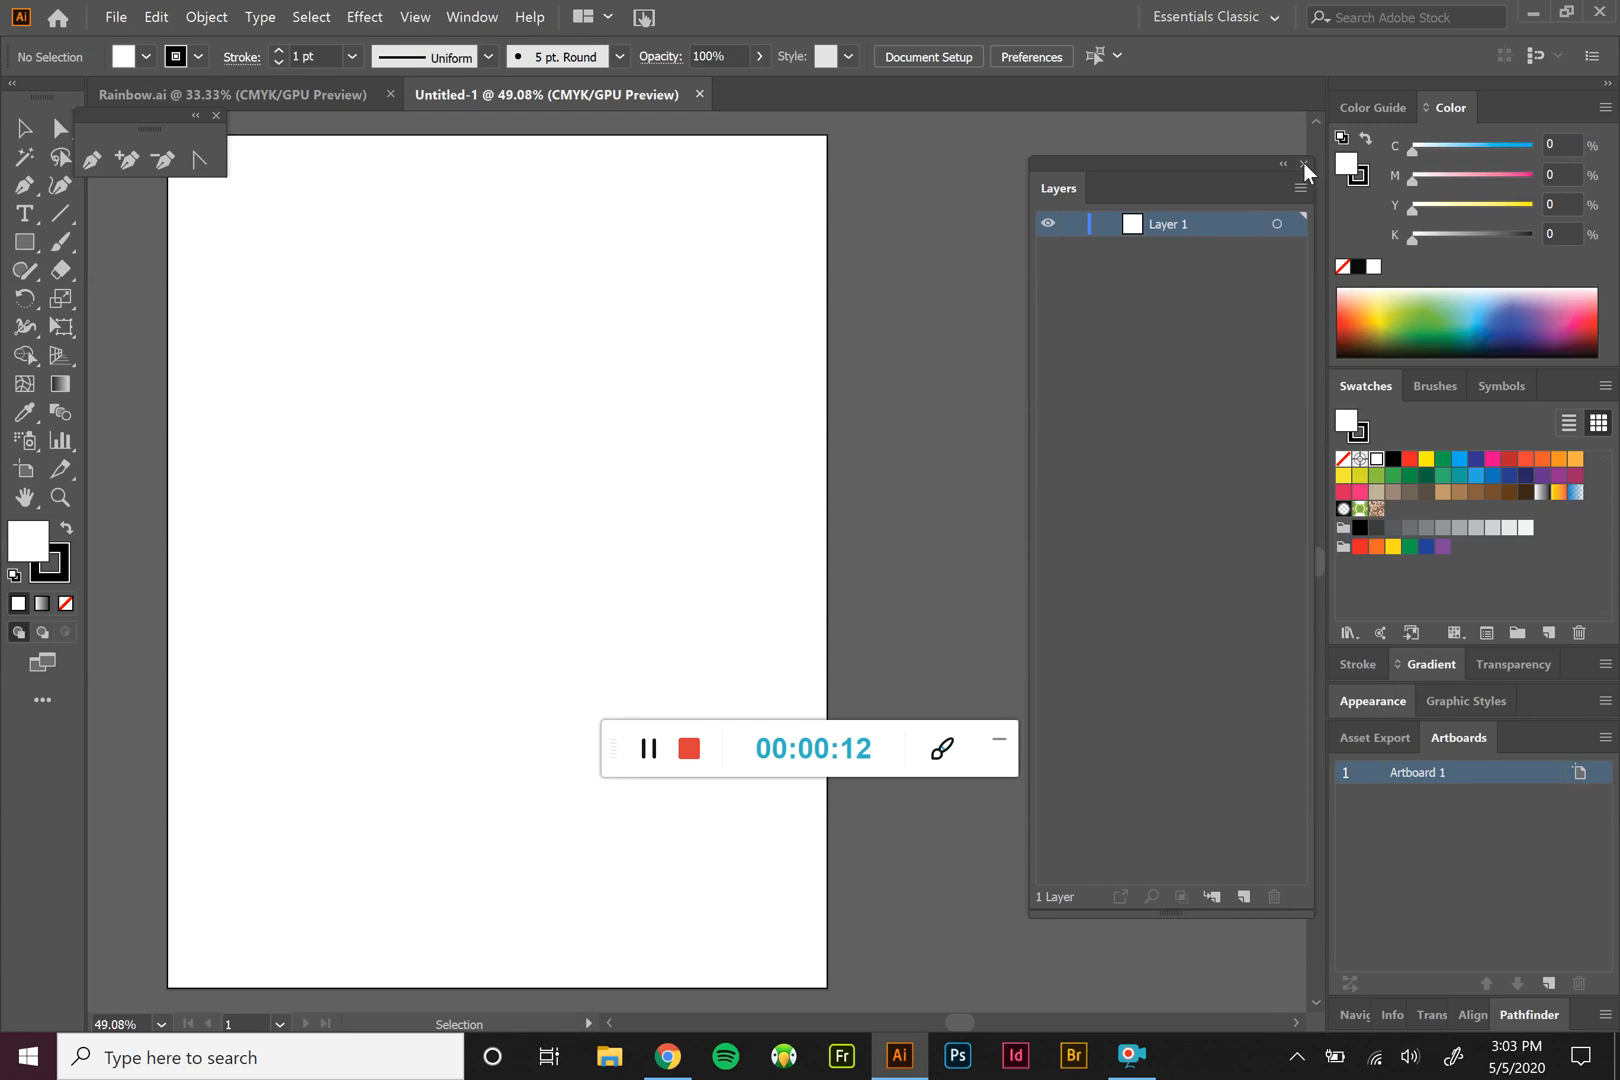
# Step: Close and reopen the Layers panel, and shorten it to a little over half its height
pyautogui.click(1304, 163)
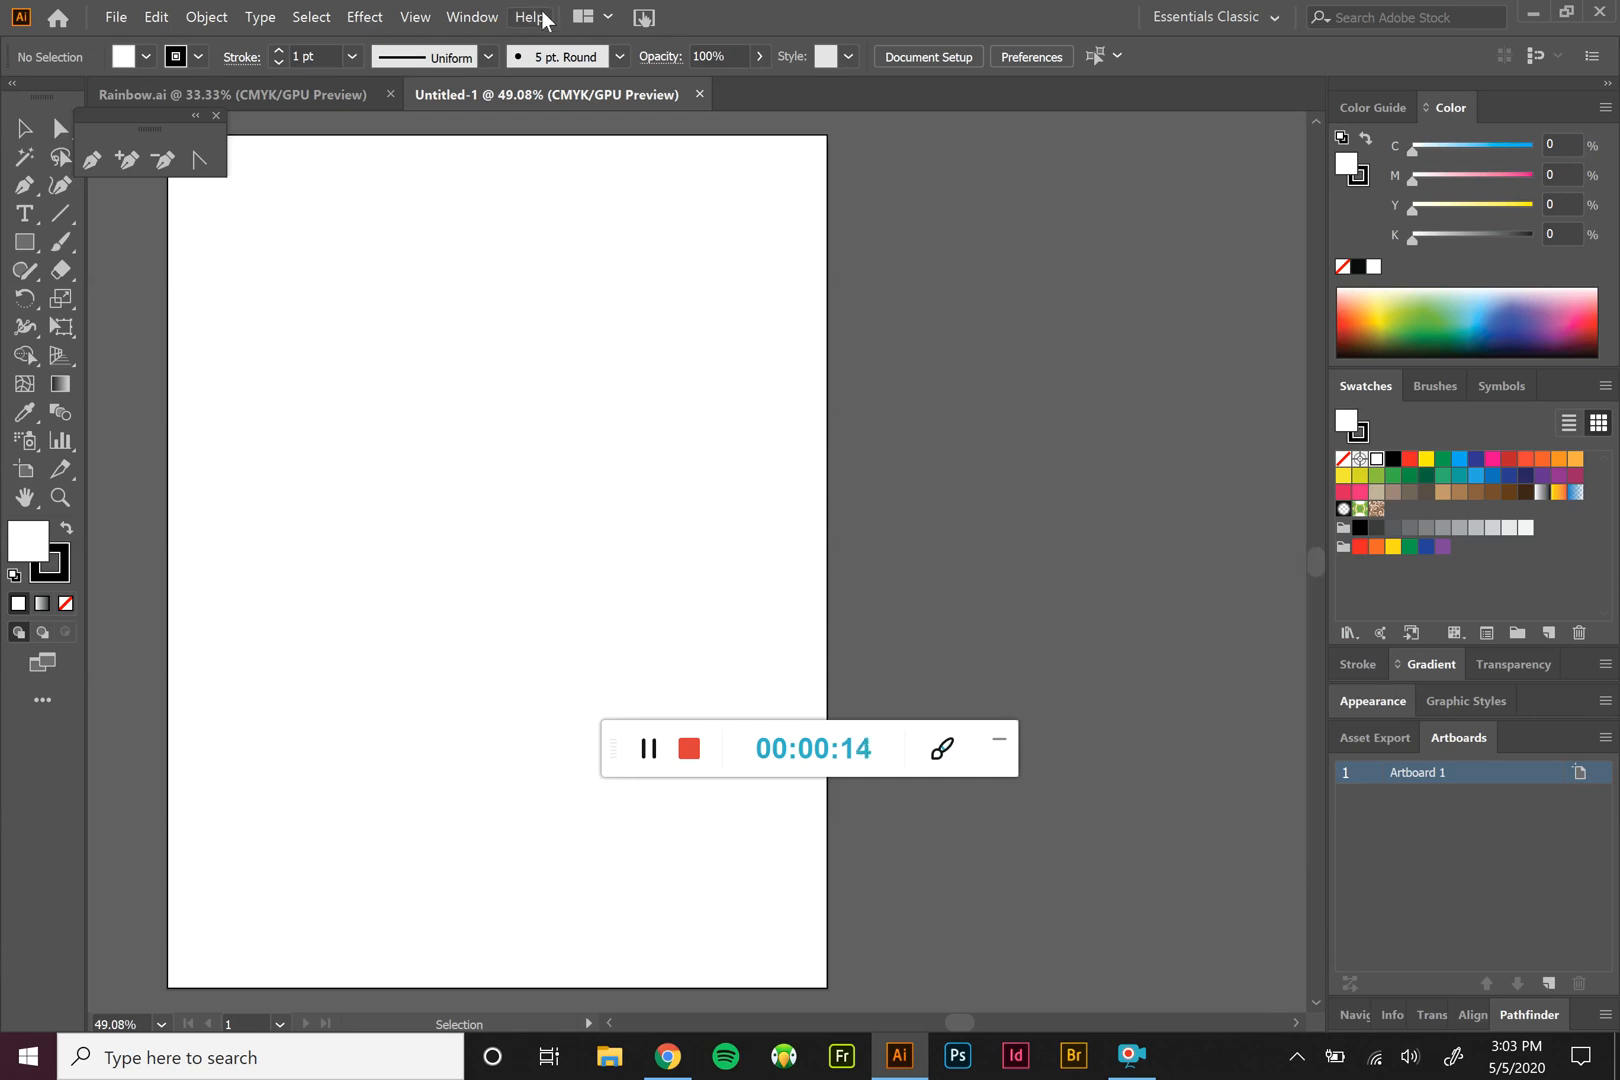
pyautogui.click(472, 17)
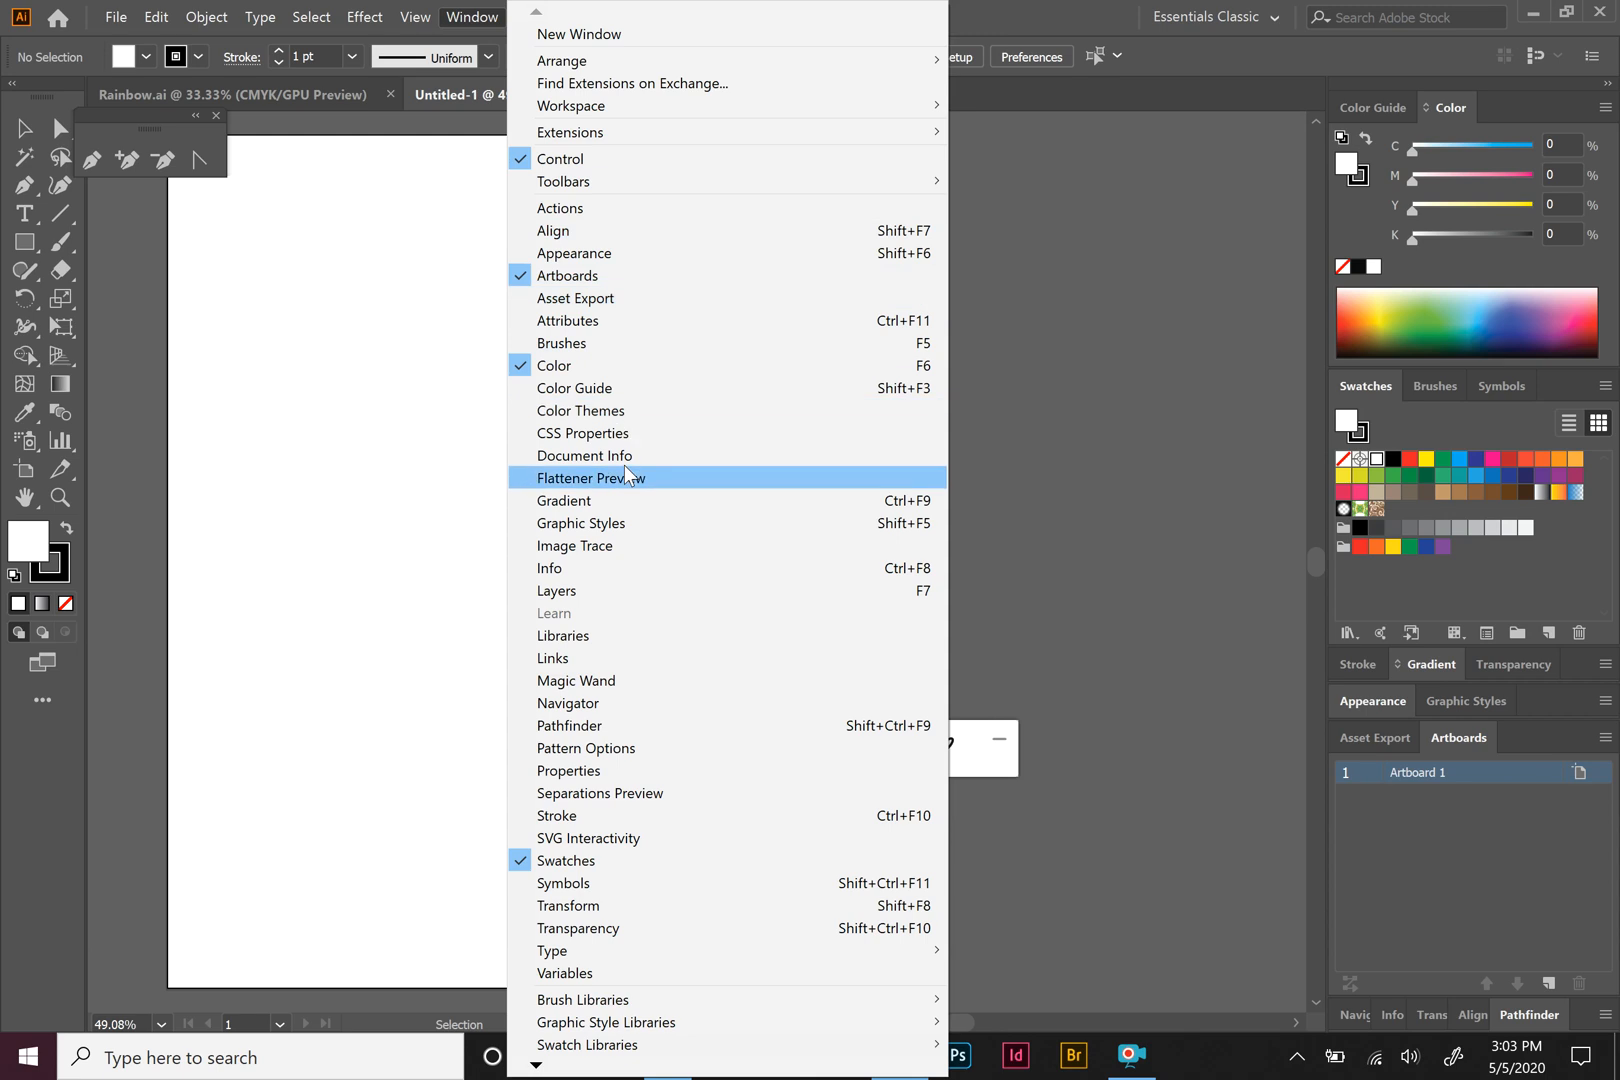
pyautogui.click(621, 591)
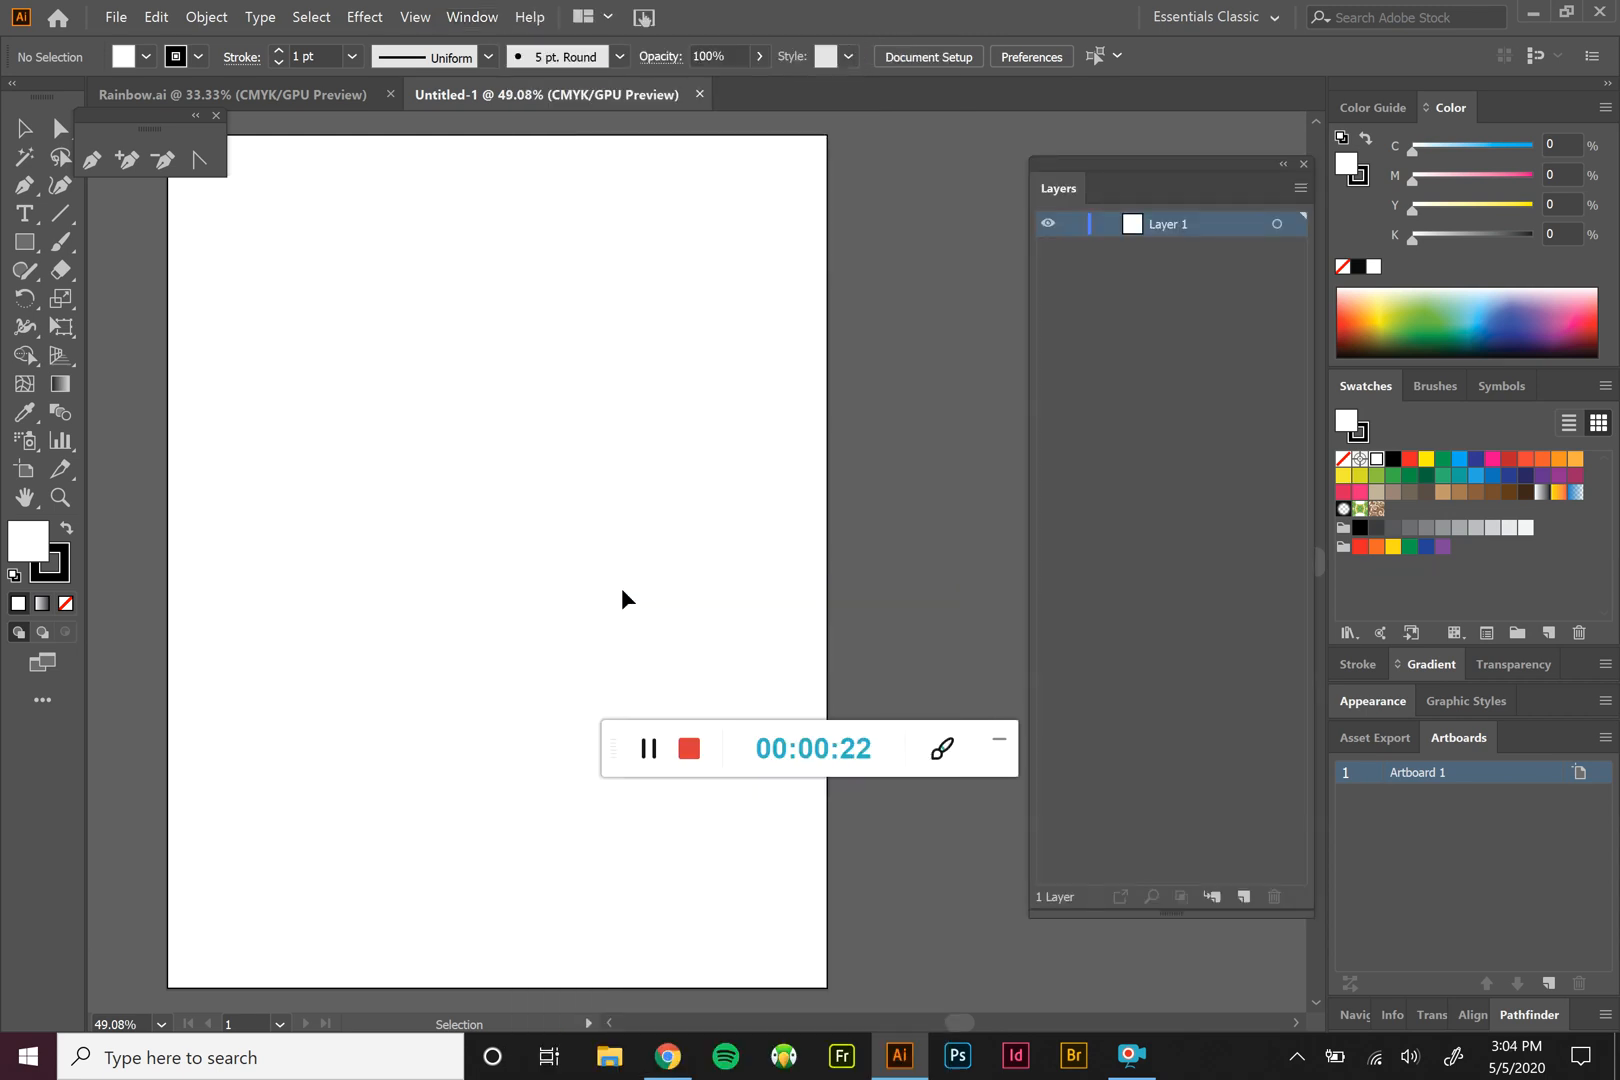
pyautogui.hscroll(-7, 850, 421)
pyautogui.hscroll(2, 850, 421)
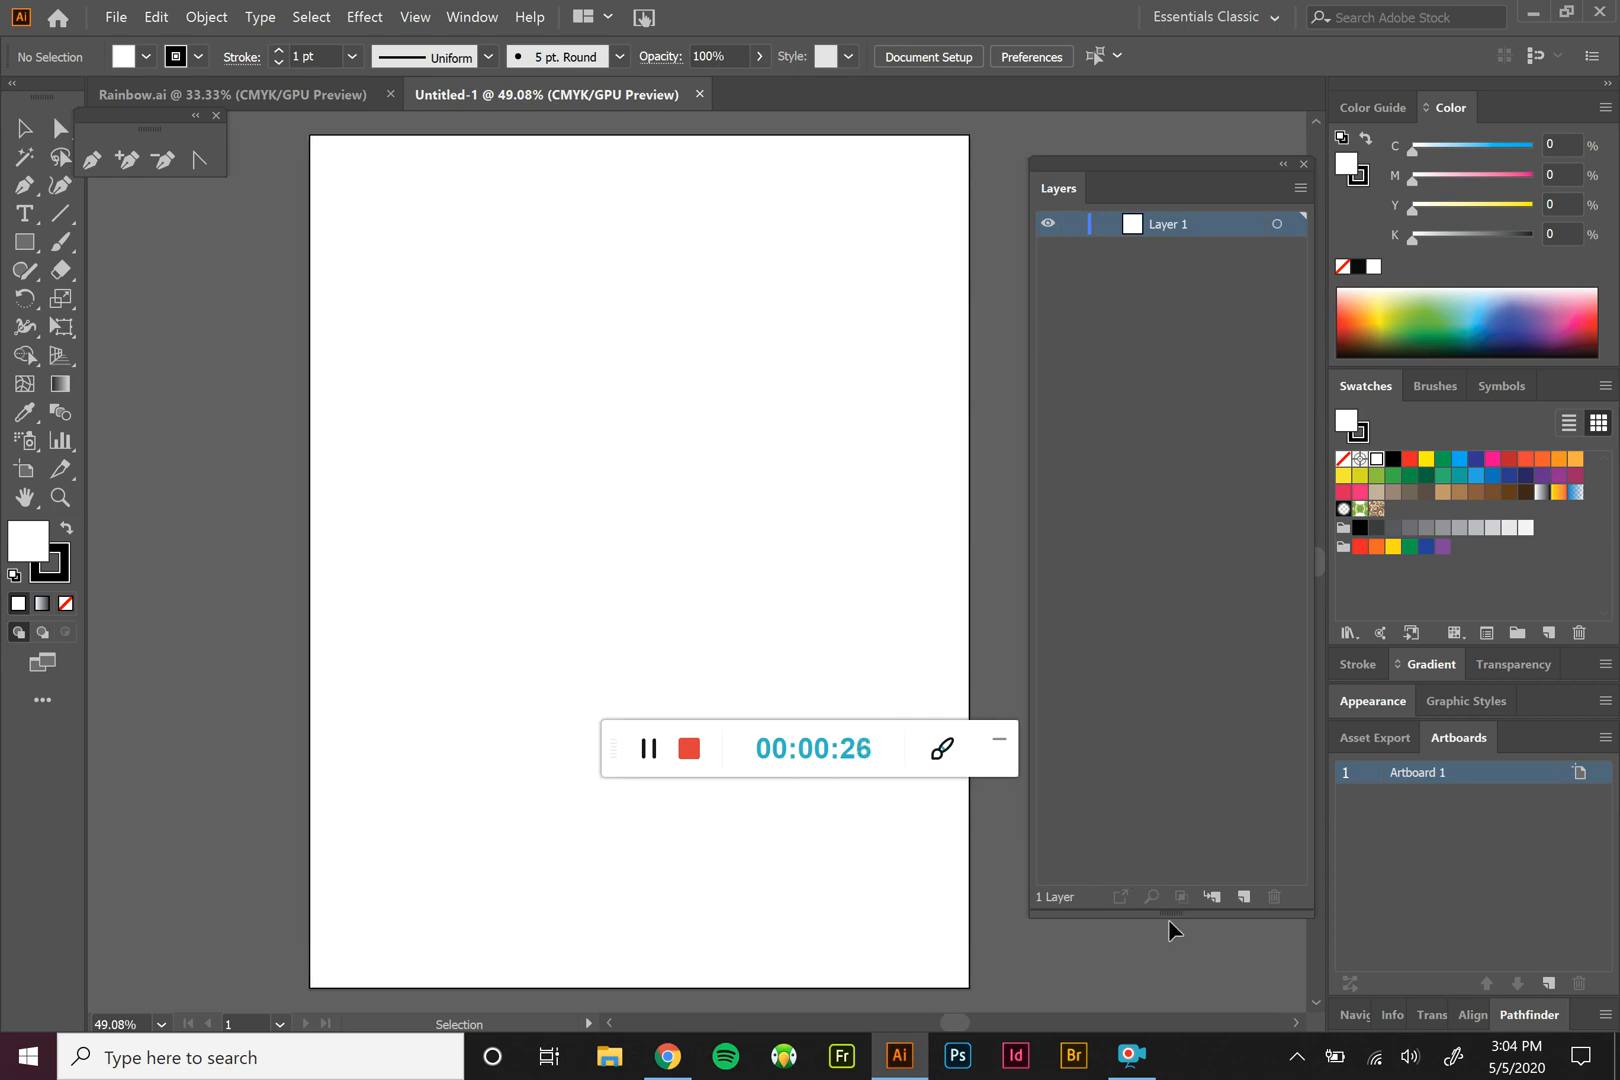
pyautogui.moveTo(1169, 912); pyautogui.dragTo(1182, 553)
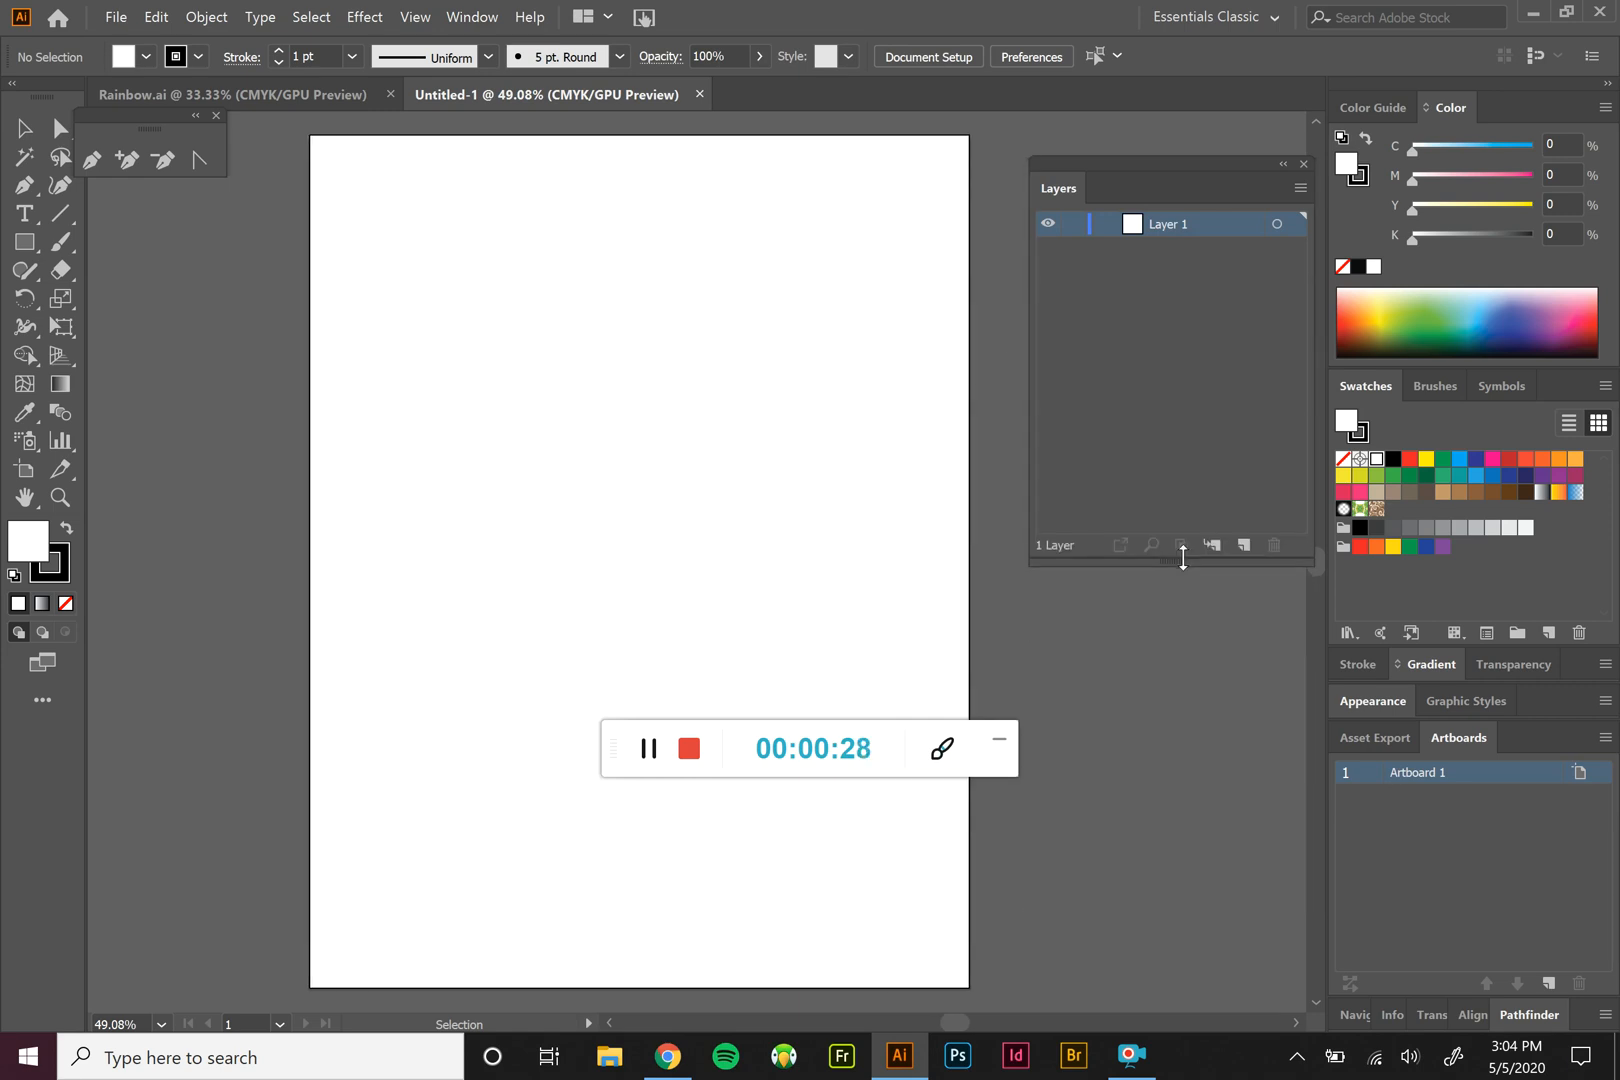
# Step: Draw a square in the artboard's upper-left area and expand Layer 1 to list its contents
pyautogui.click(22, 243)
pyautogui.moveTo(388, 229); pyautogui.dragTo(513, 352)
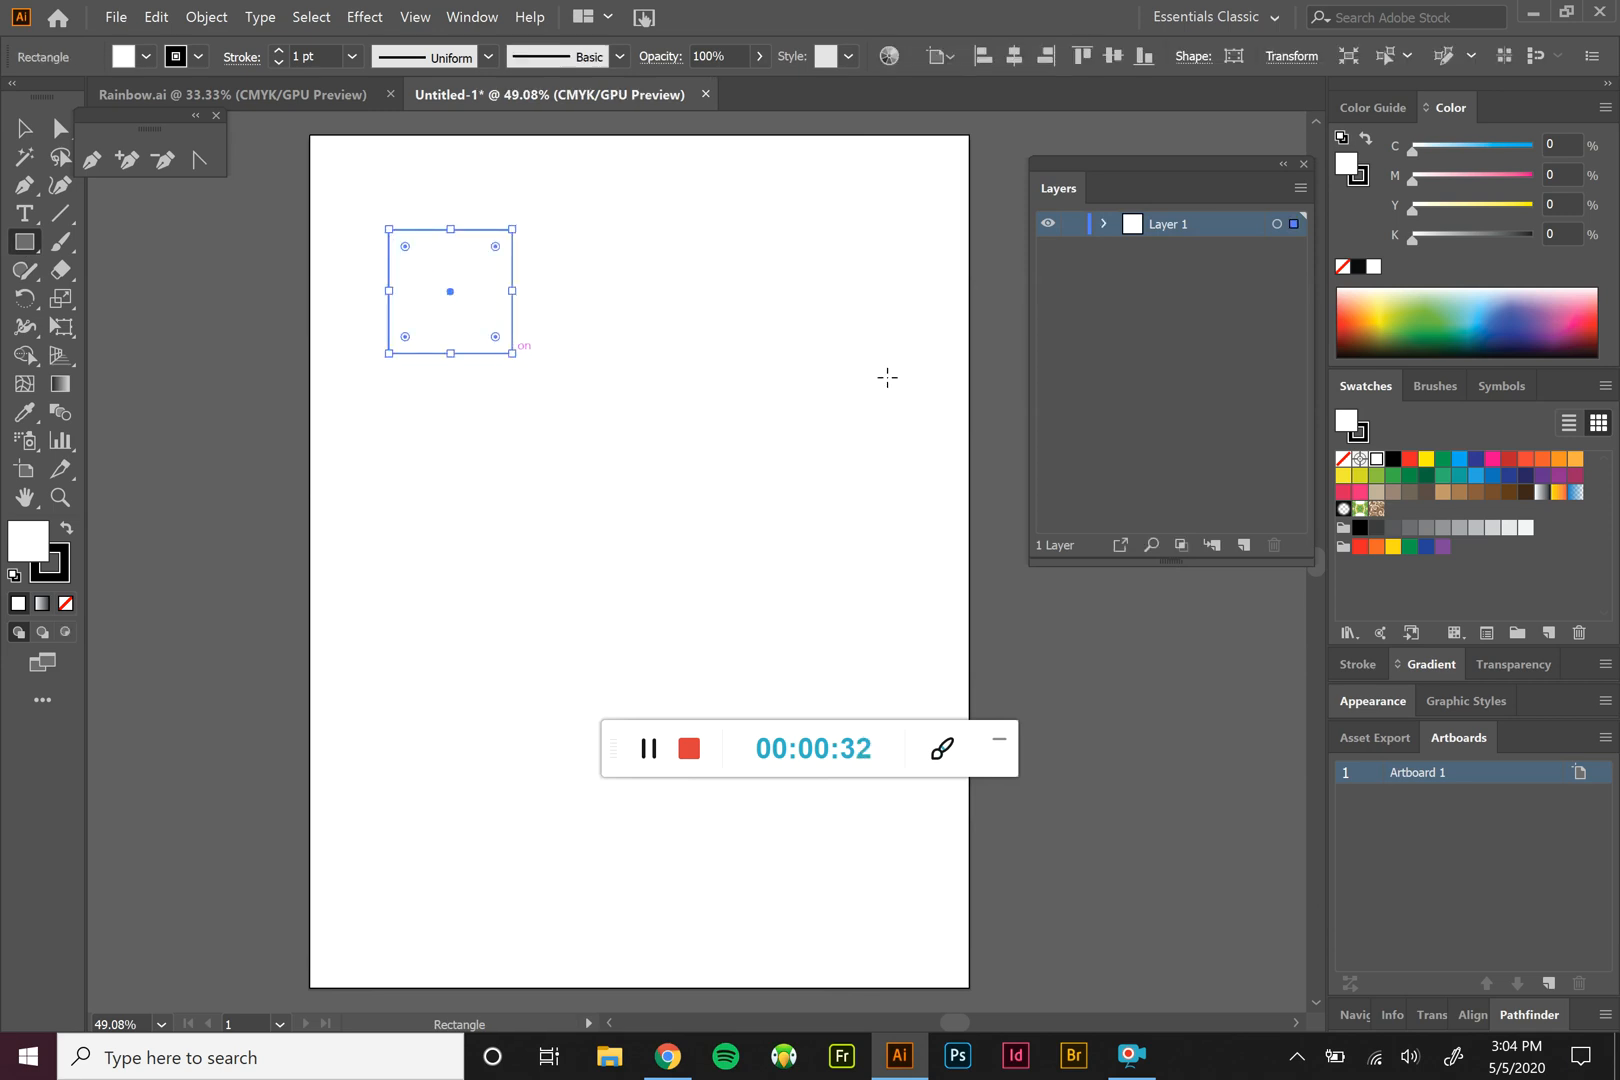
pyautogui.click(1104, 223)
# Step: Draw an upright ellipse to the right of the square on Layer 1, and collapse the layer's contents
pyautogui.click(32, 250)
pyautogui.click(113, 296)
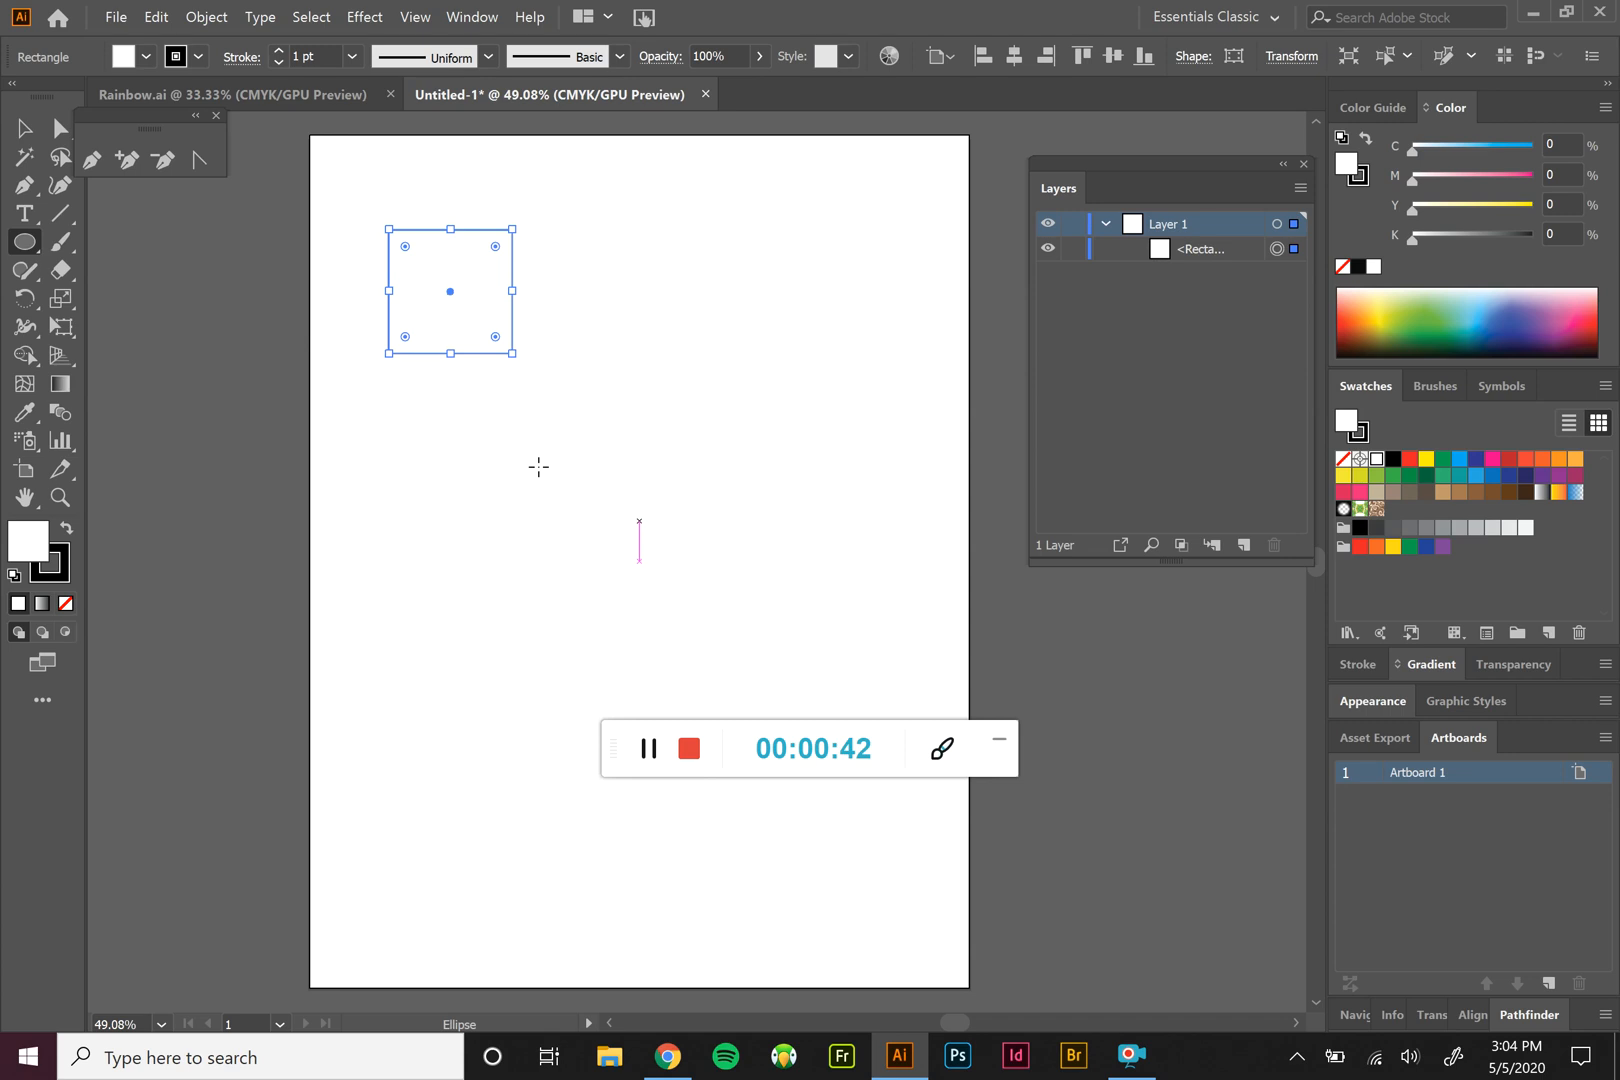
pyautogui.moveTo(640, 300); pyautogui.dragTo(807, 505)
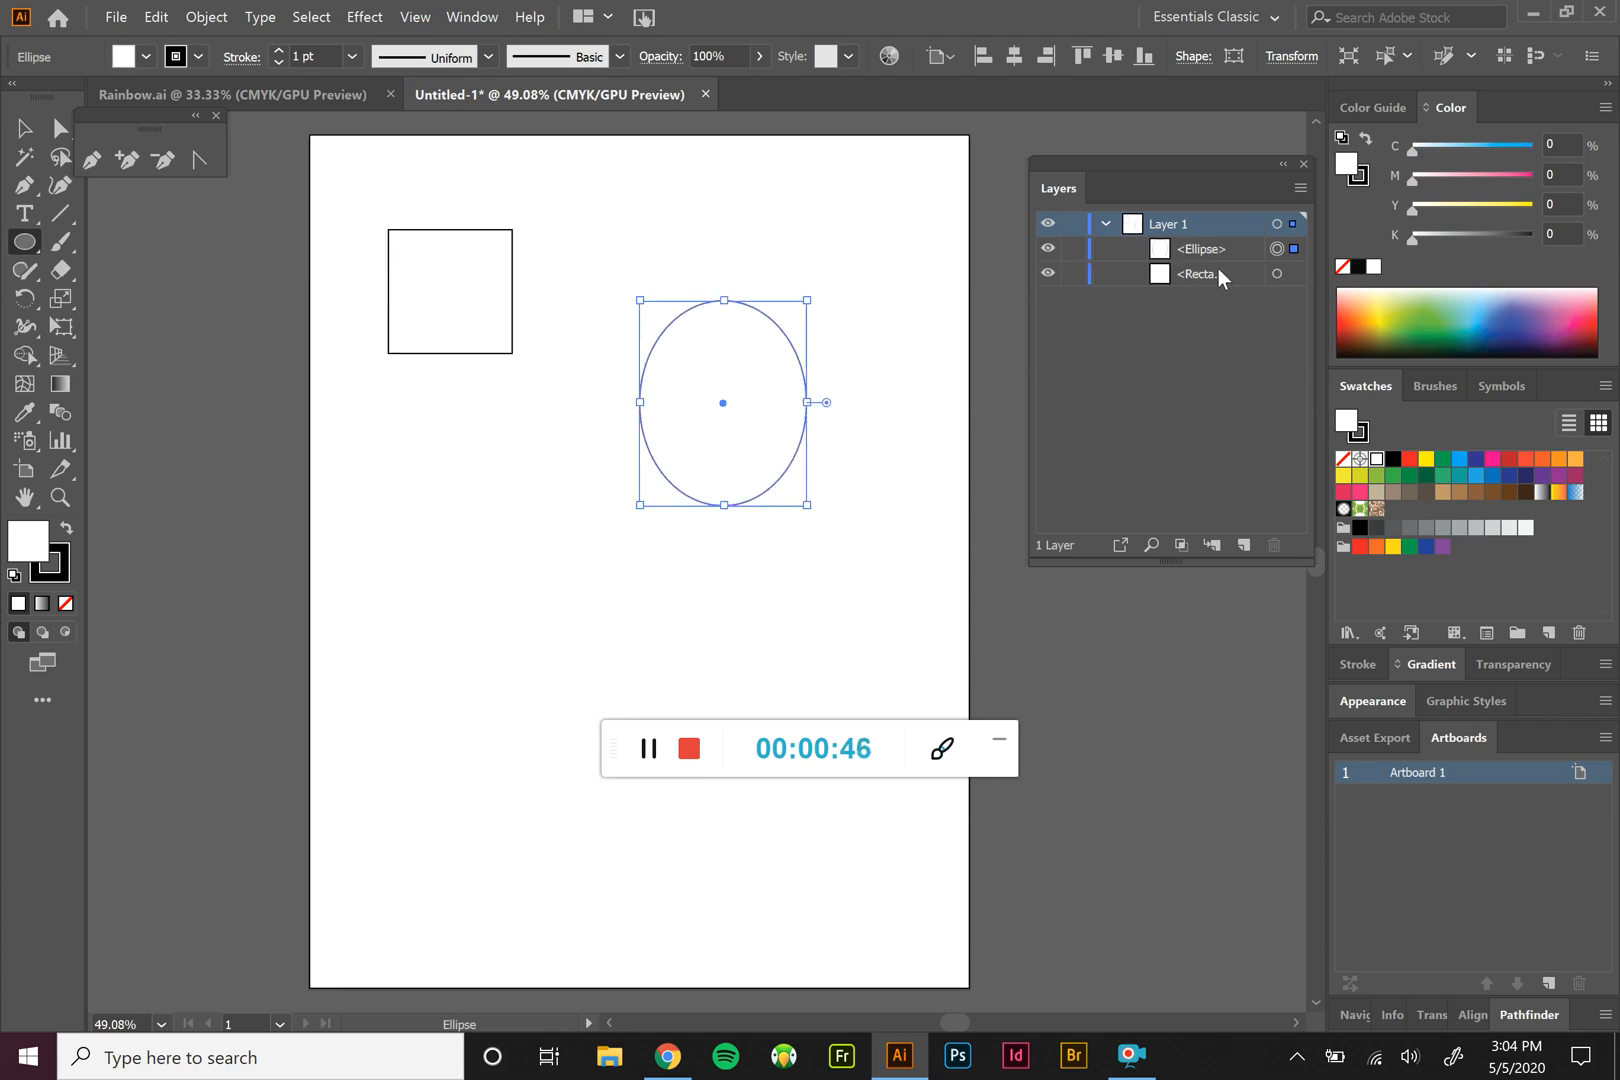
pyautogui.click(1107, 222)
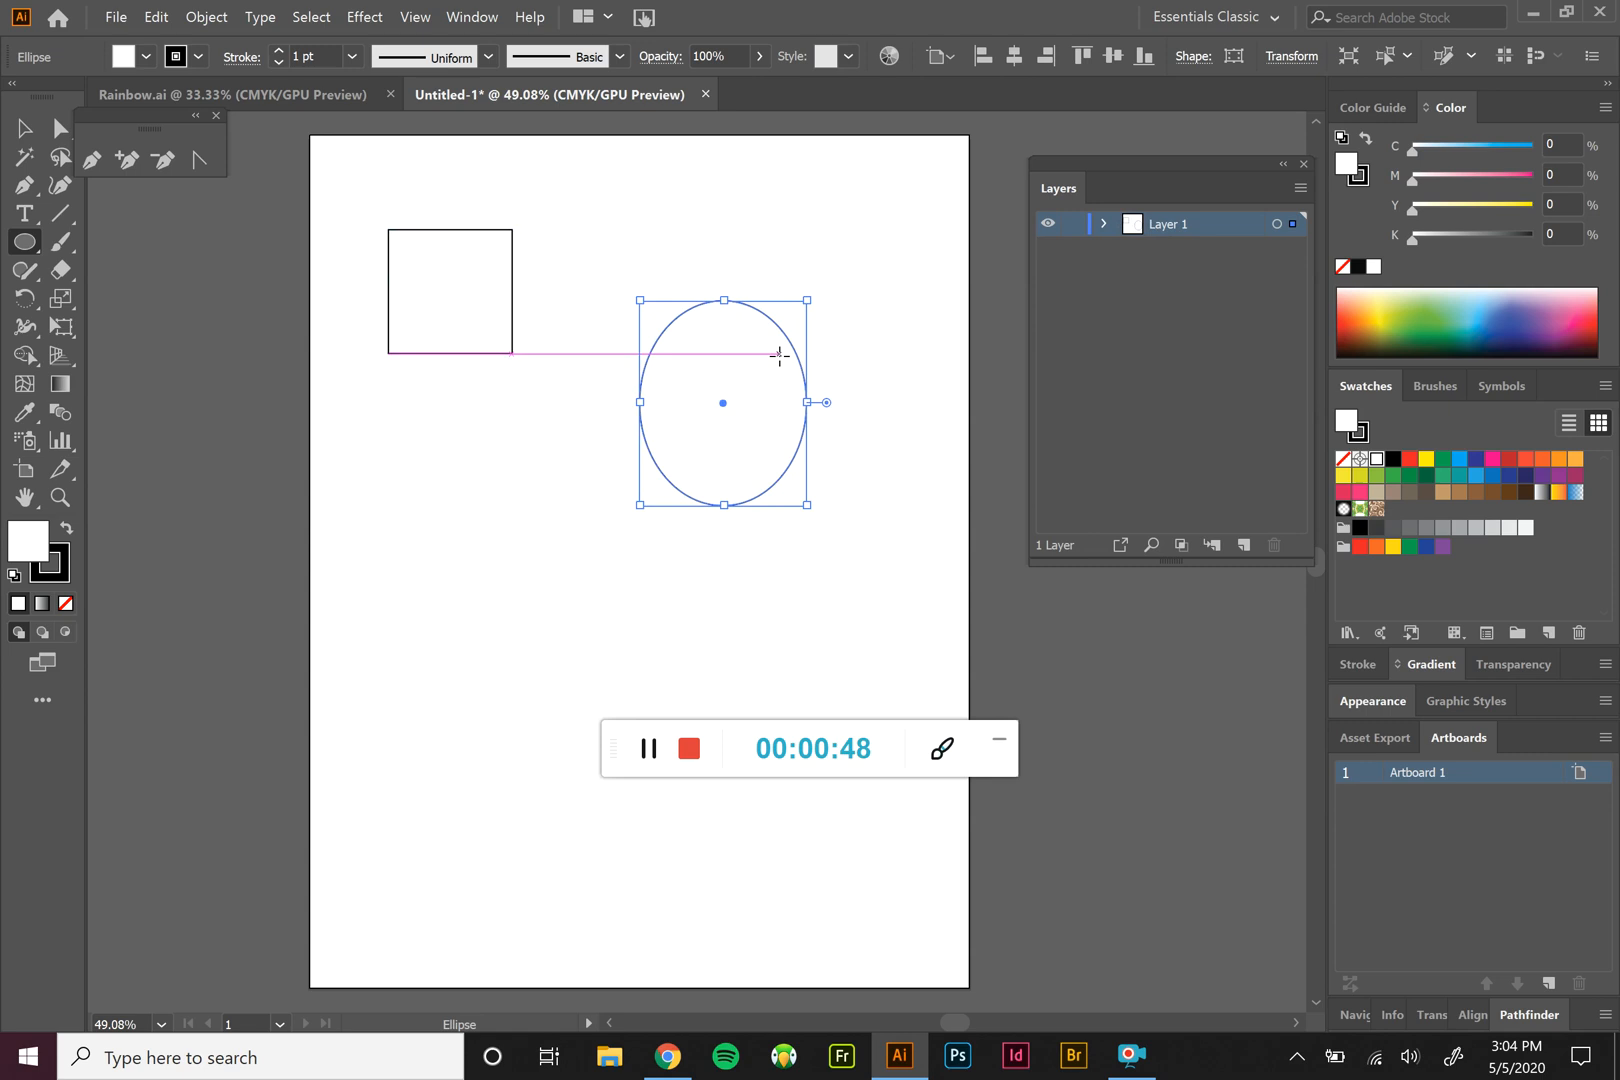
pyautogui.click(24, 128)
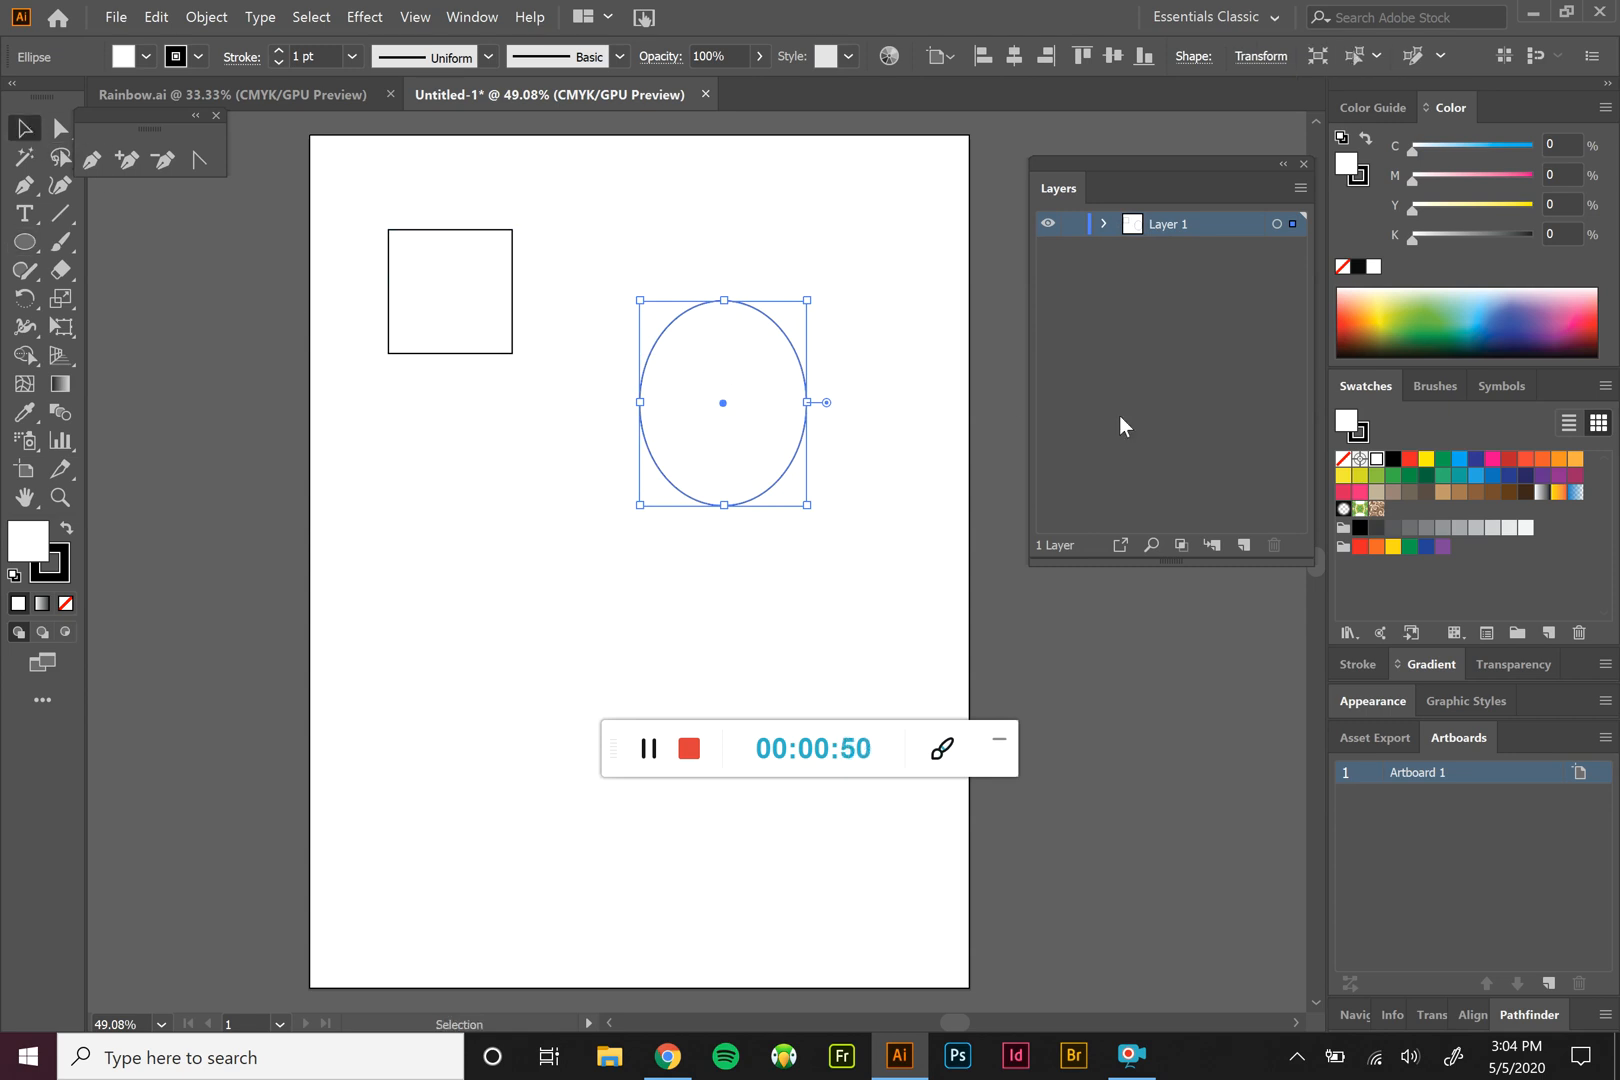
# Step: Create a new layer above Layer 1 and draw two overlapping ellipses on it, below the square
pyautogui.click(1241, 544)
pyautogui.press('l')
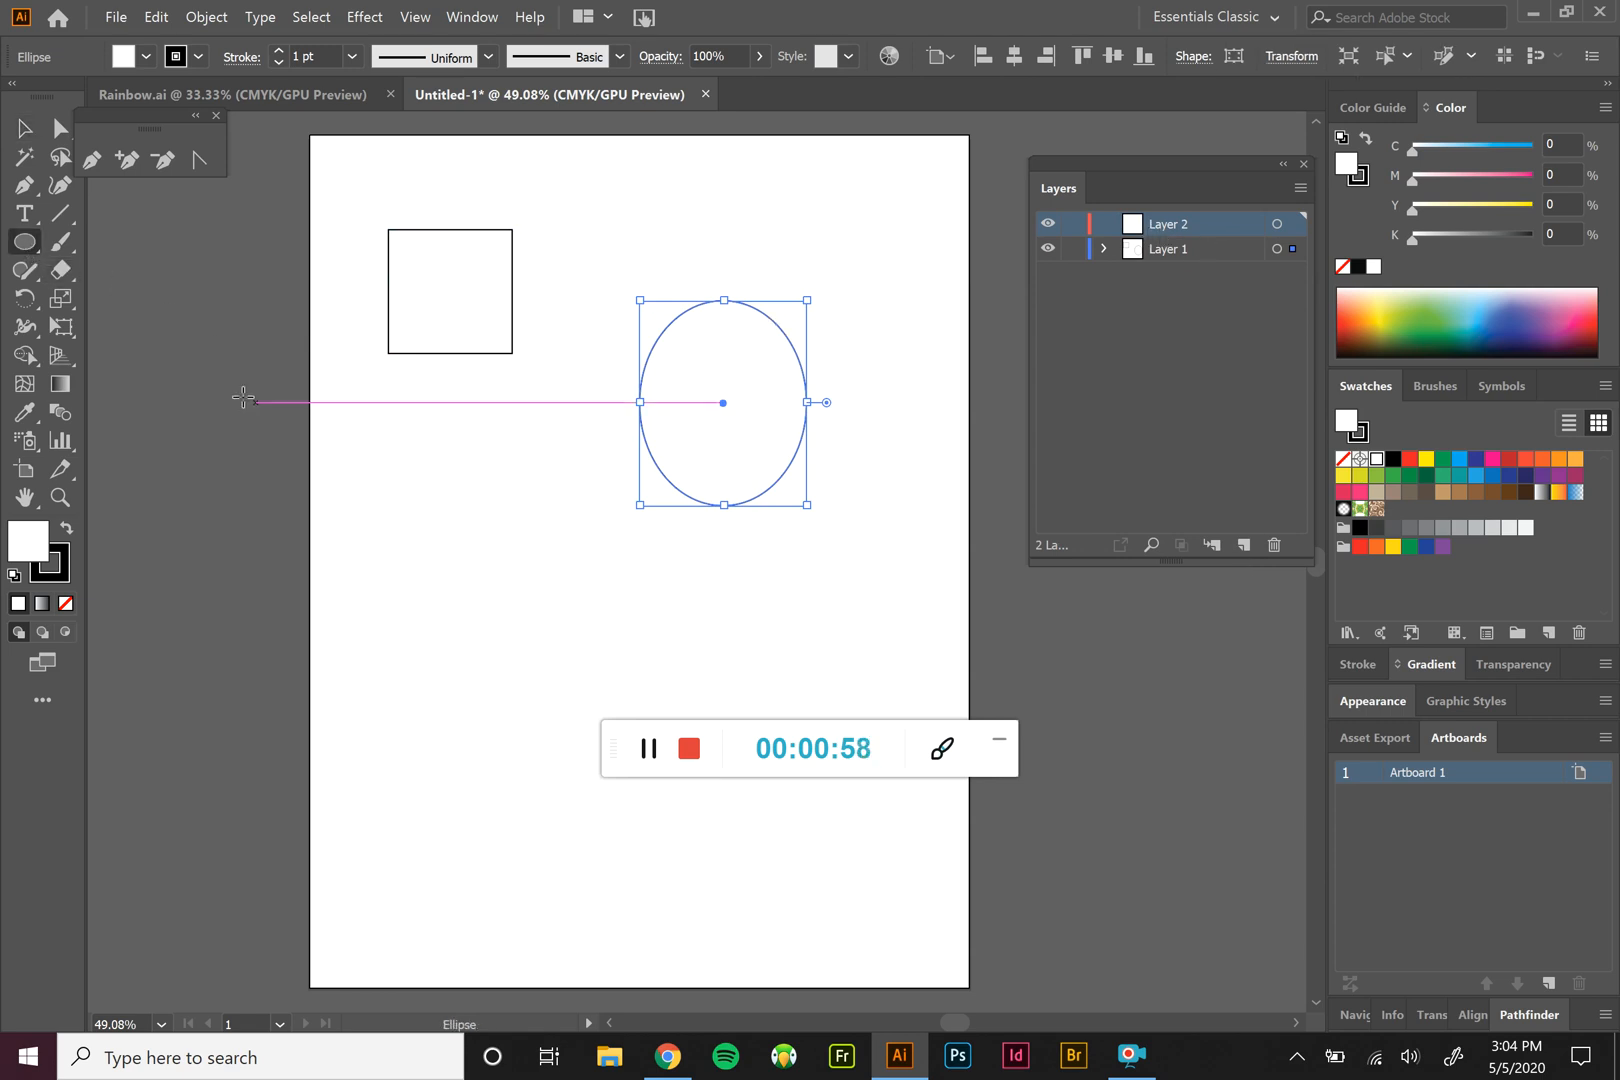
pyautogui.moveTo(337, 495); pyautogui.dragTo(523, 658)
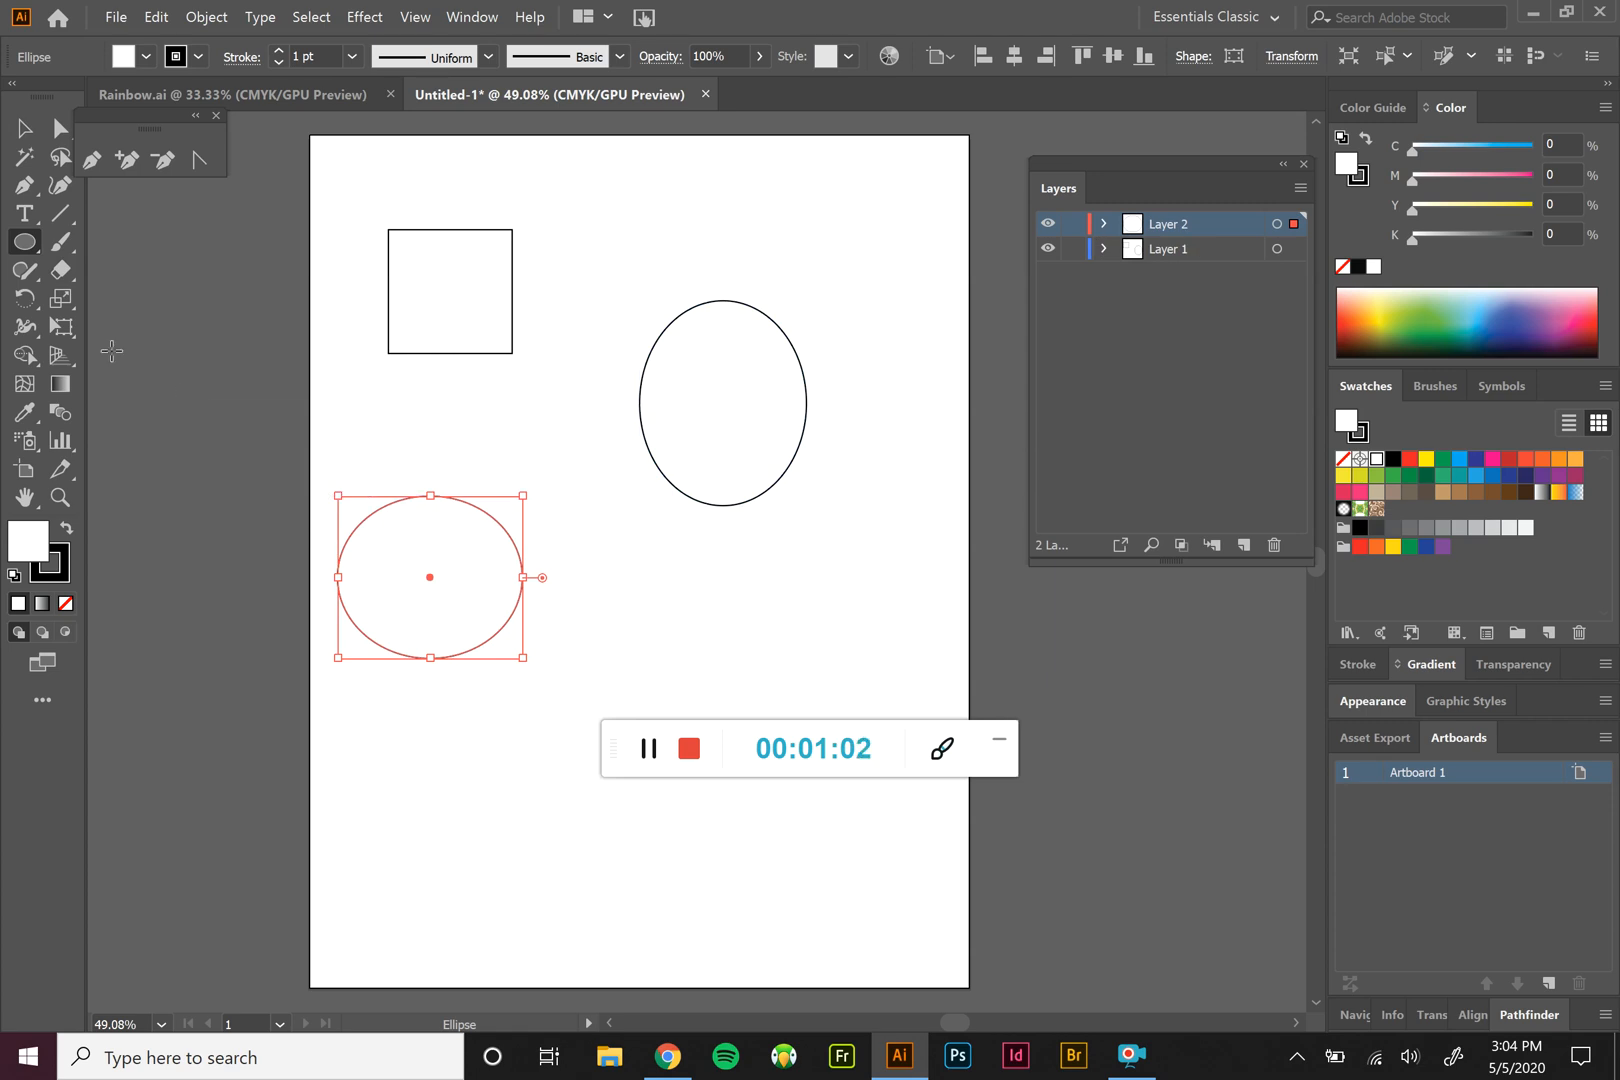
pyautogui.moveTo(462, 585); pyautogui.dragTo(617, 728)
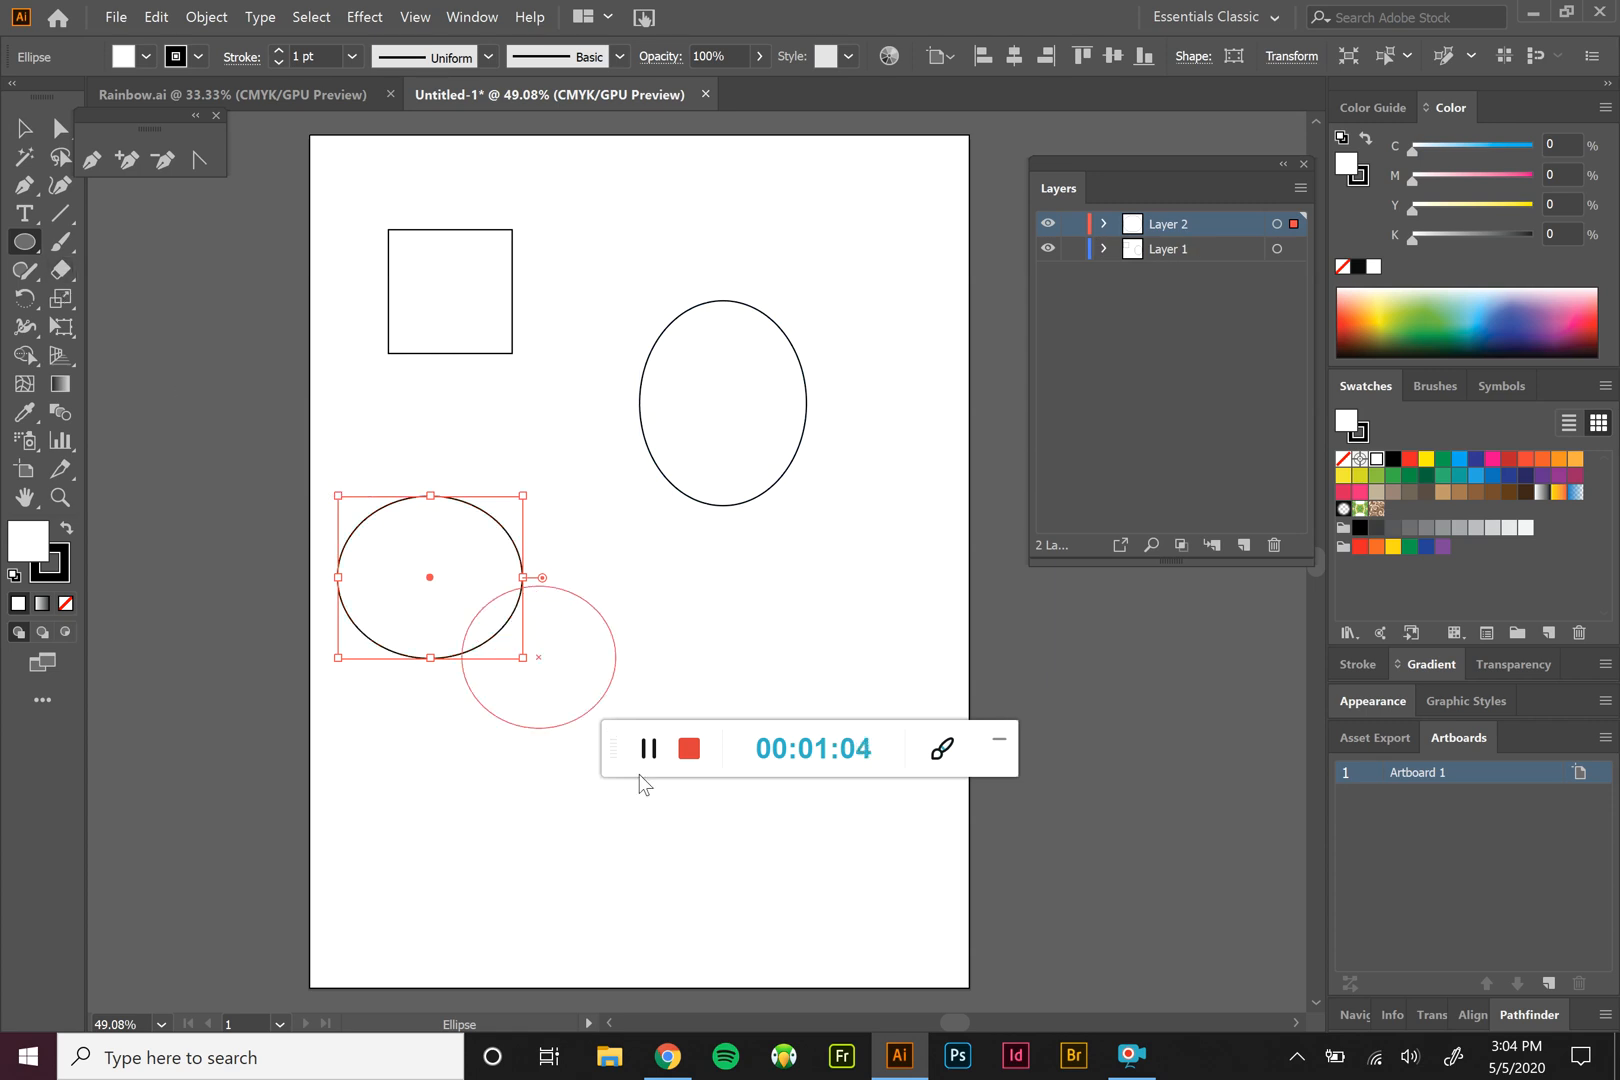
# Step: Hide and show Layer 2 and Layer 1 one at a time, and lock and unlock Layer 2
pyautogui.click(1047, 225)
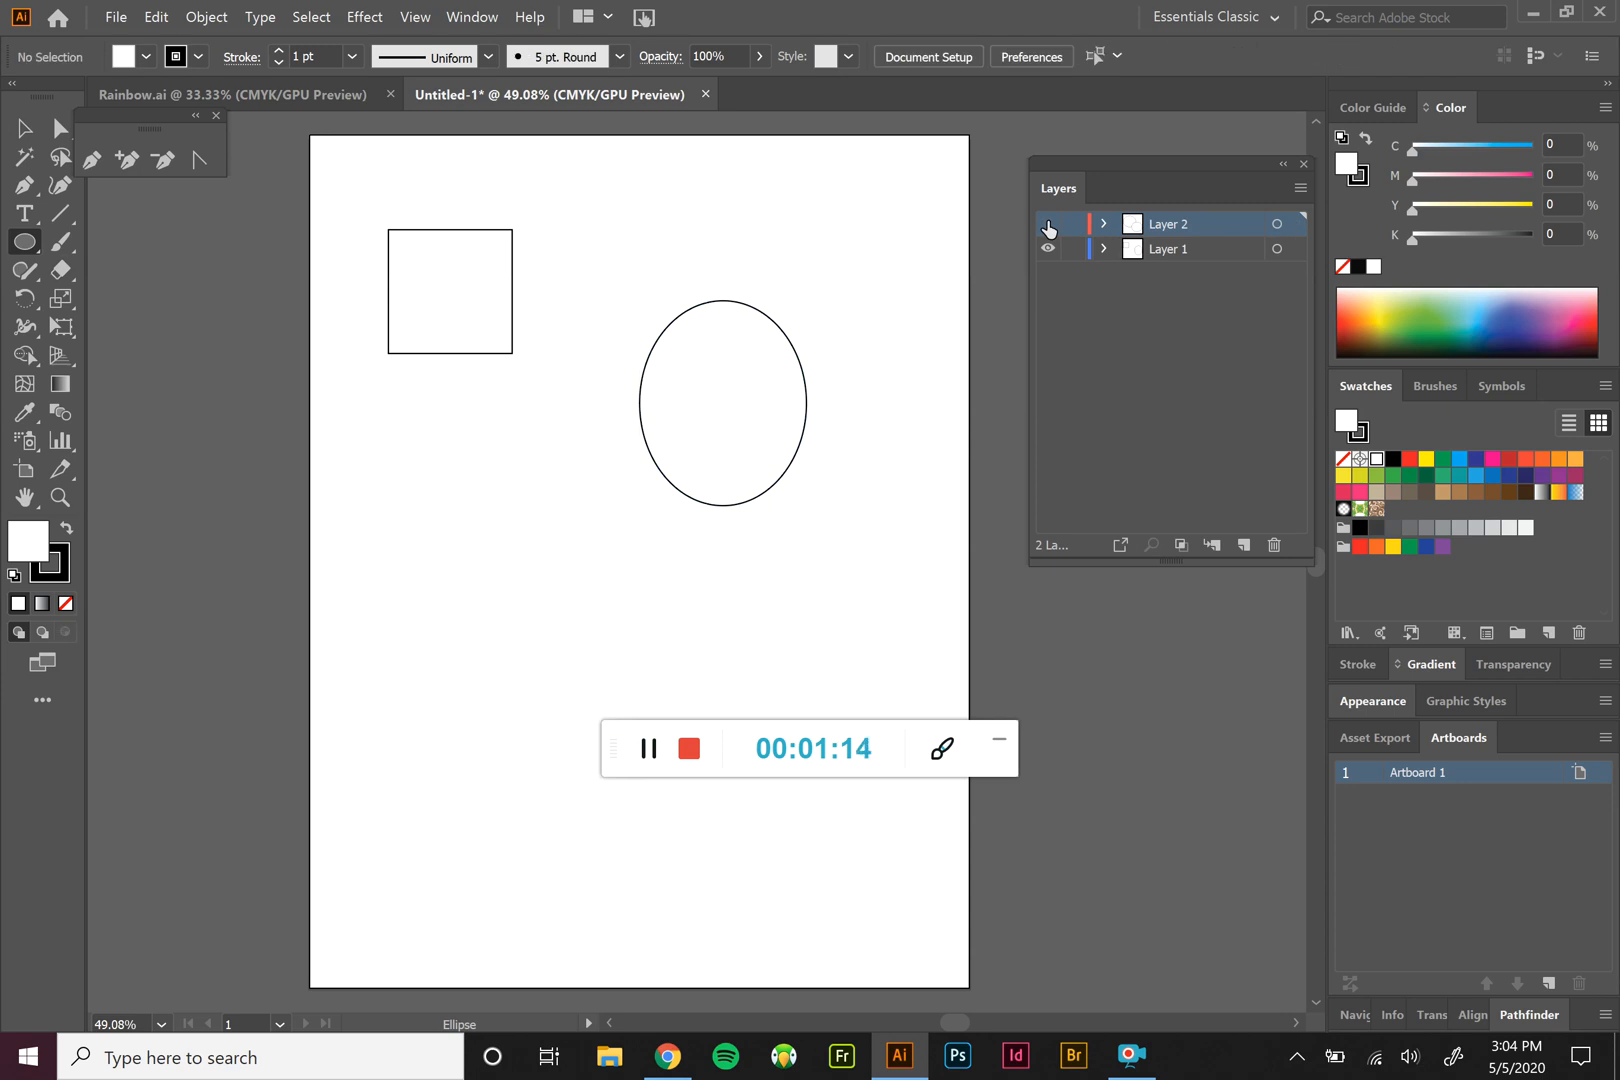
pyautogui.click(1048, 224)
pyautogui.click(1049, 249)
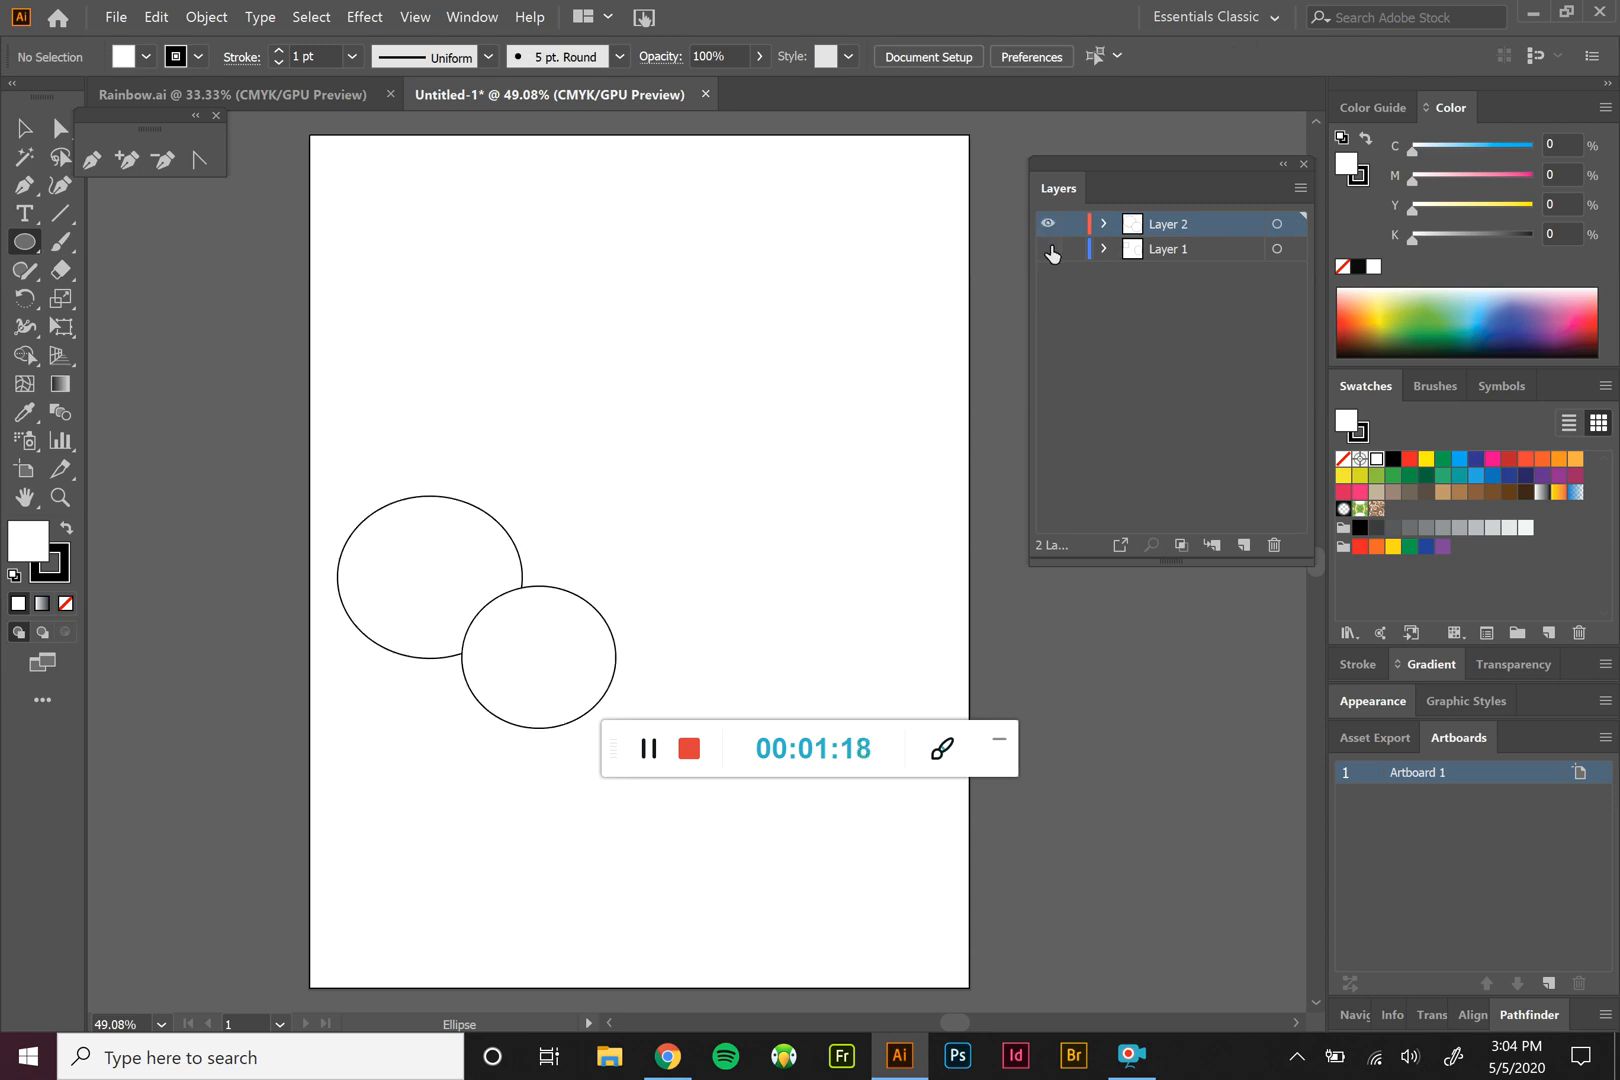
pyautogui.click(1049, 249)
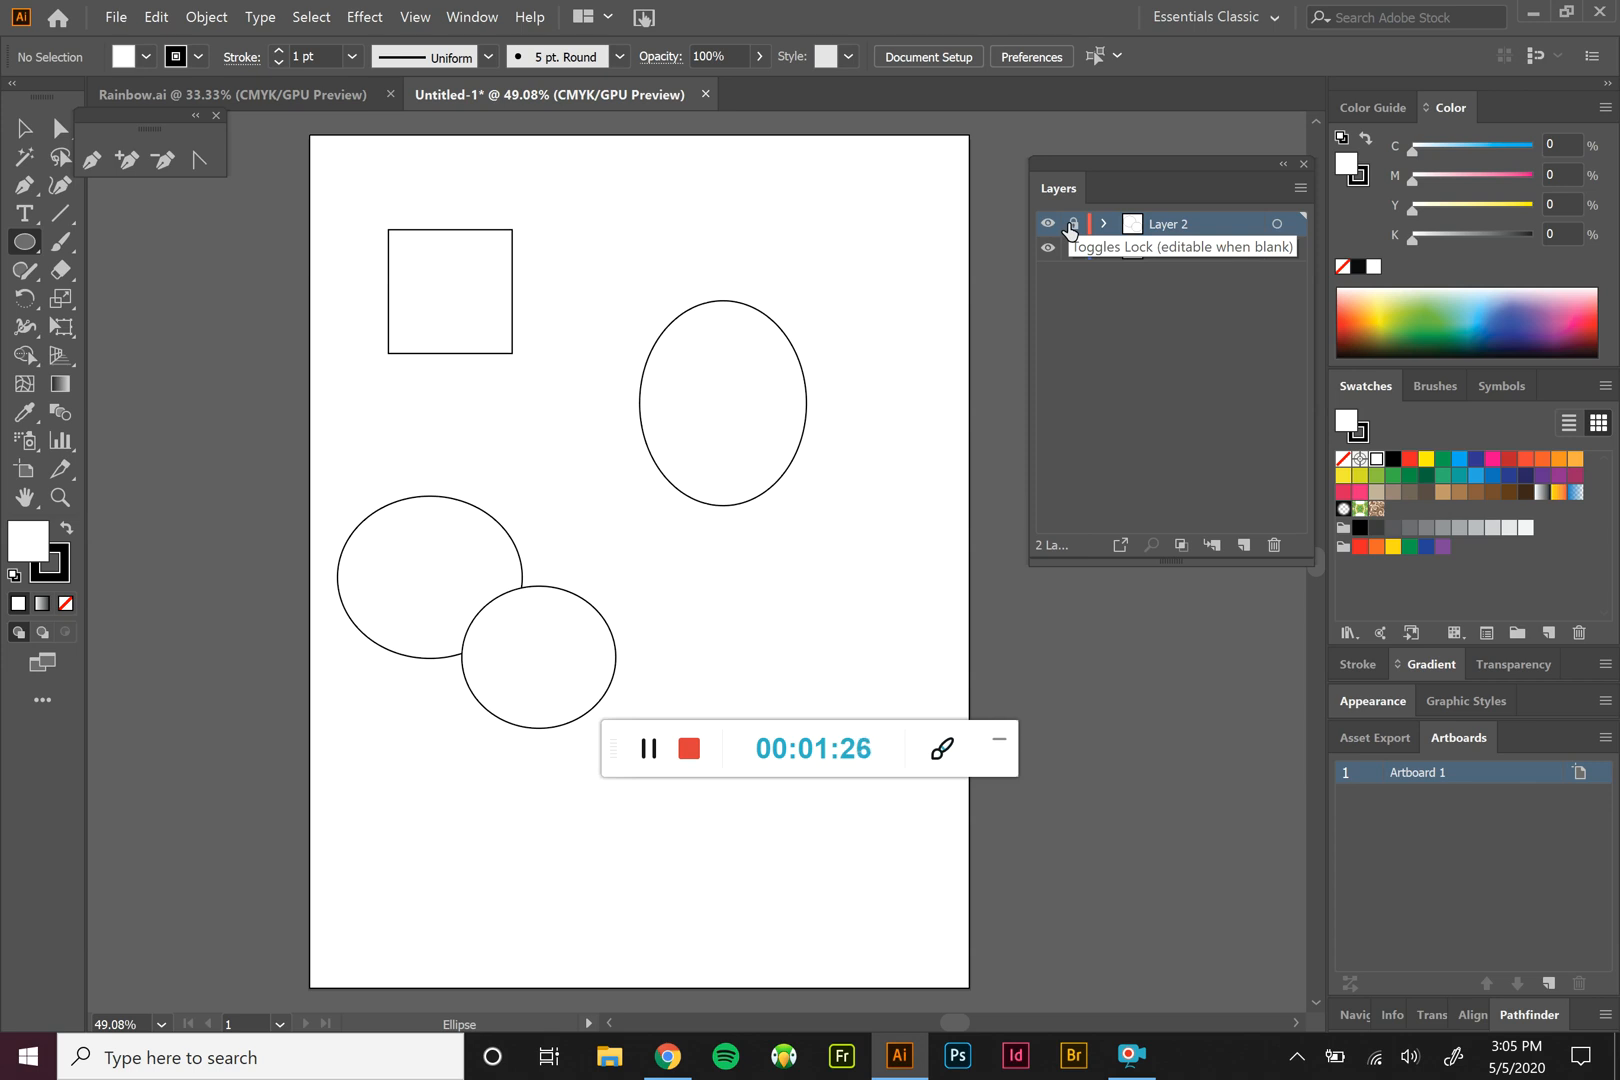
pyautogui.click(1072, 224)
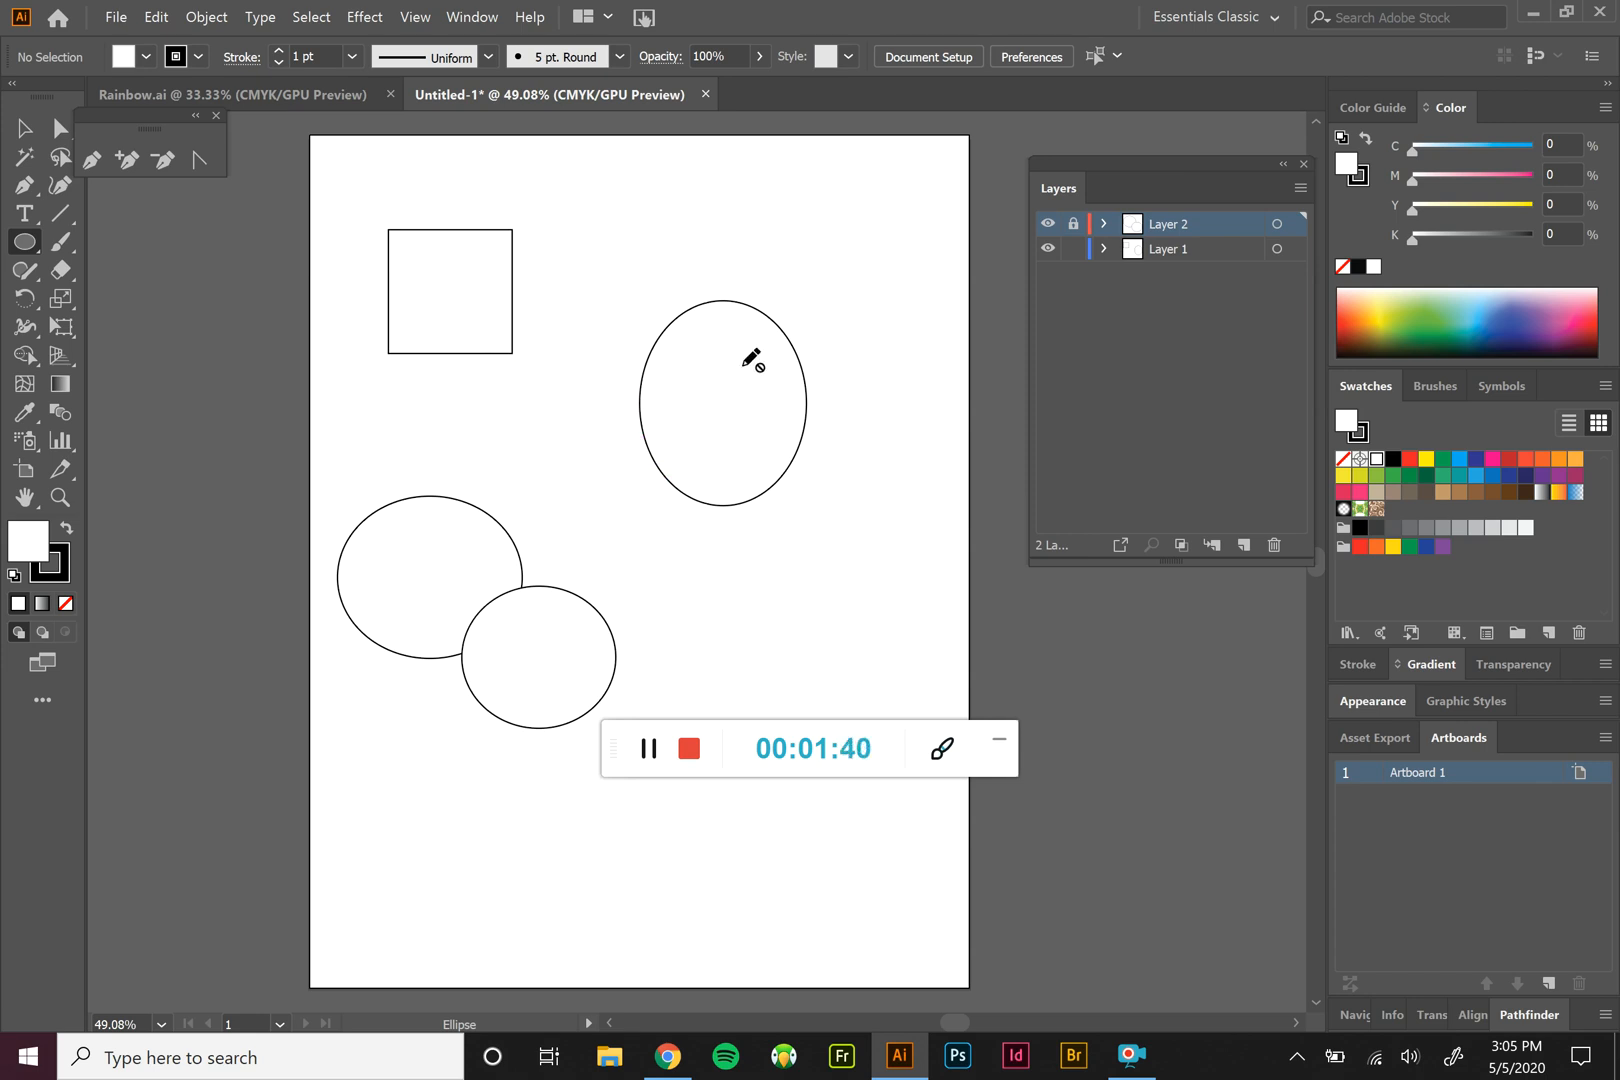
pyautogui.click(1073, 223)
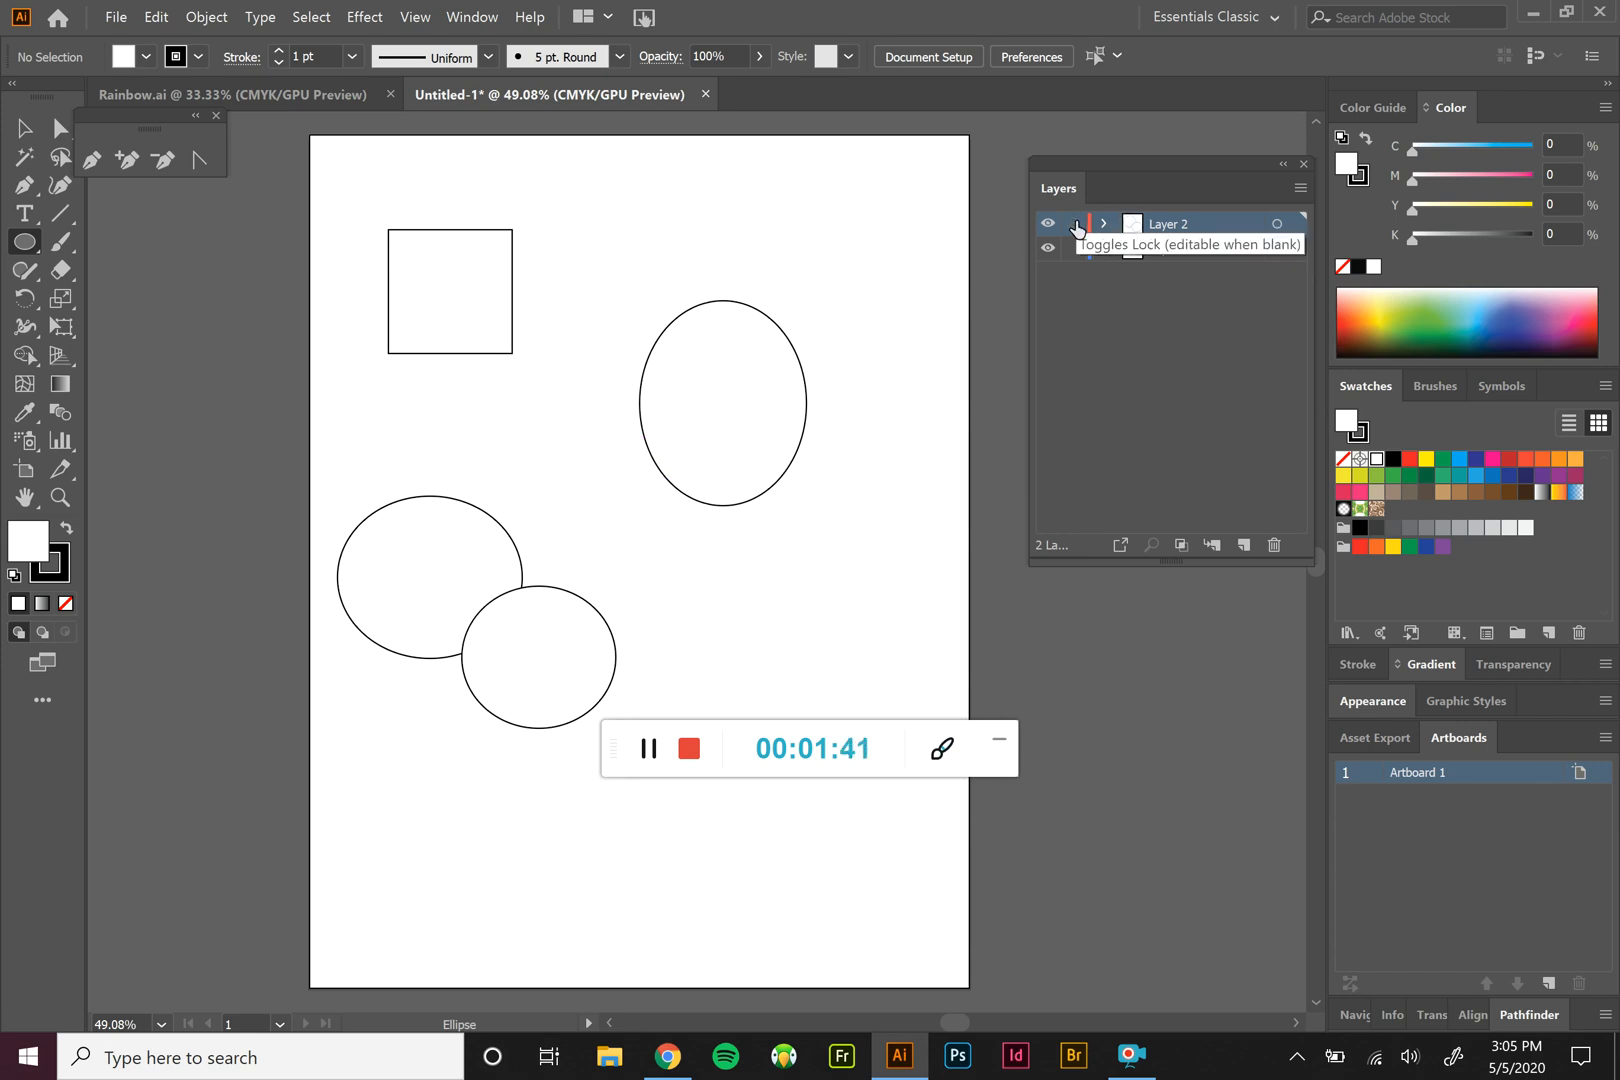
# Step: Rename Layer 2 as Circles and Layer 1 as Shapes
pyautogui.doubleClick(1171, 224)
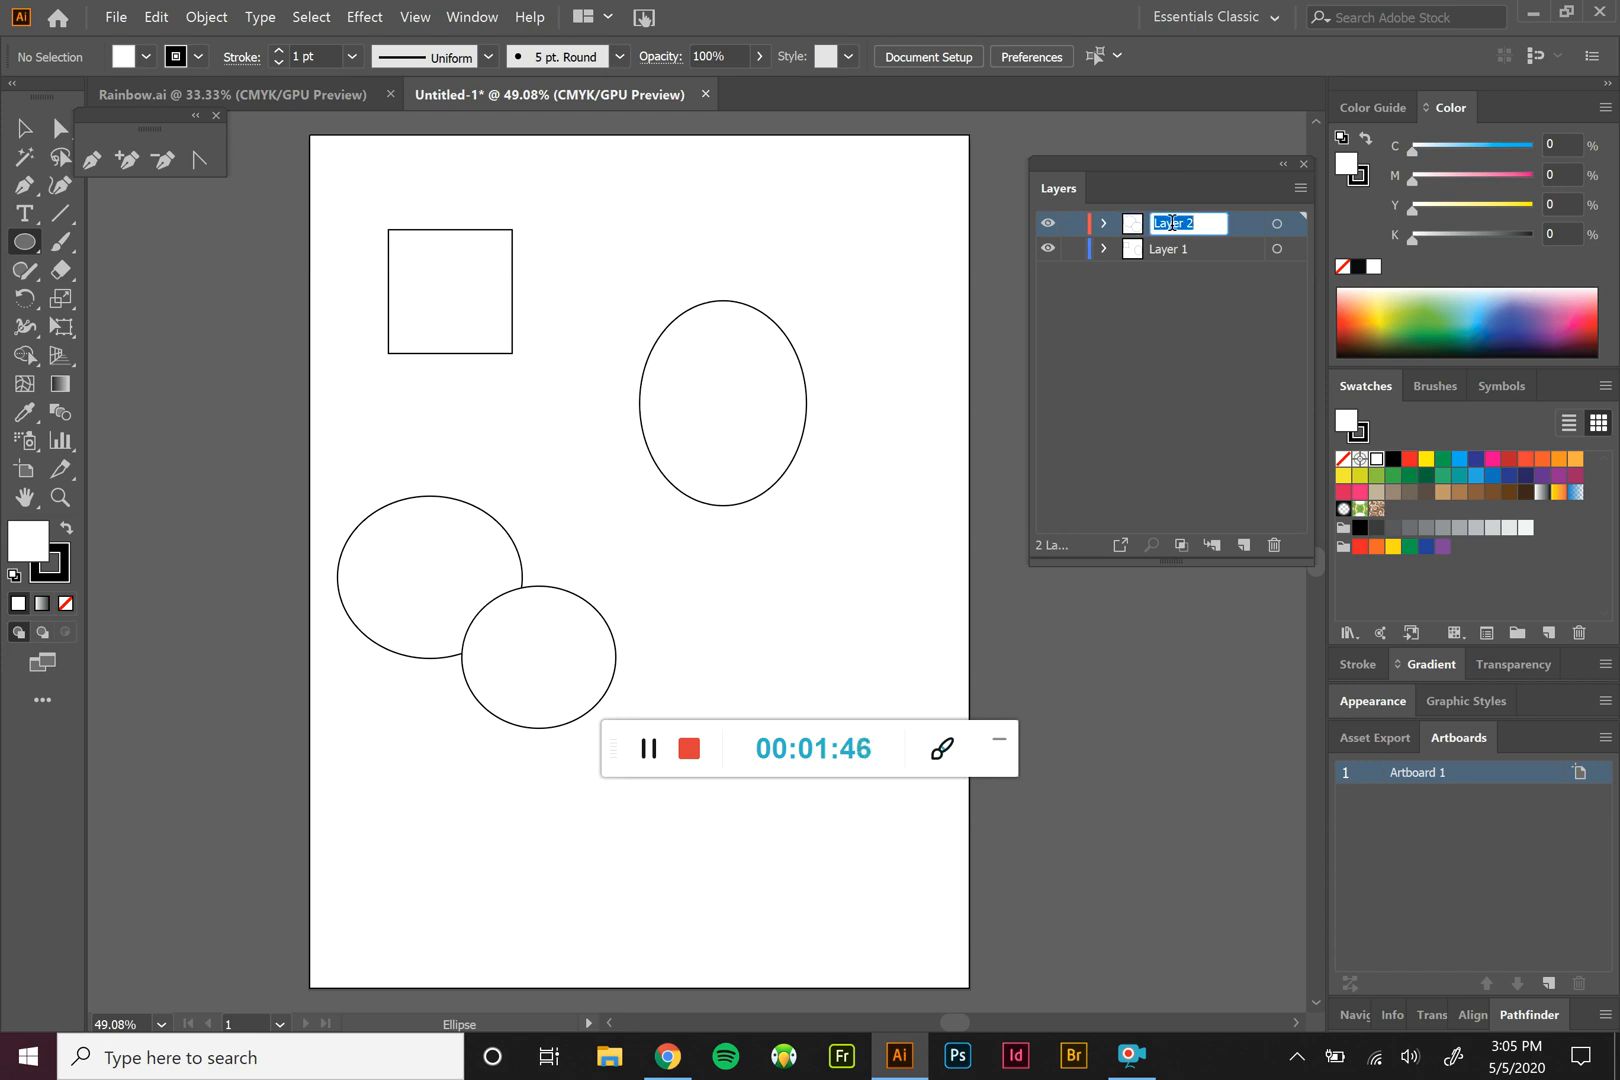
pyautogui.write('Circles')
pyautogui.doubleClick(1168, 247)
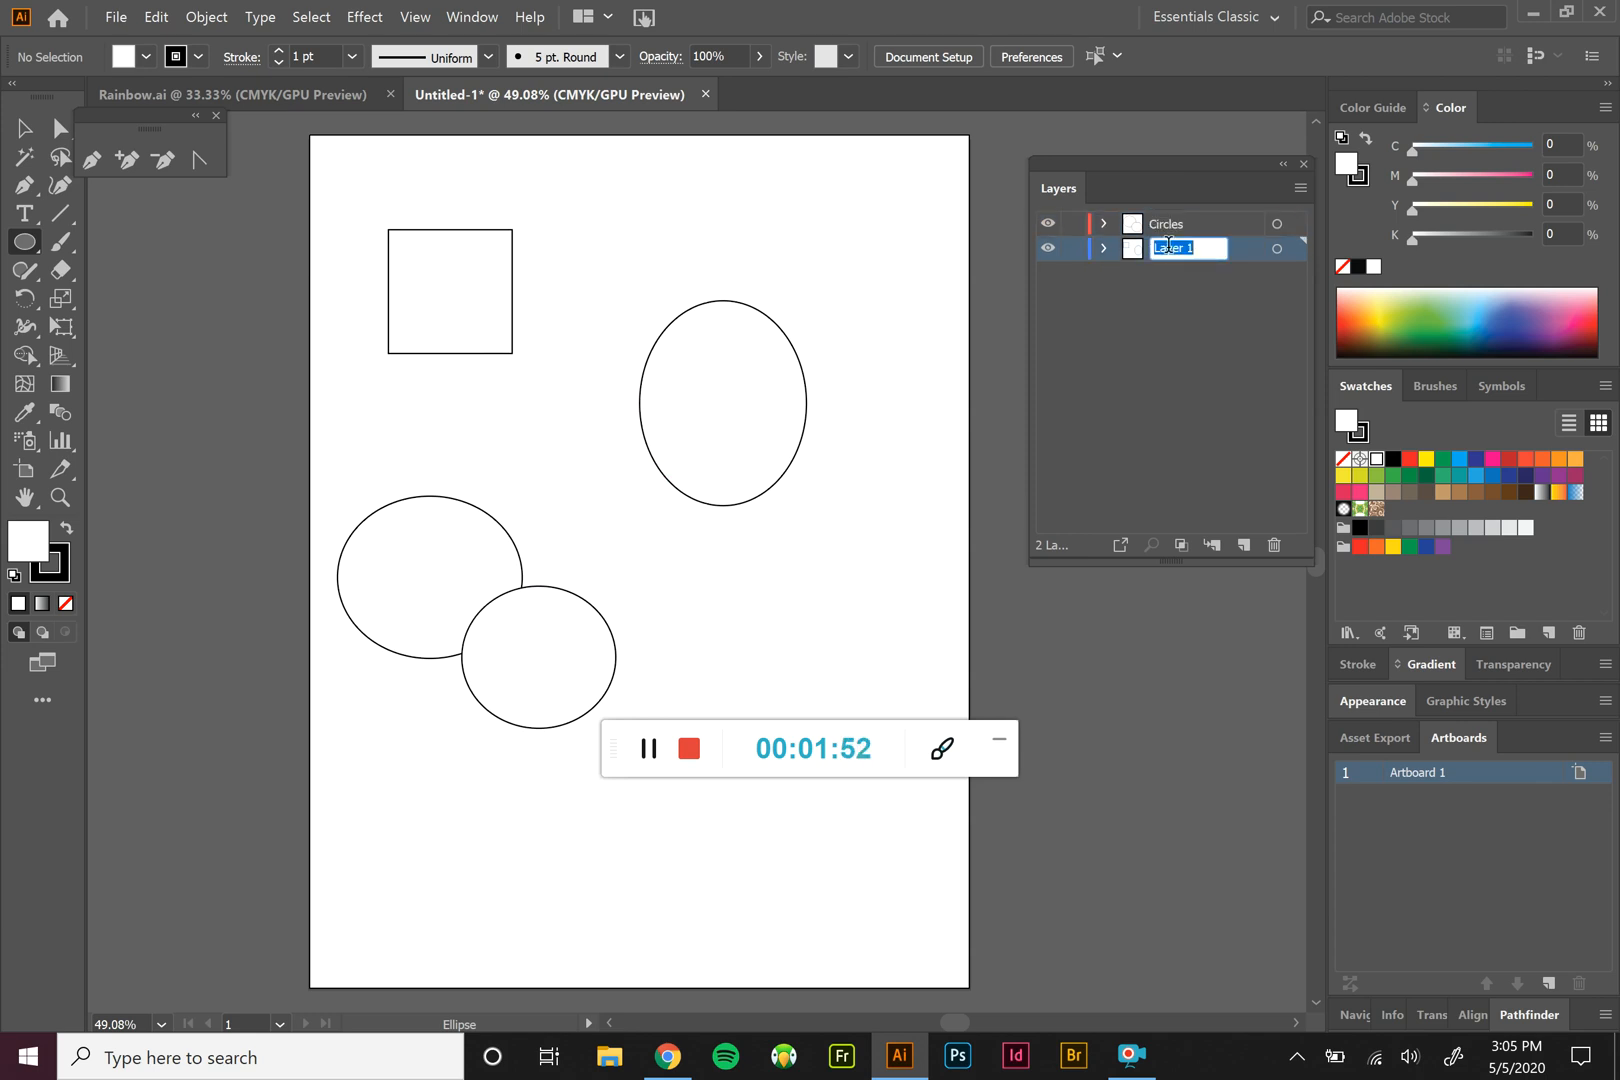
pyautogui.write('Shapes')
pyautogui.press('Return')
# Step: Select all artwork on the Circles layer, switch the selection to the Shapes layer's artwork, and deselect everything
pyautogui.click(1277, 226)
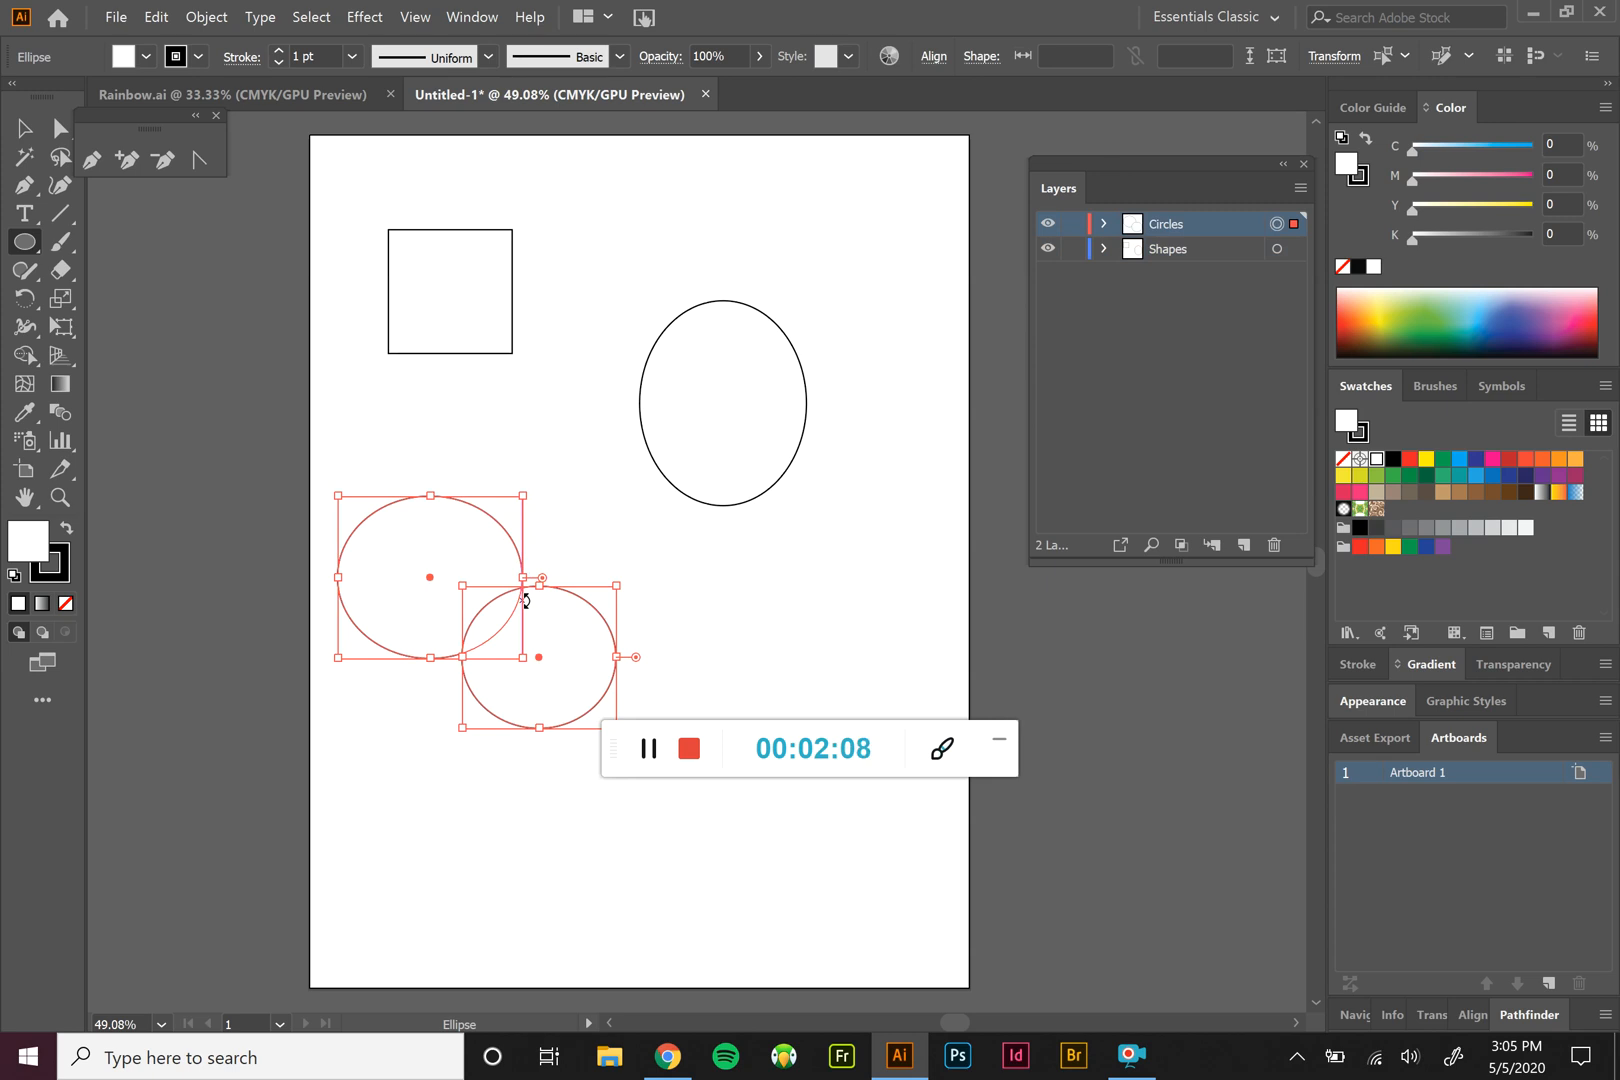
pyautogui.click(1277, 249)
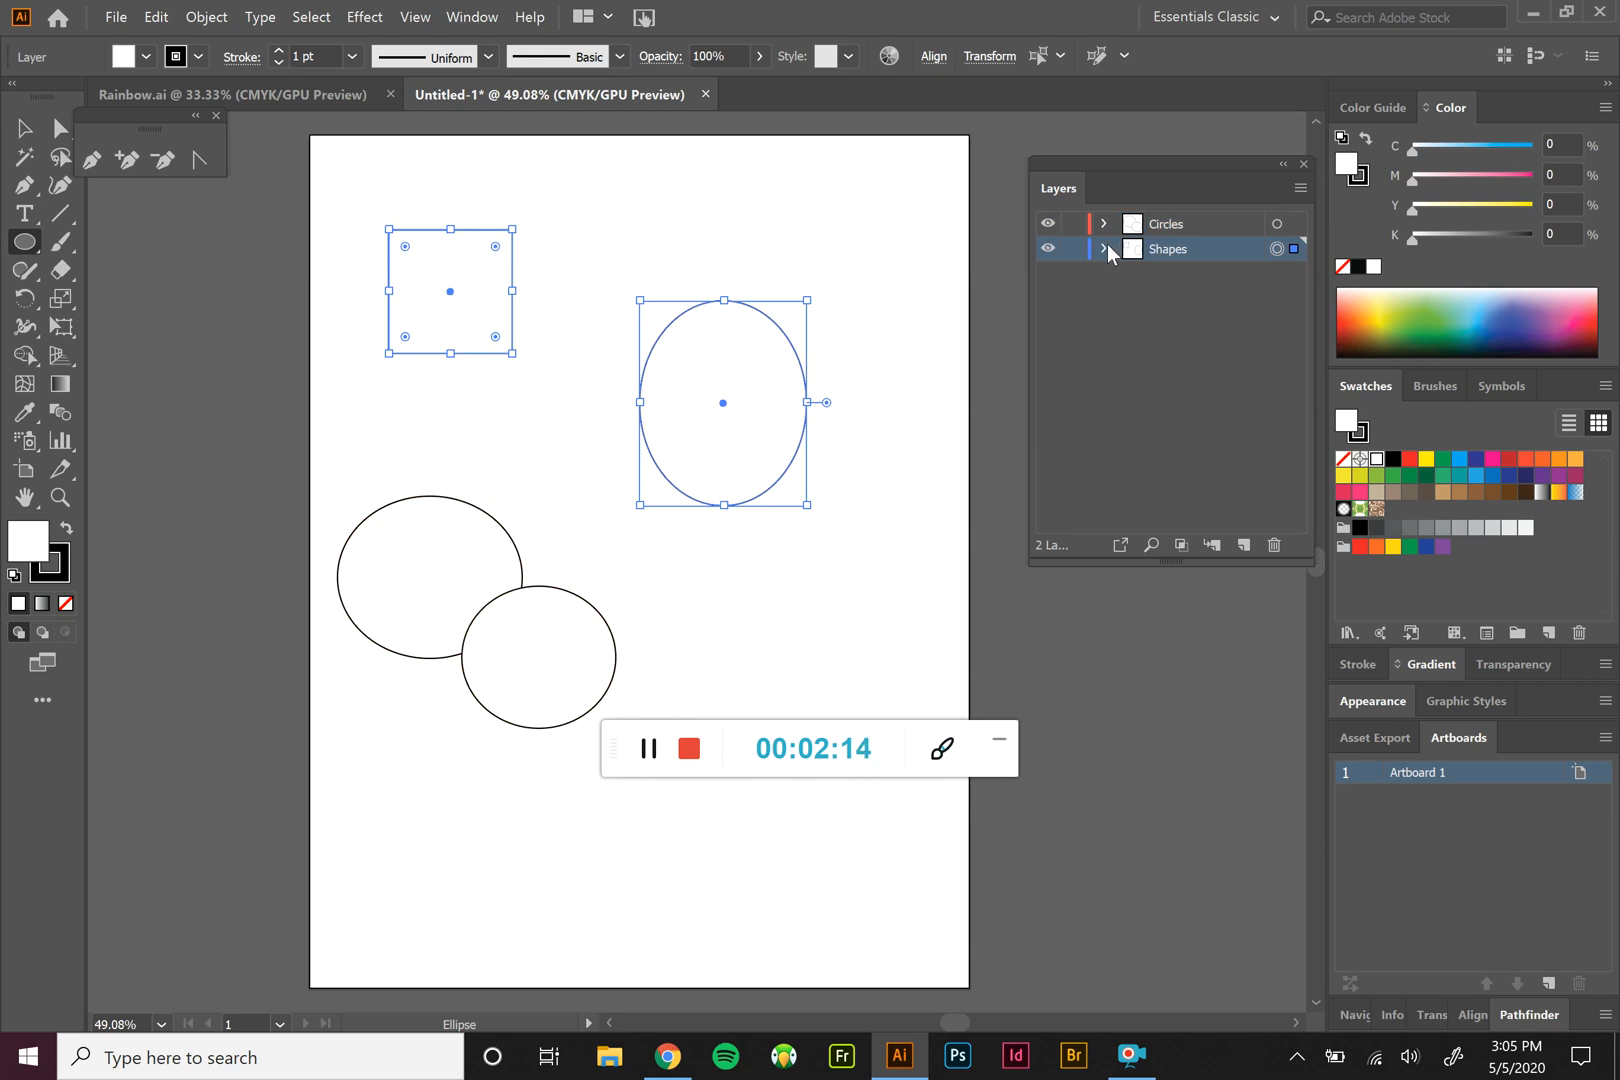
pyautogui.click(24, 127)
pyautogui.click(878, 415)
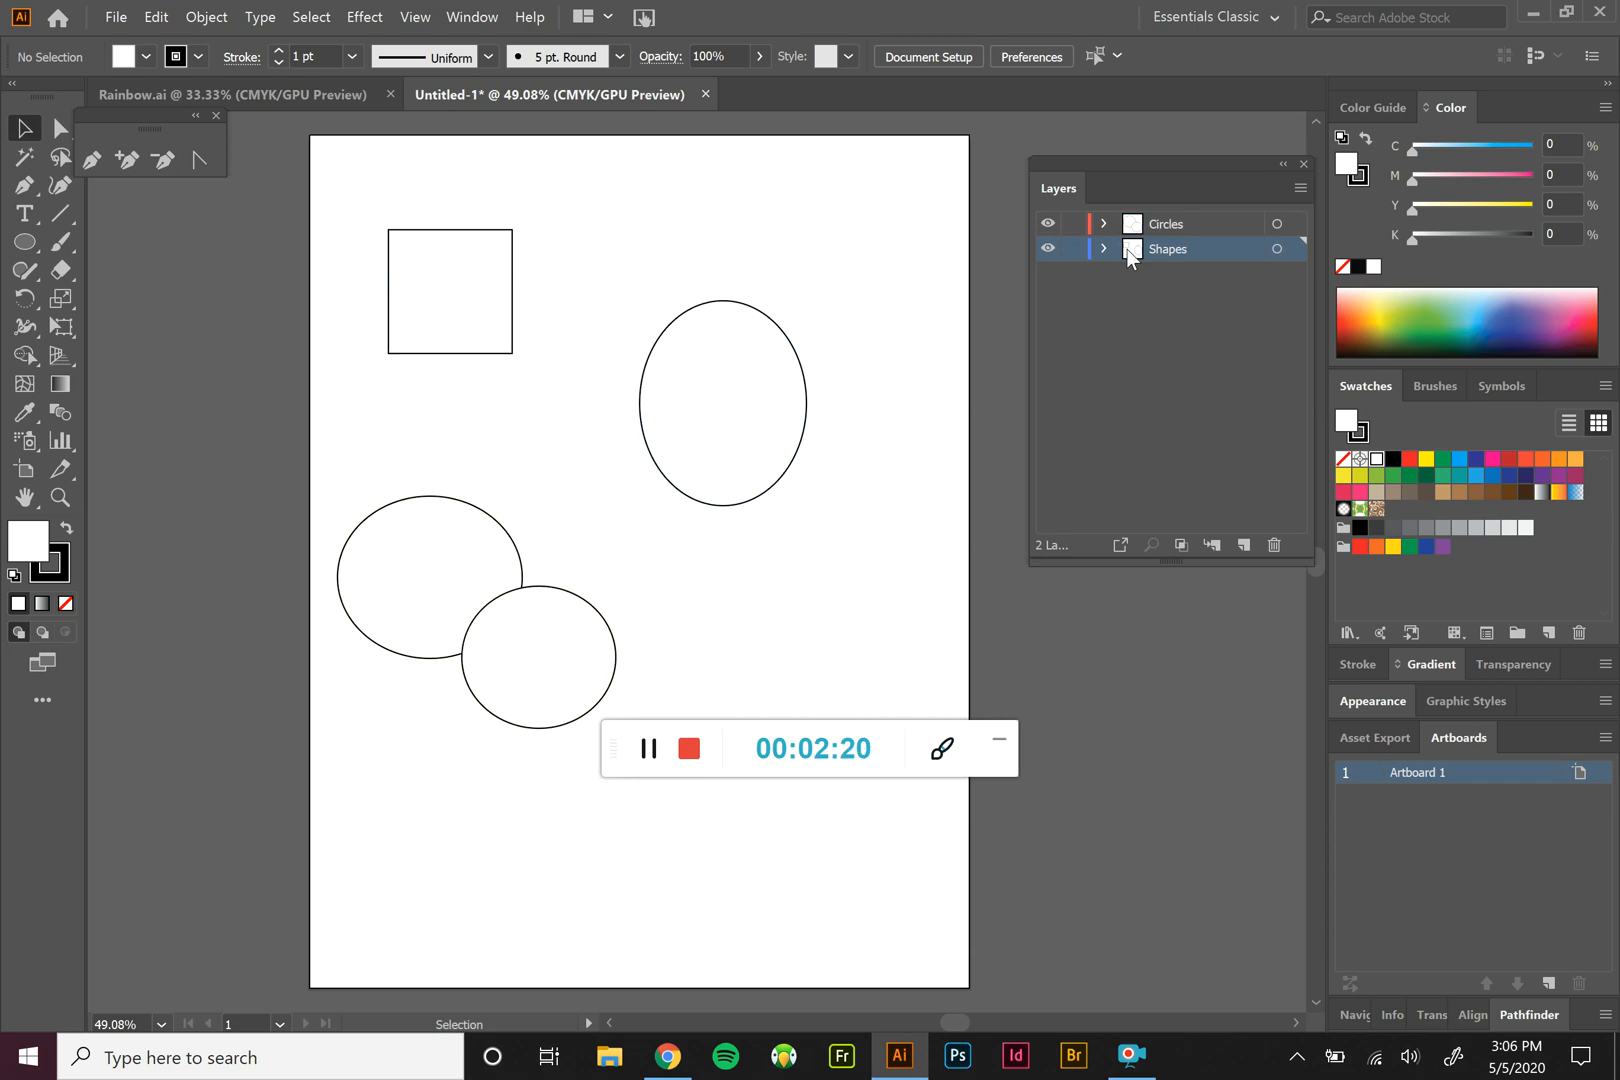
# Step: Turn off Preview in the Shapes layer's options so its artwork displays as outlines
pyautogui.doubleClick(1130, 252)
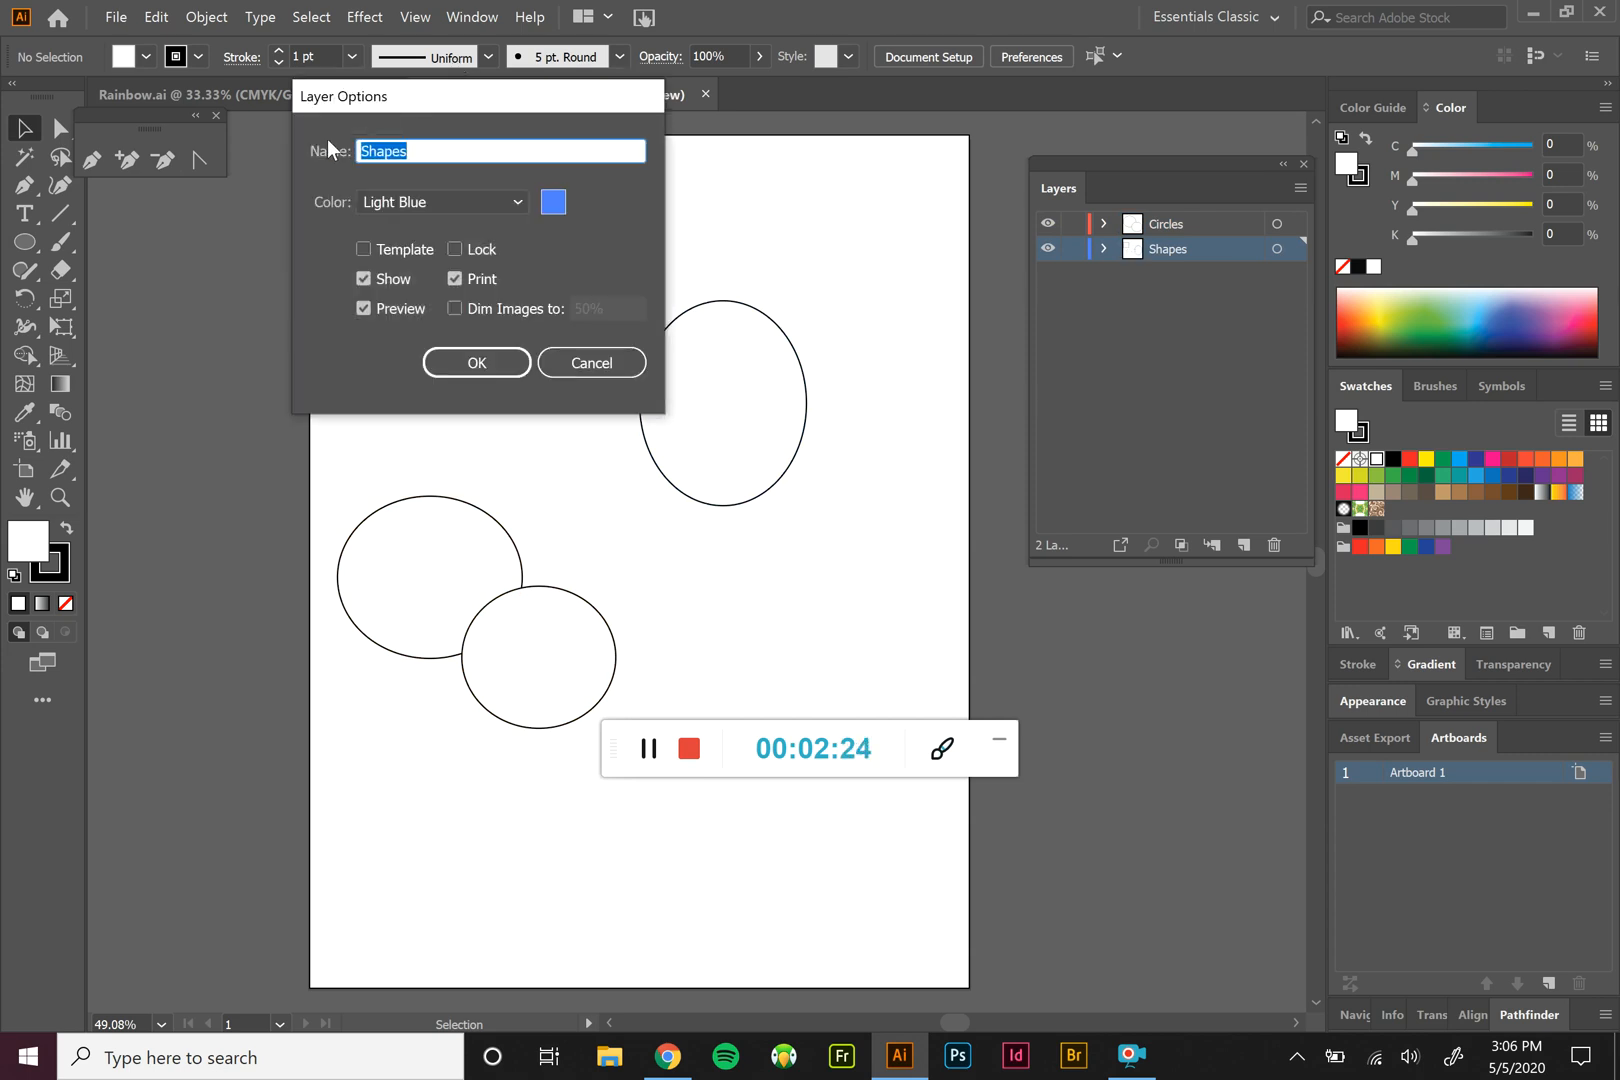
pyautogui.click(402, 271)
pyautogui.click(402, 271)
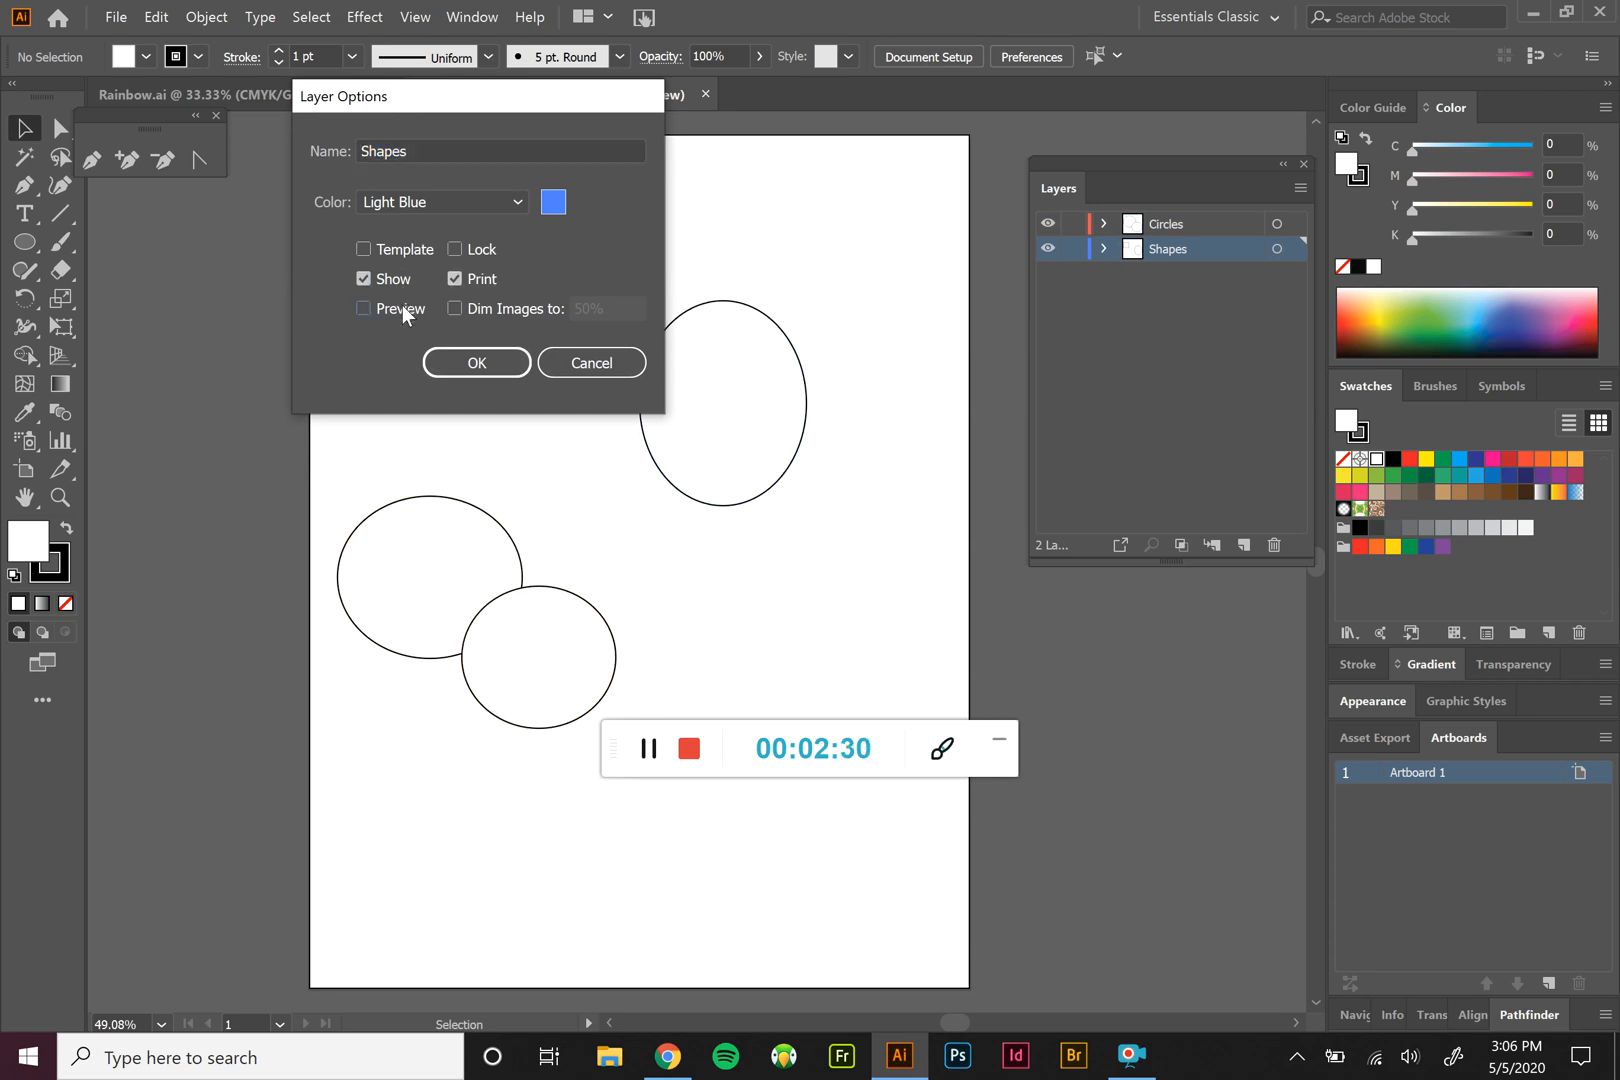
pyautogui.click(458, 362)
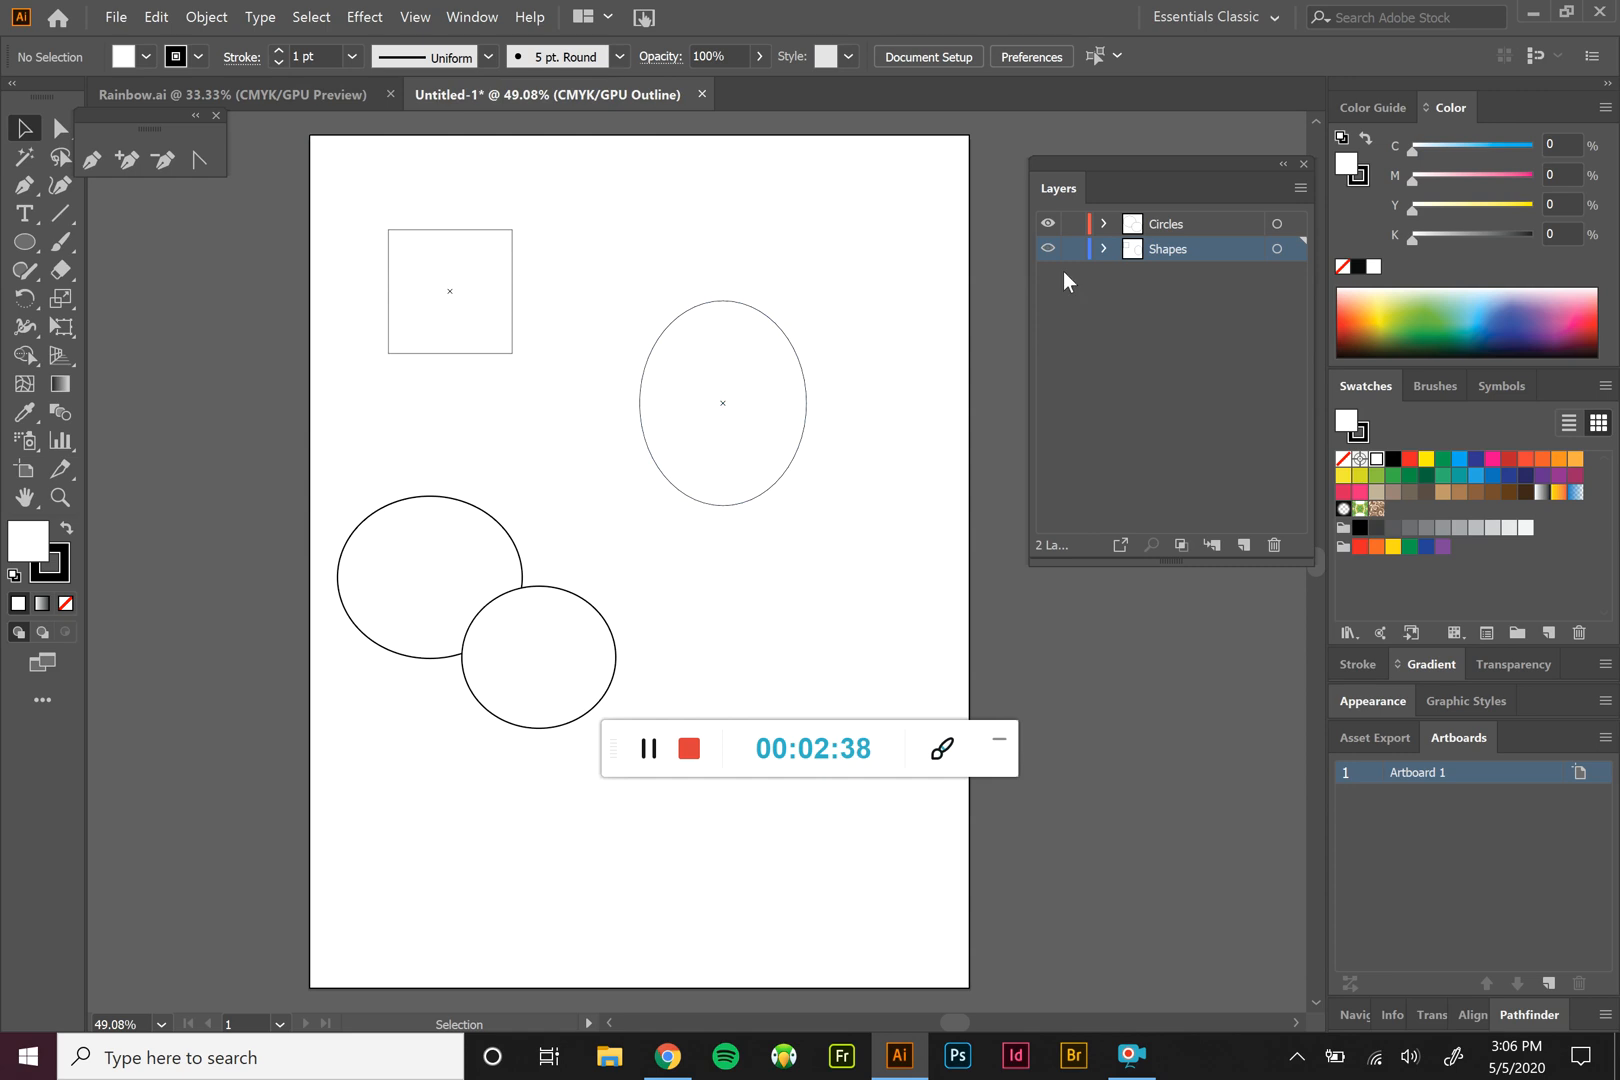
# Step: Turn Preview back on in the Shapes layer's options
pyautogui.doubleClick(1173, 248)
pyautogui.doubleClick(1137, 251)
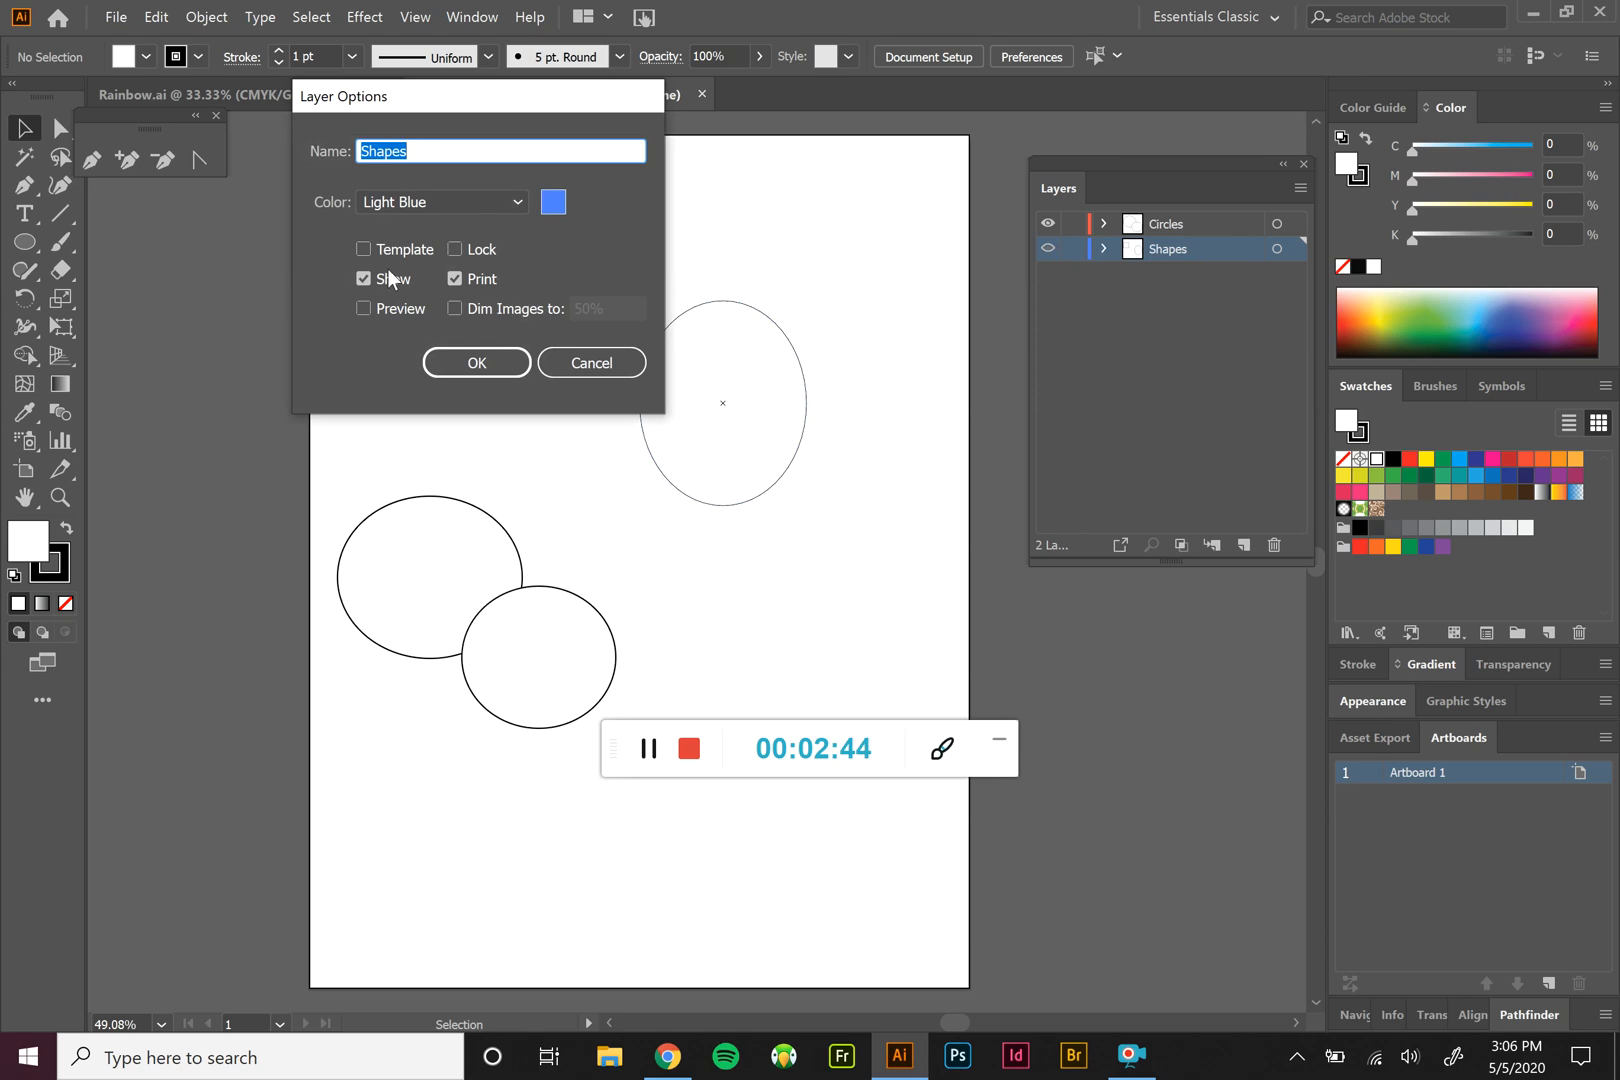
pyautogui.click(365, 308)
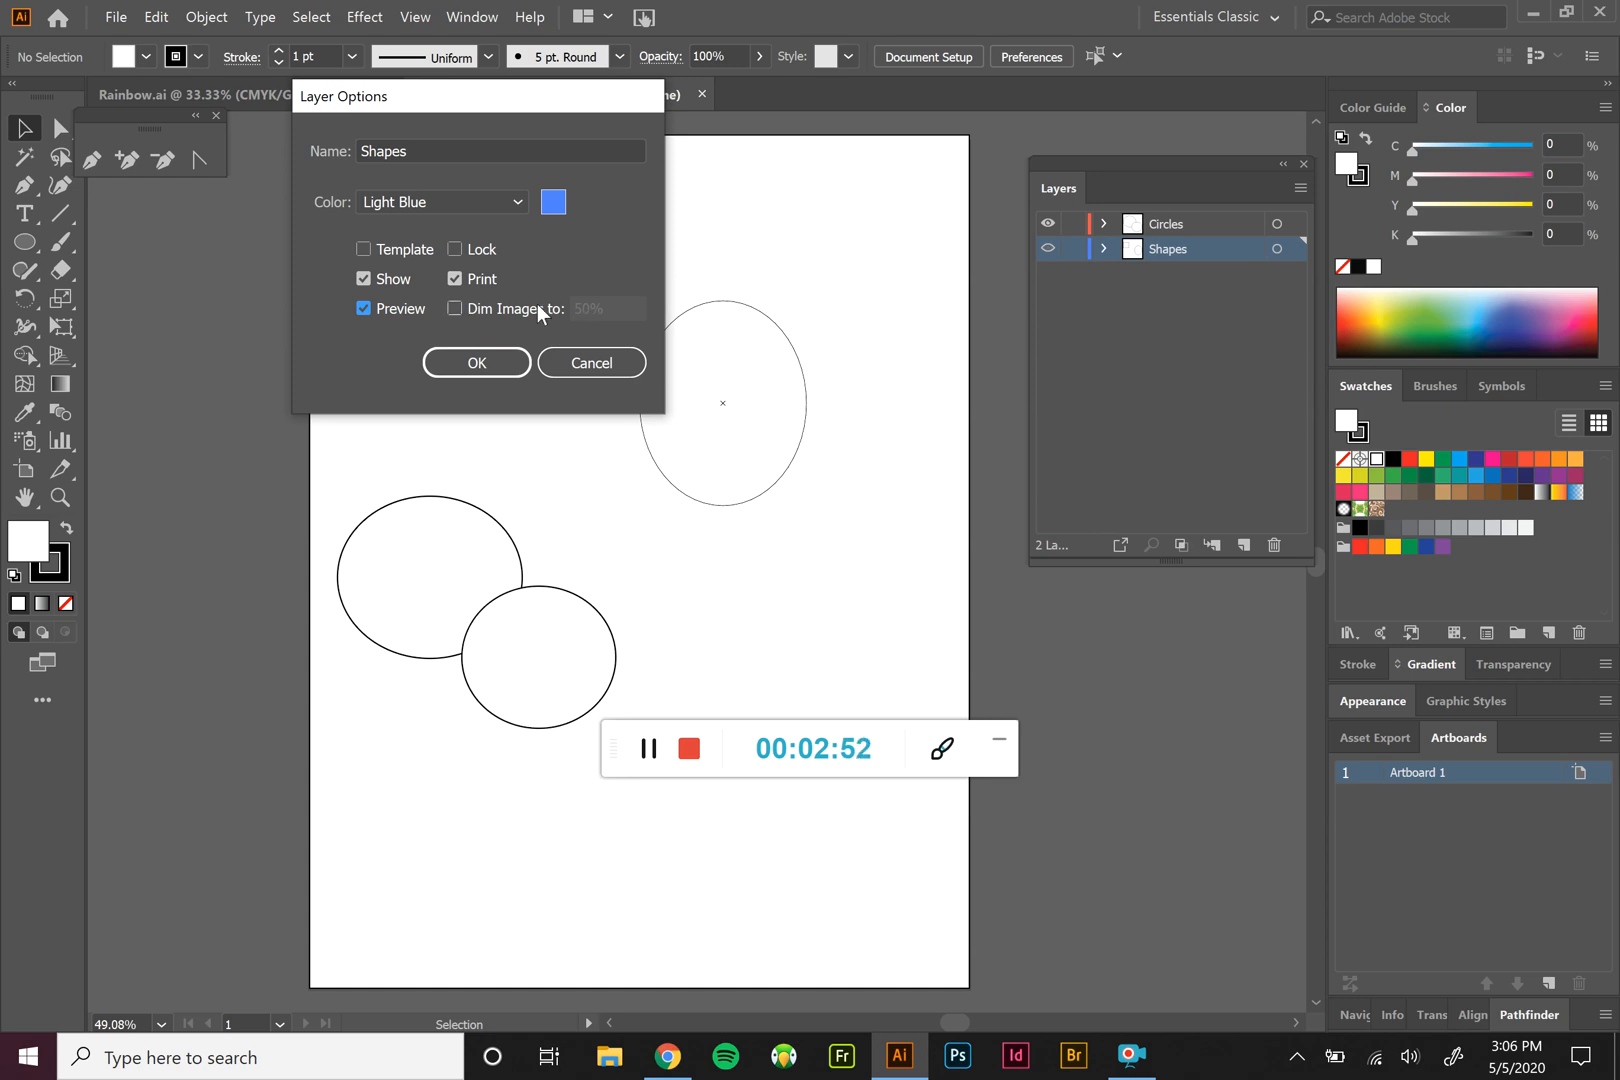
pyautogui.click(489, 355)
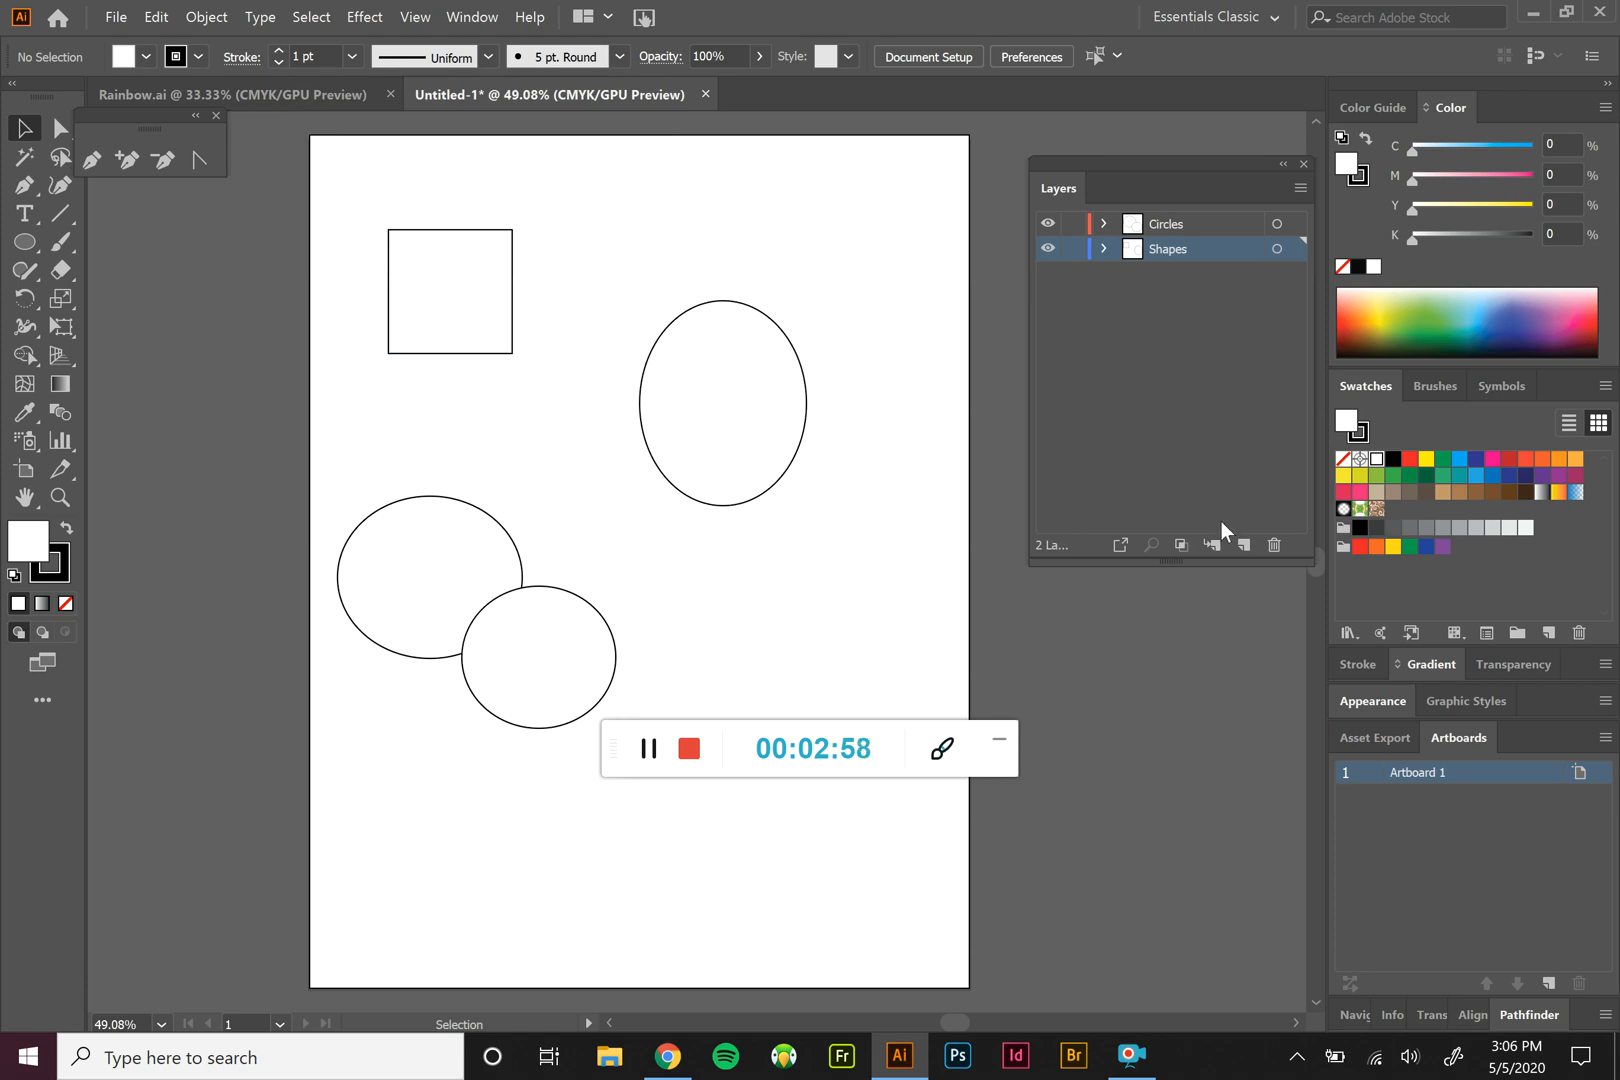
# Step: Delete the Shapes layer together with its artwork
pyautogui.click(1269, 541)
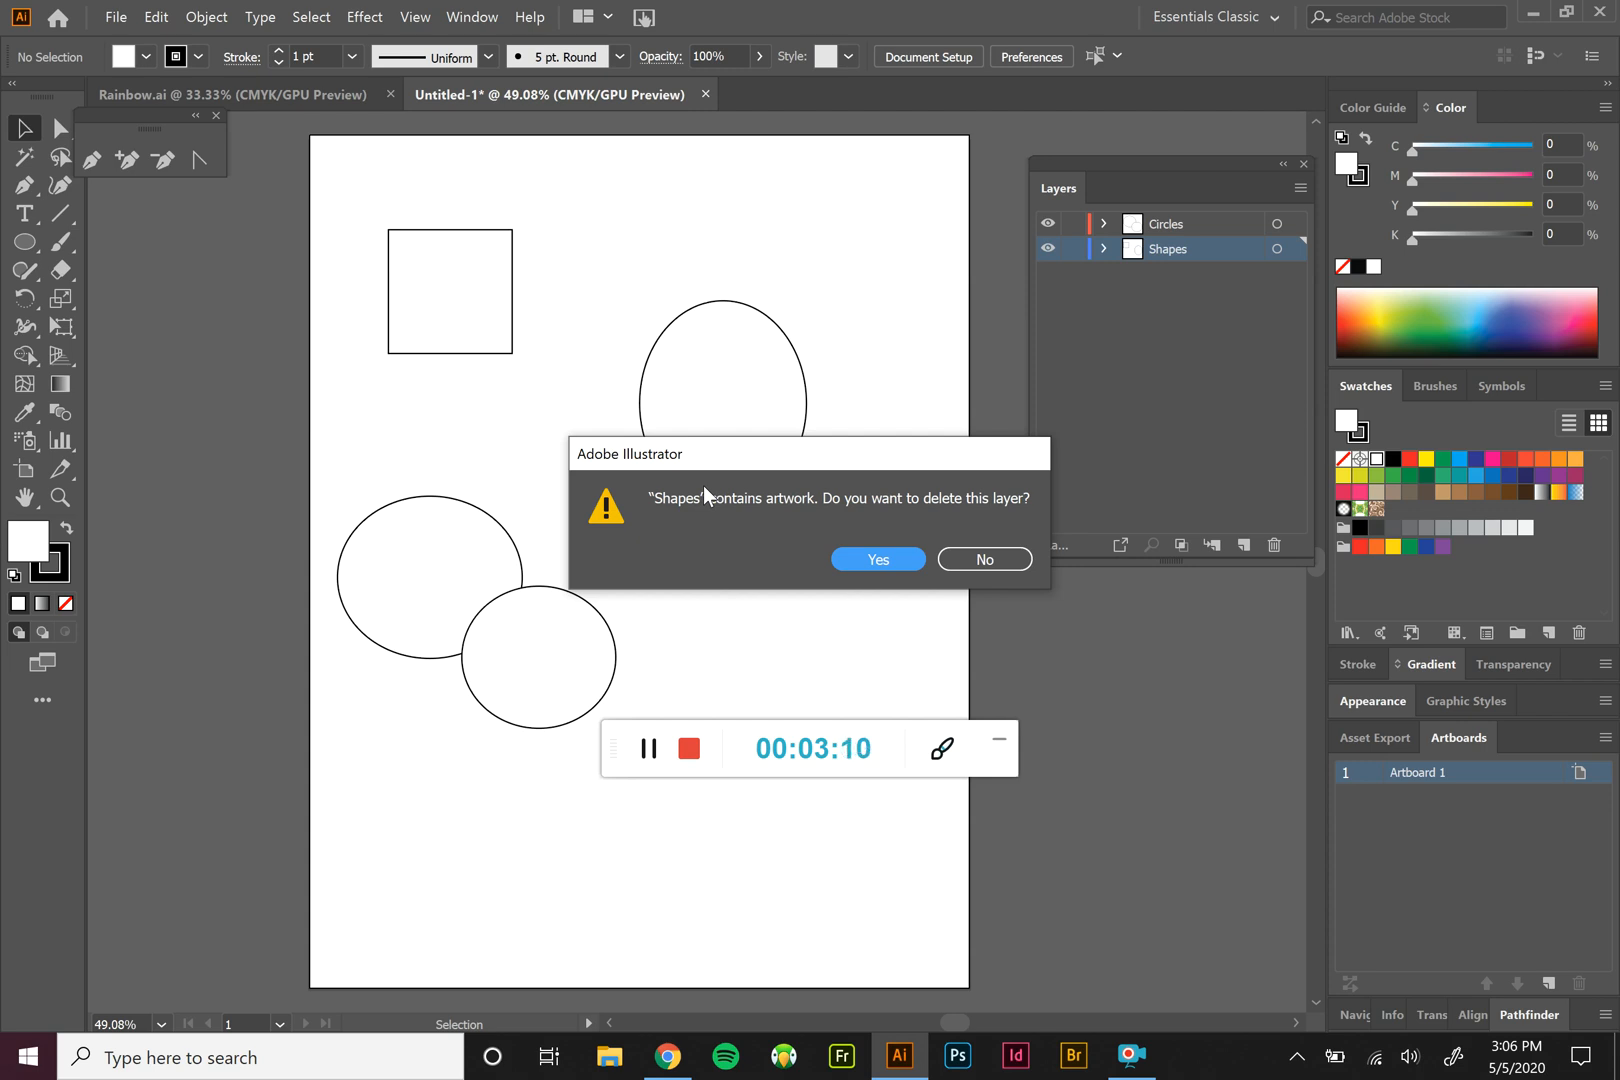
pyautogui.click(891, 559)
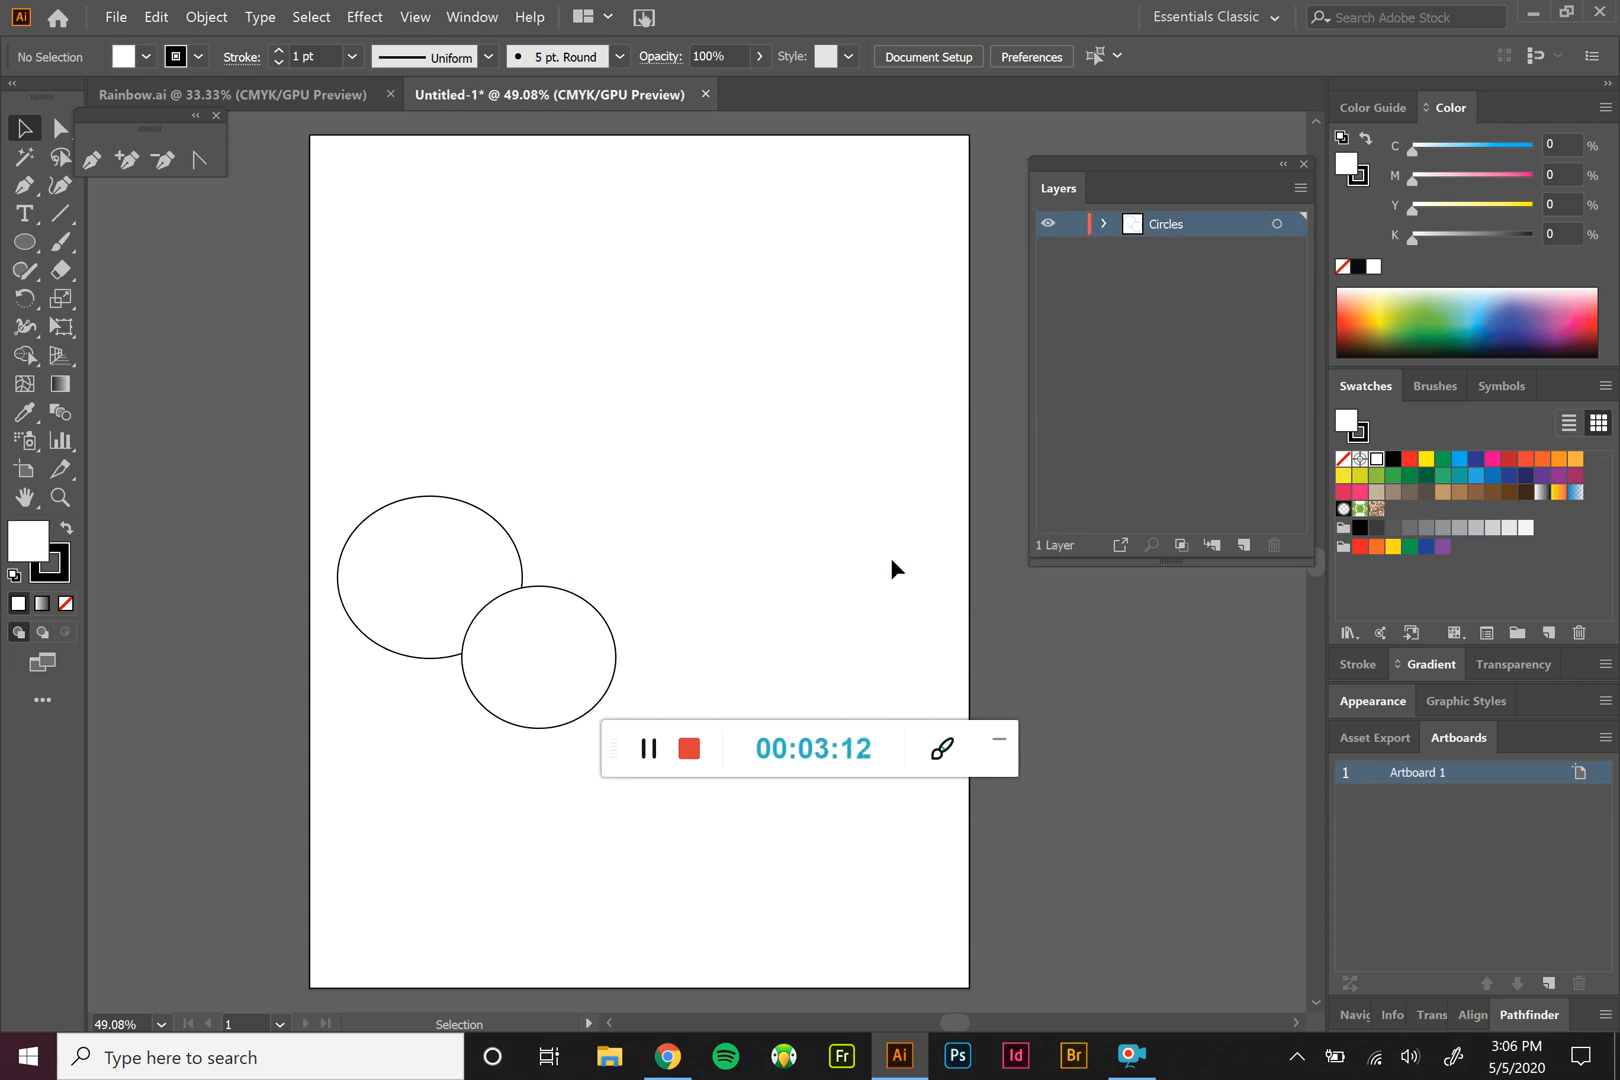
# Step: Add a new layer above Circles, draw a large ellipse on it that covers both circles, and deselect it
pyautogui.click(1243, 546)
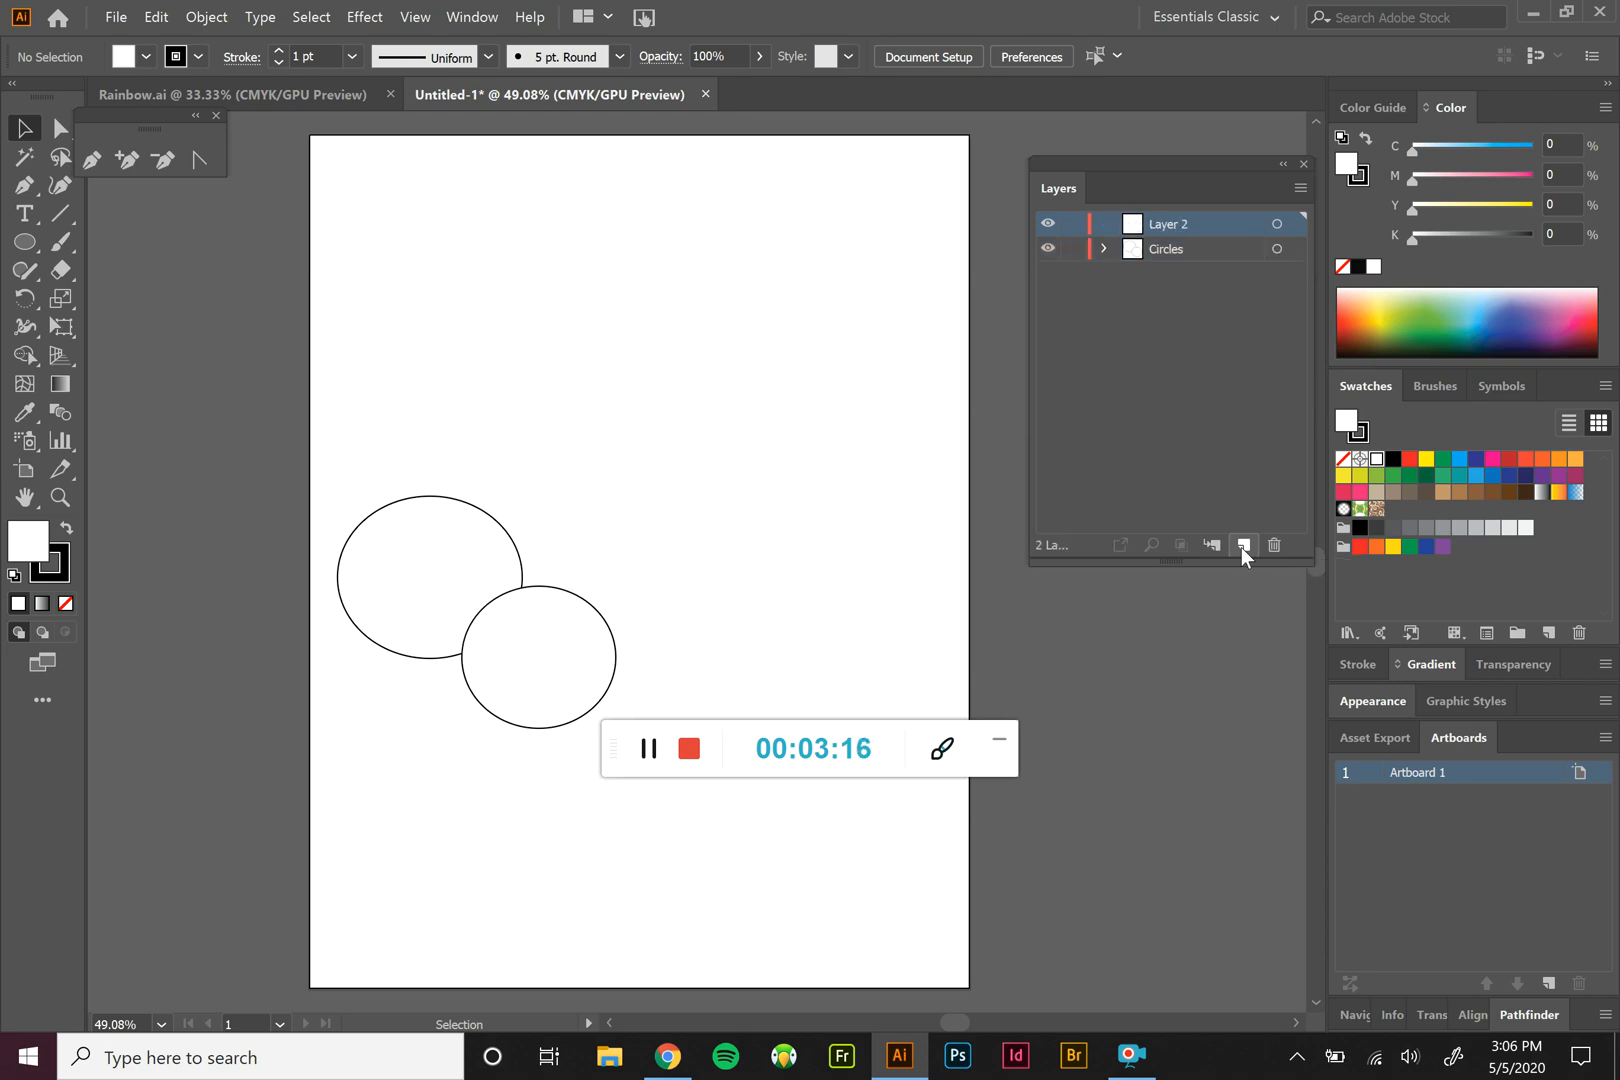
pyautogui.click(25, 243)
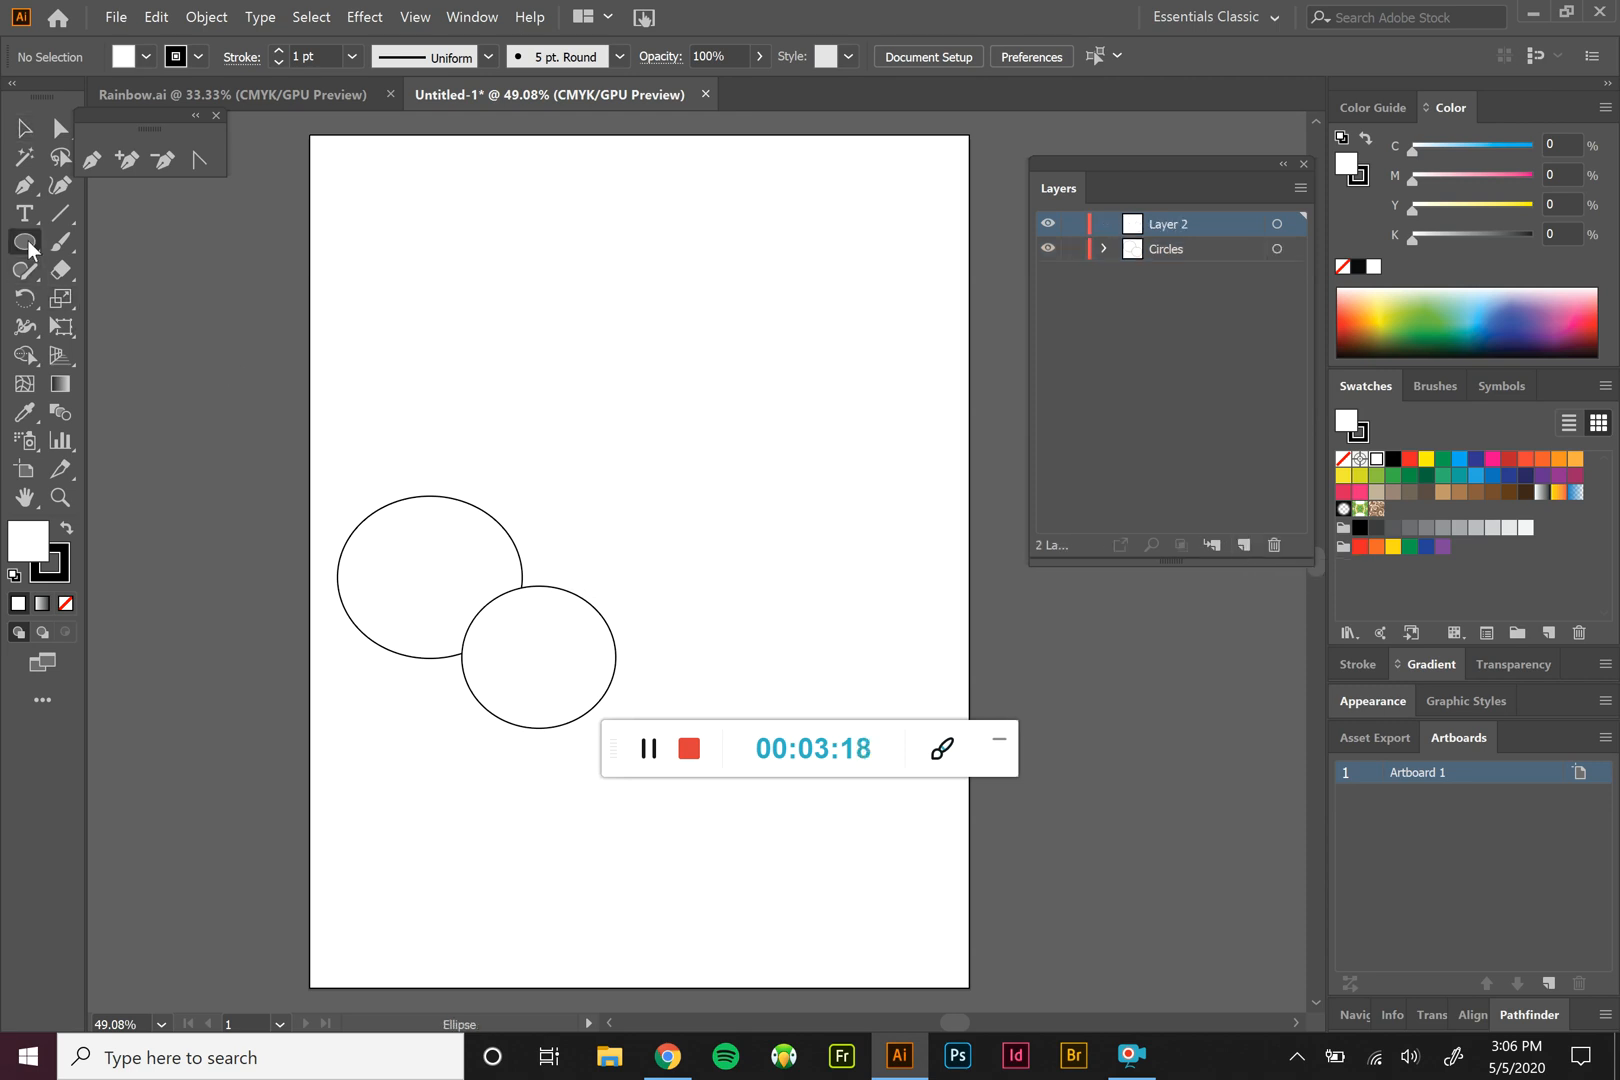
pyautogui.moveTo(321, 372); pyautogui.dragTo(866, 830)
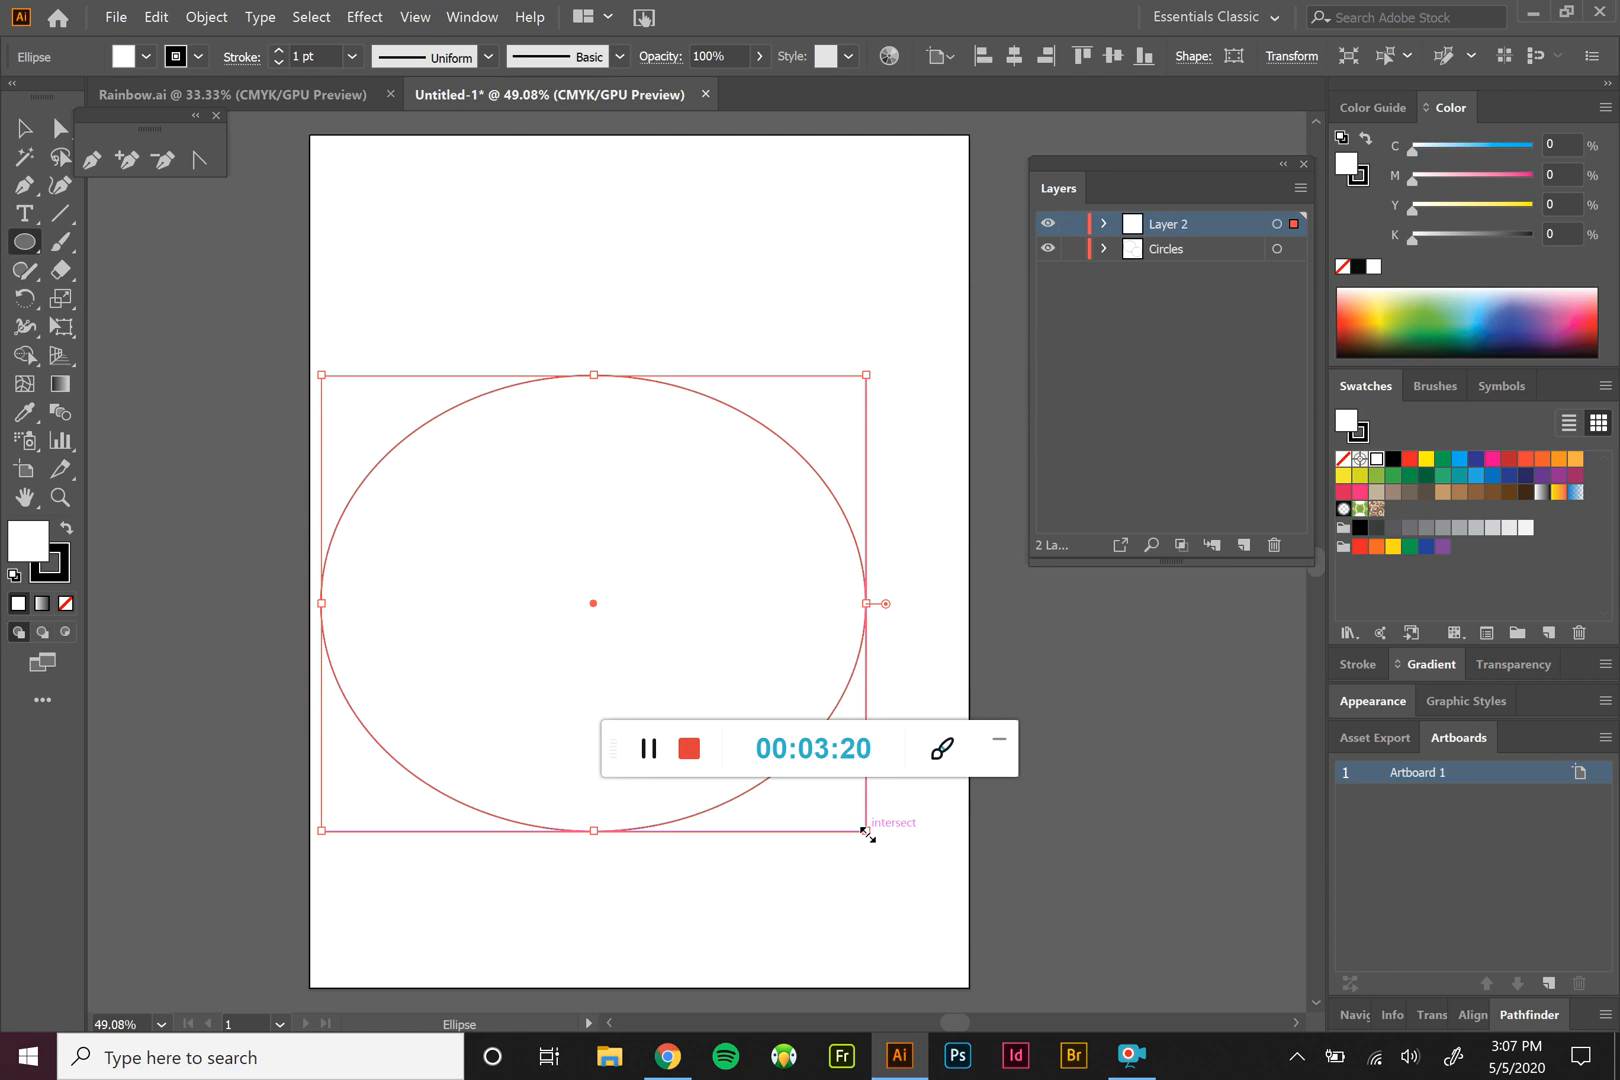
pyautogui.click(25, 129)
pyautogui.click(749, 280)
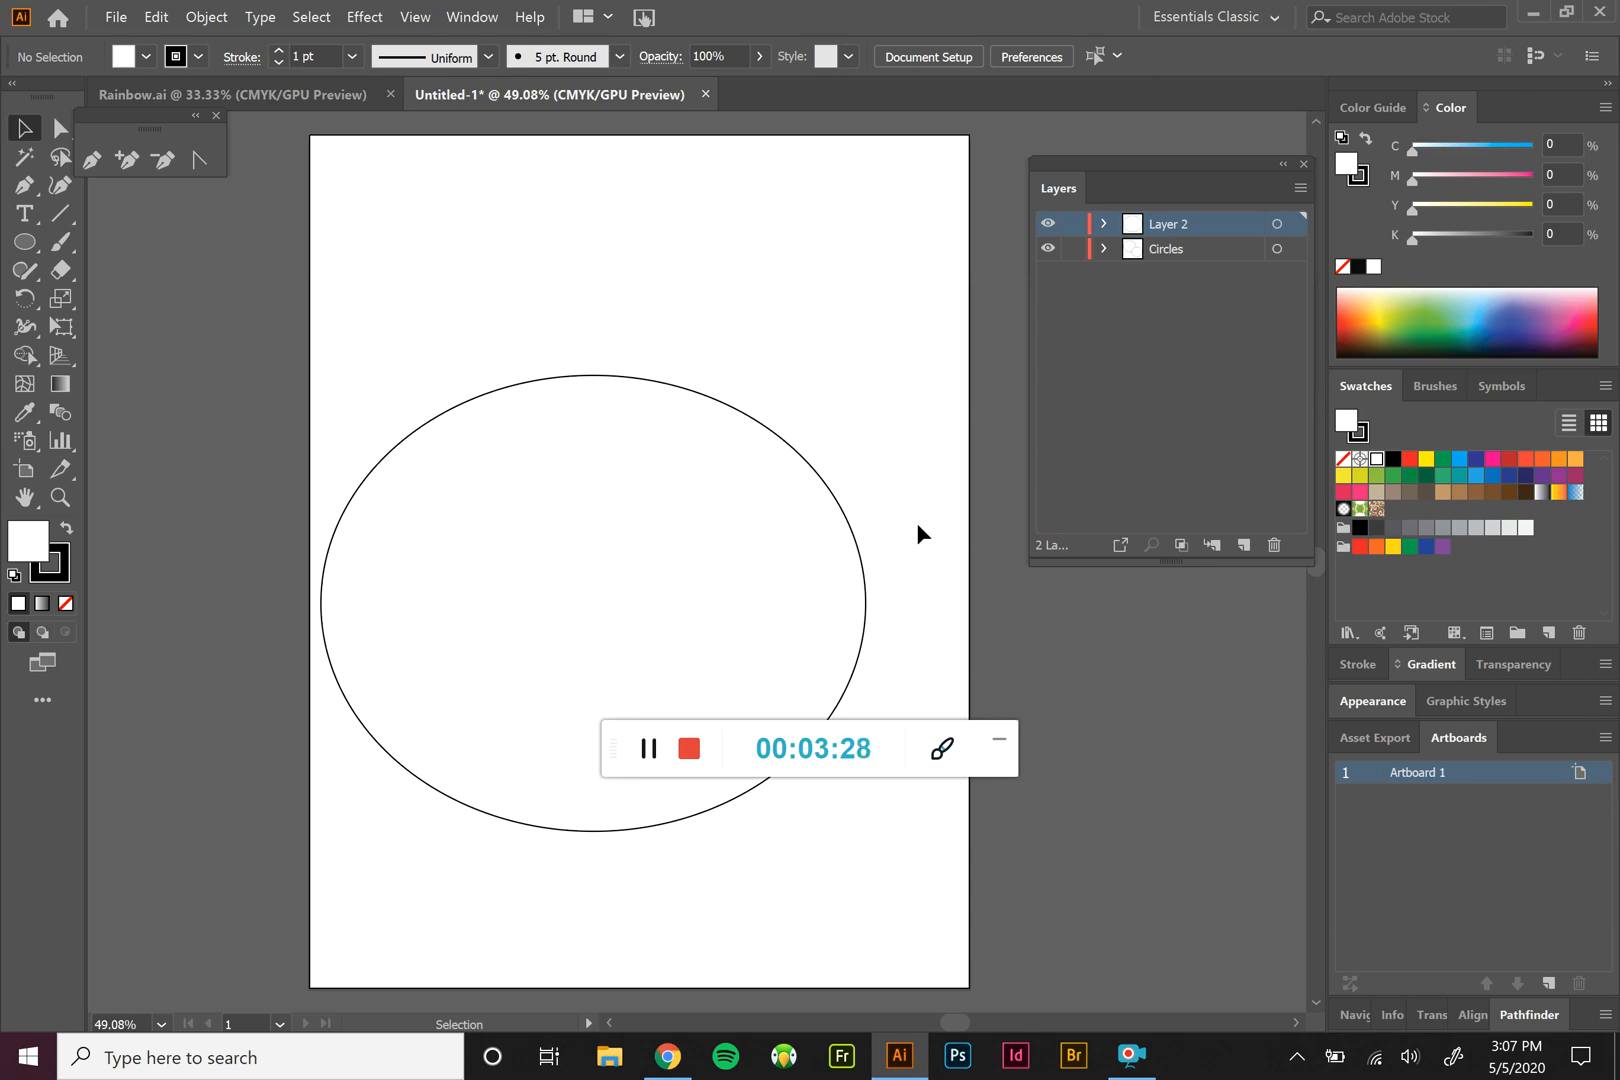
# Step: Rename the new layer above Circles as Large Circle
pyautogui.write('Large')
pyautogui.write('ircle')
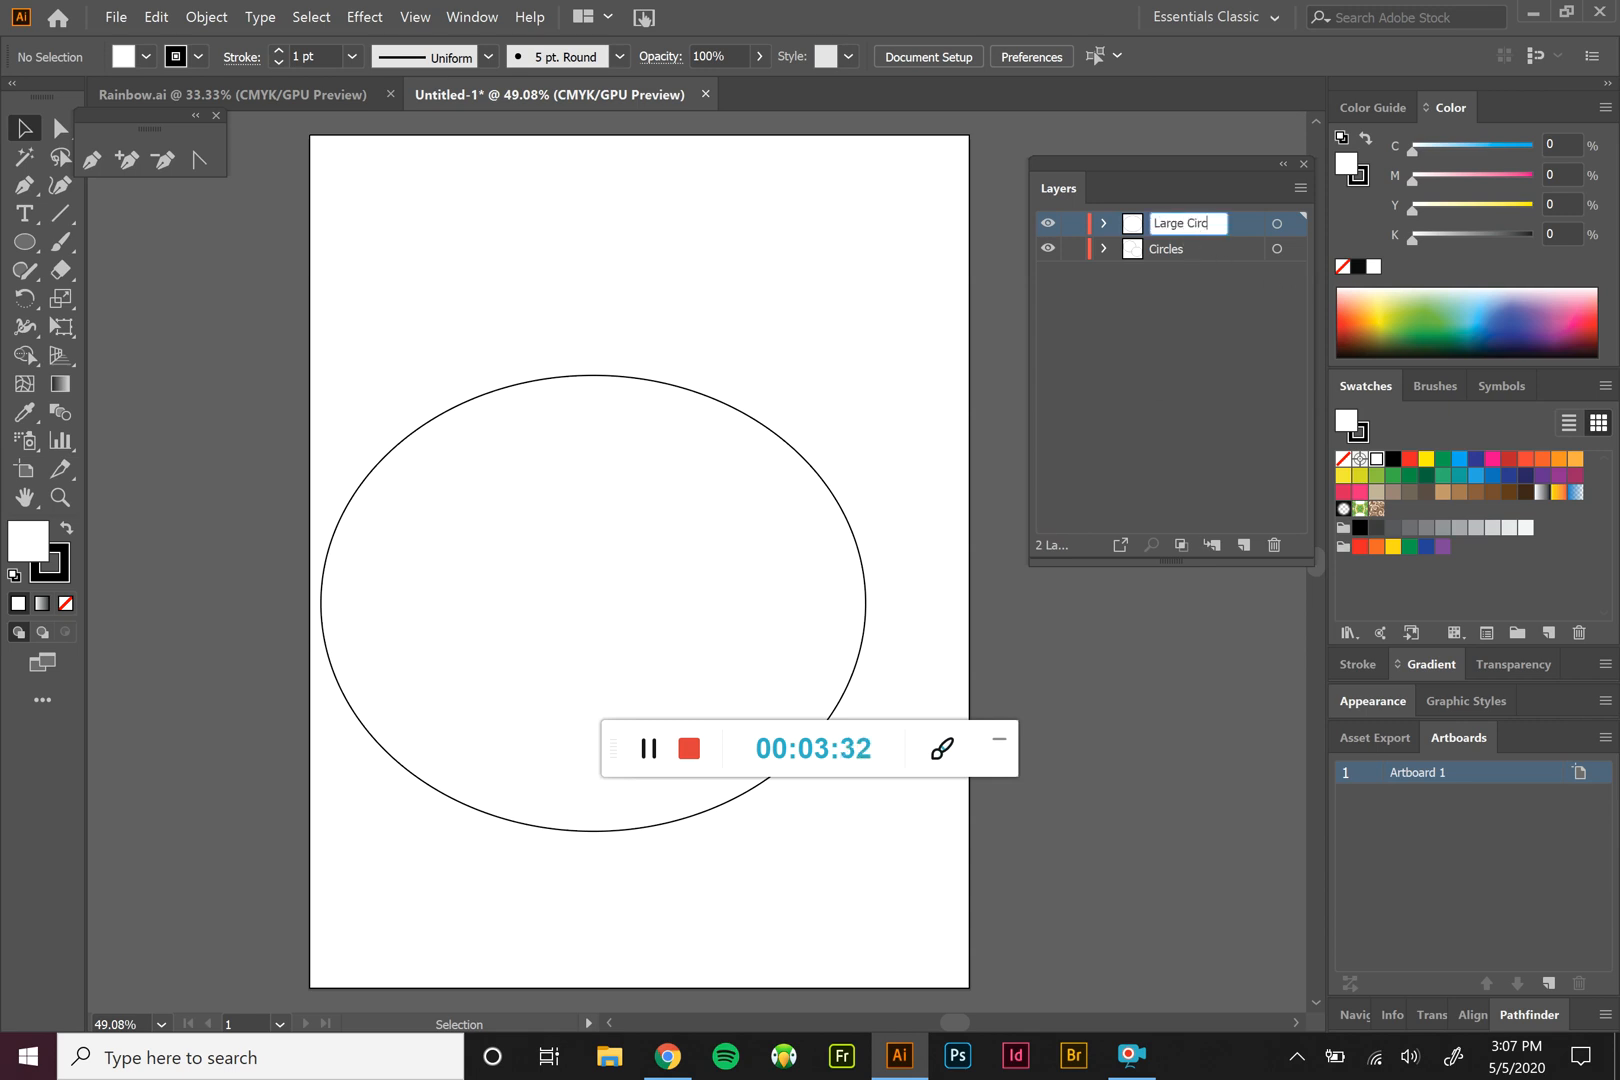
pyautogui.press('Return')
# Step: Try Send to Back on the large ellipse, and move the Large Circle layer beneath the Circles layer
pyautogui.click(673, 644)
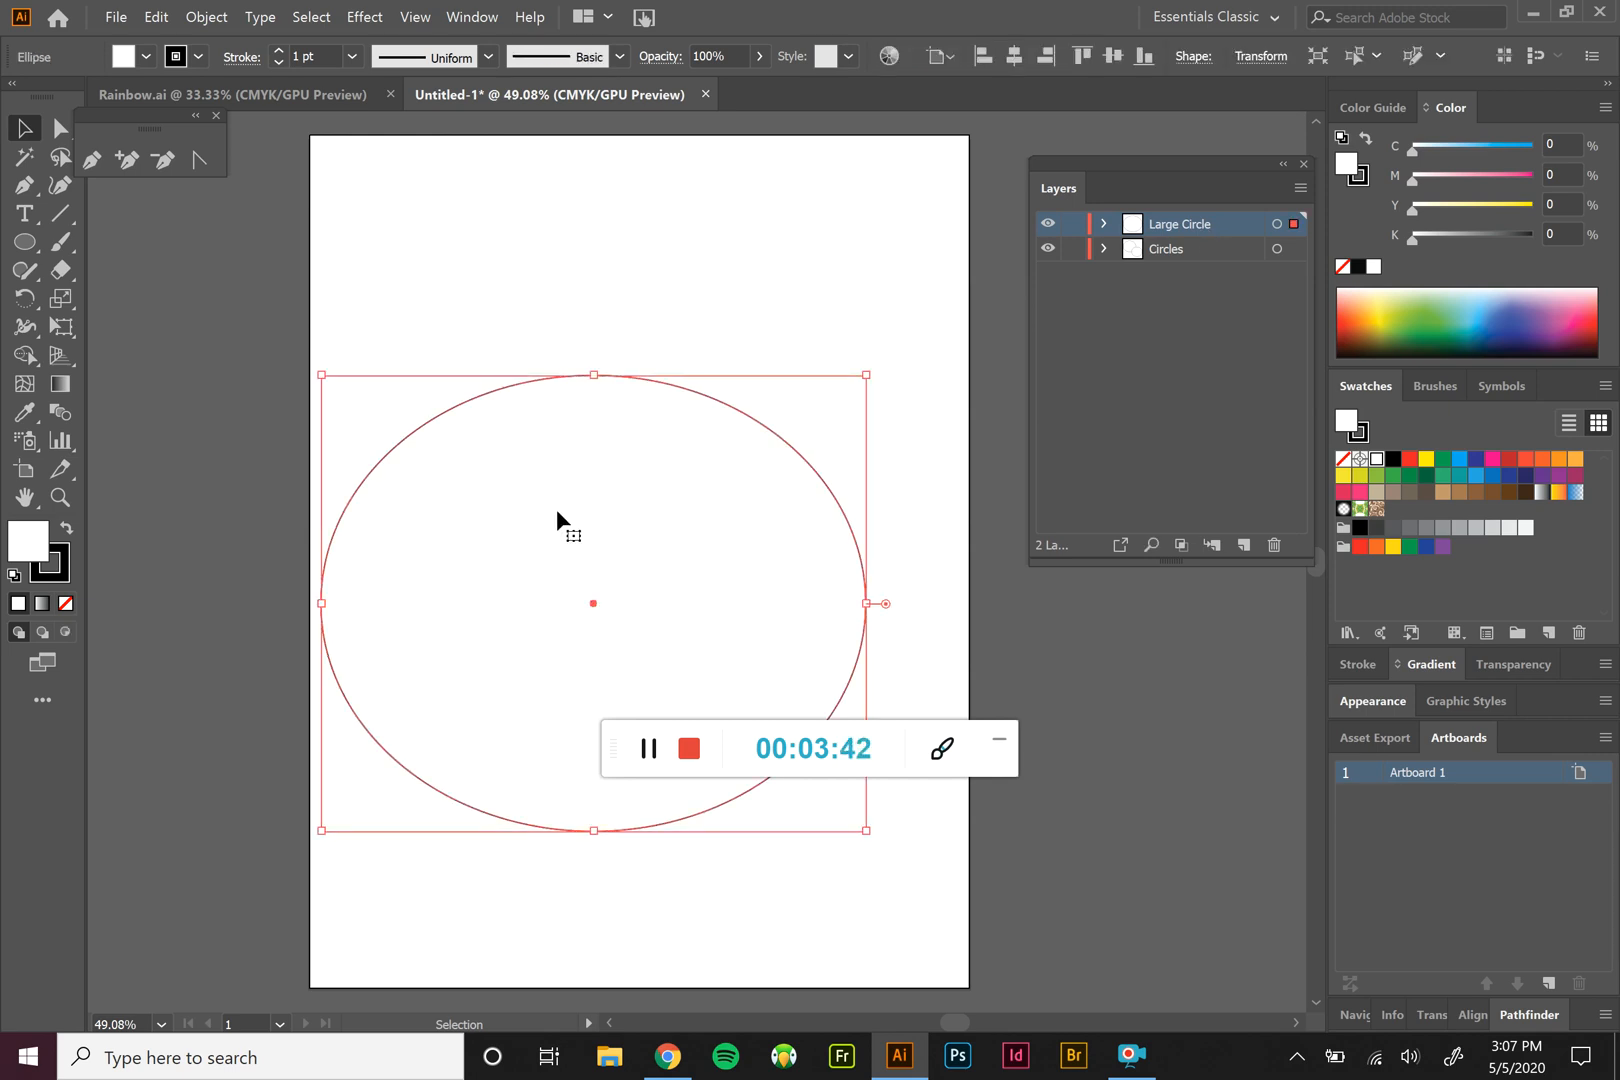
pyautogui.click(207, 17)
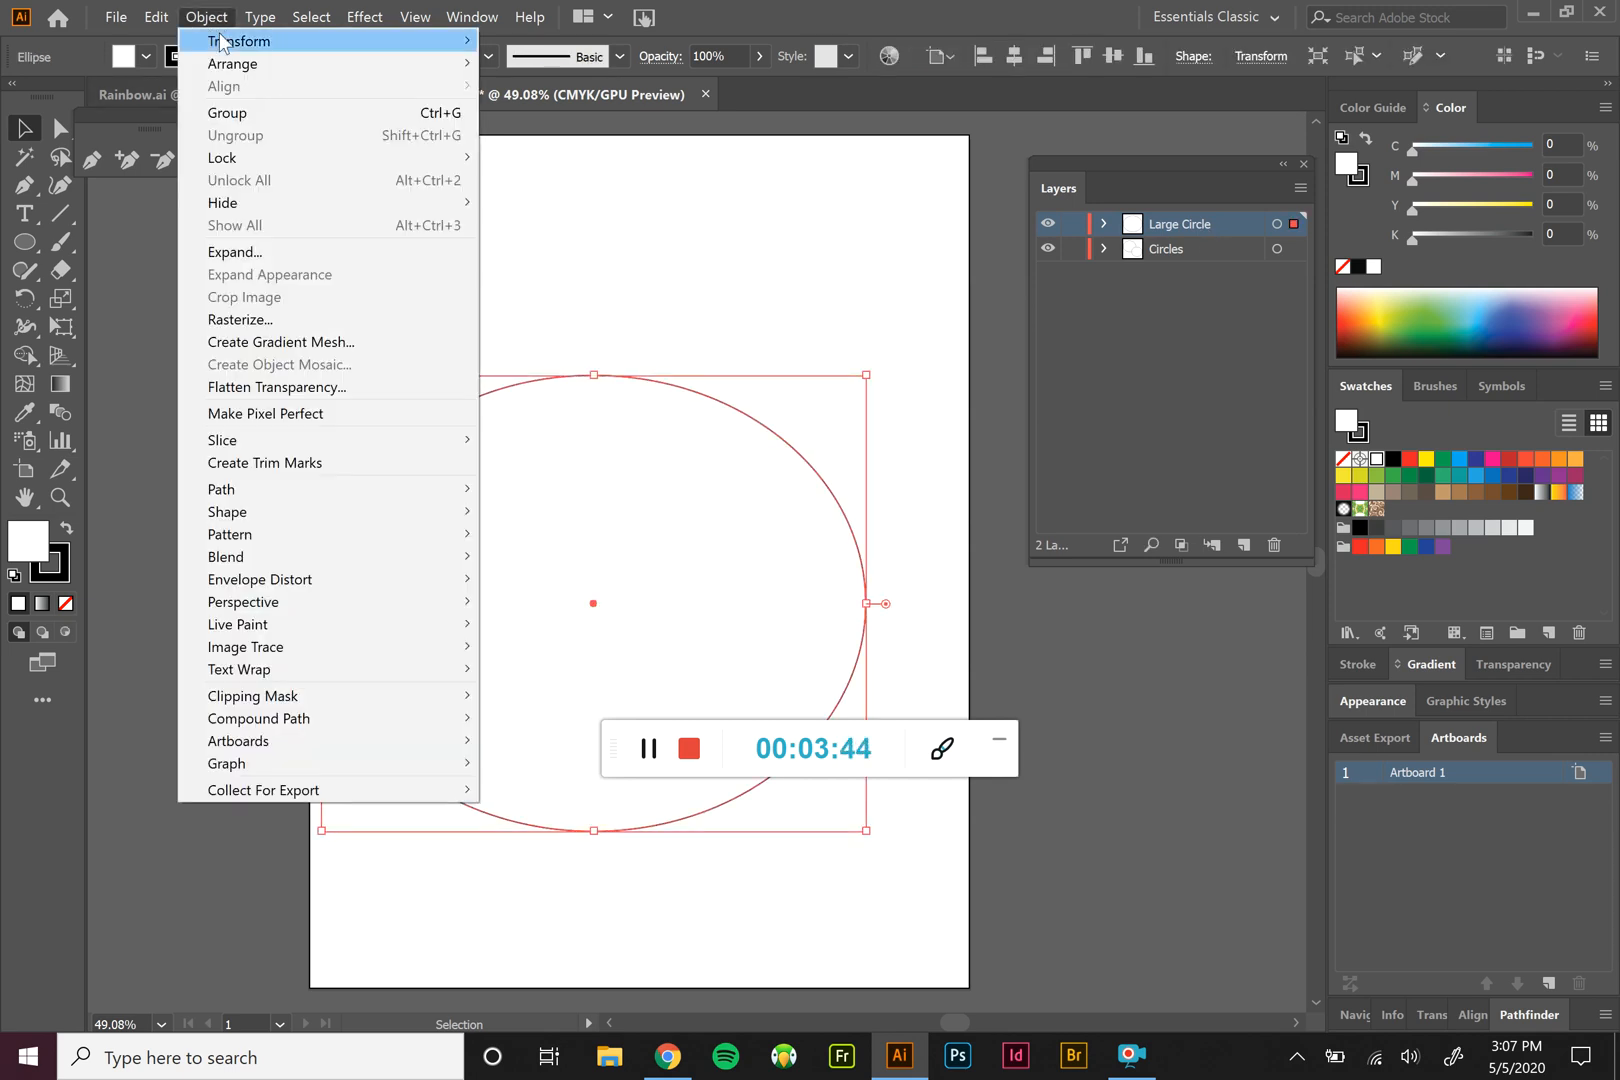
pyautogui.moveTo(428, 66)
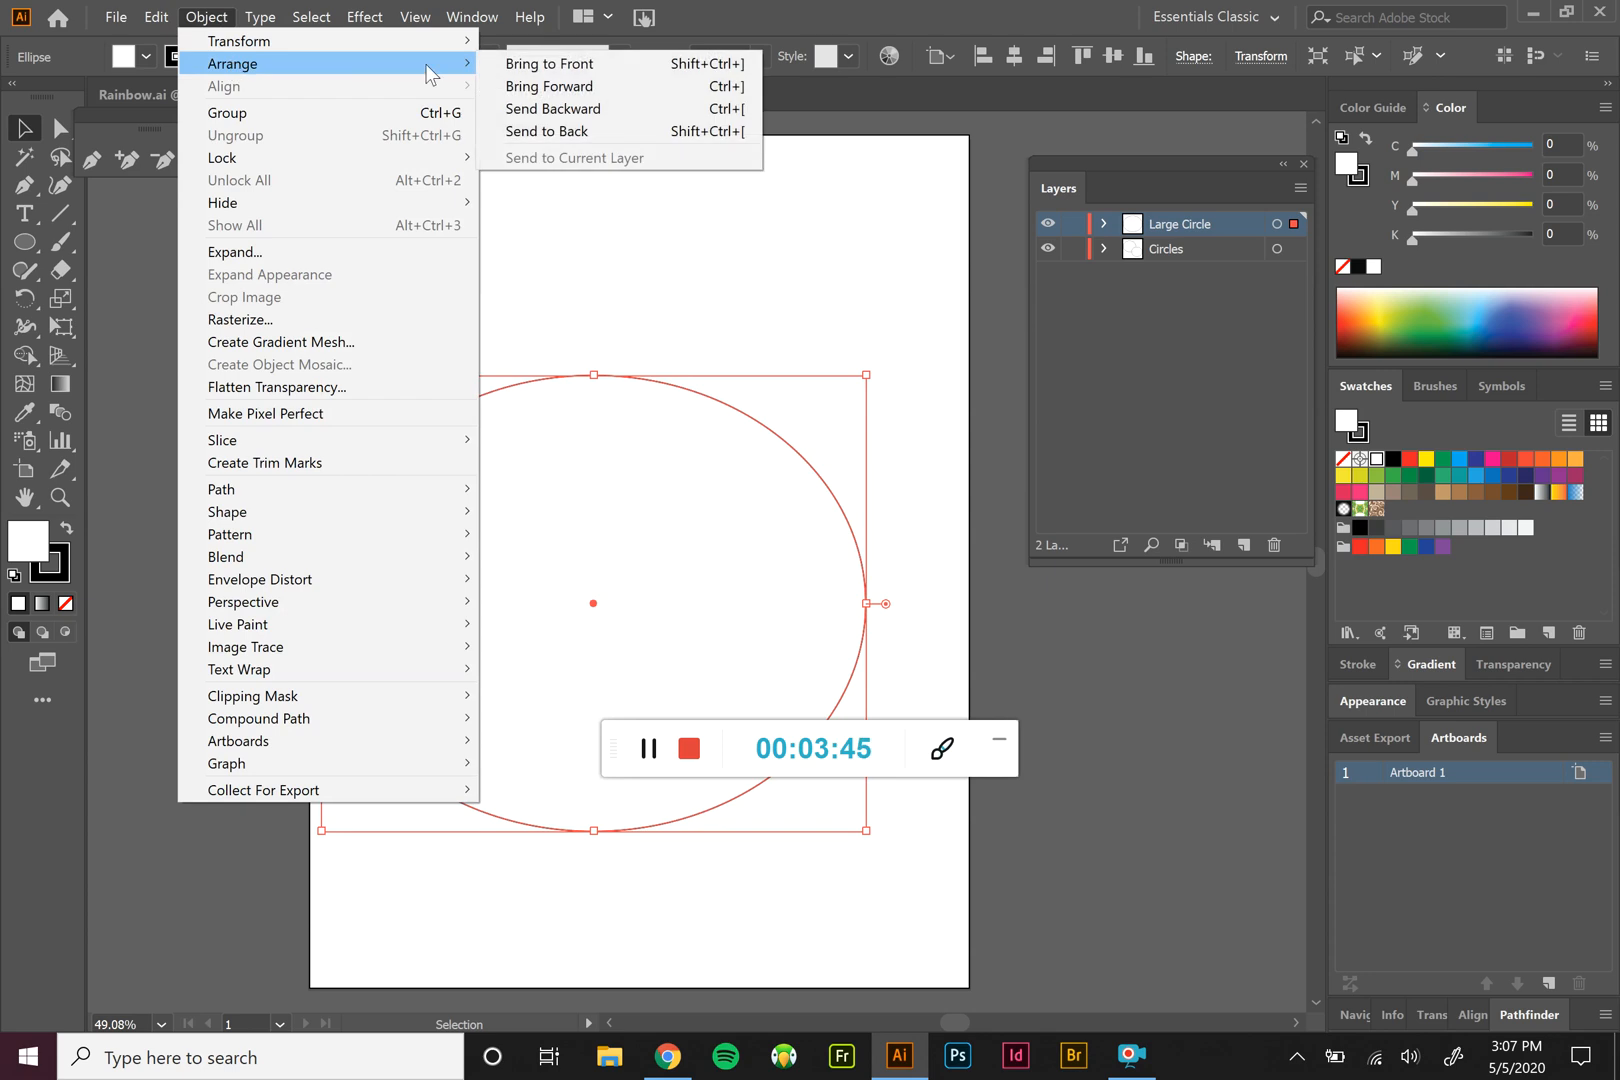
pyautogui.click(606, 130)
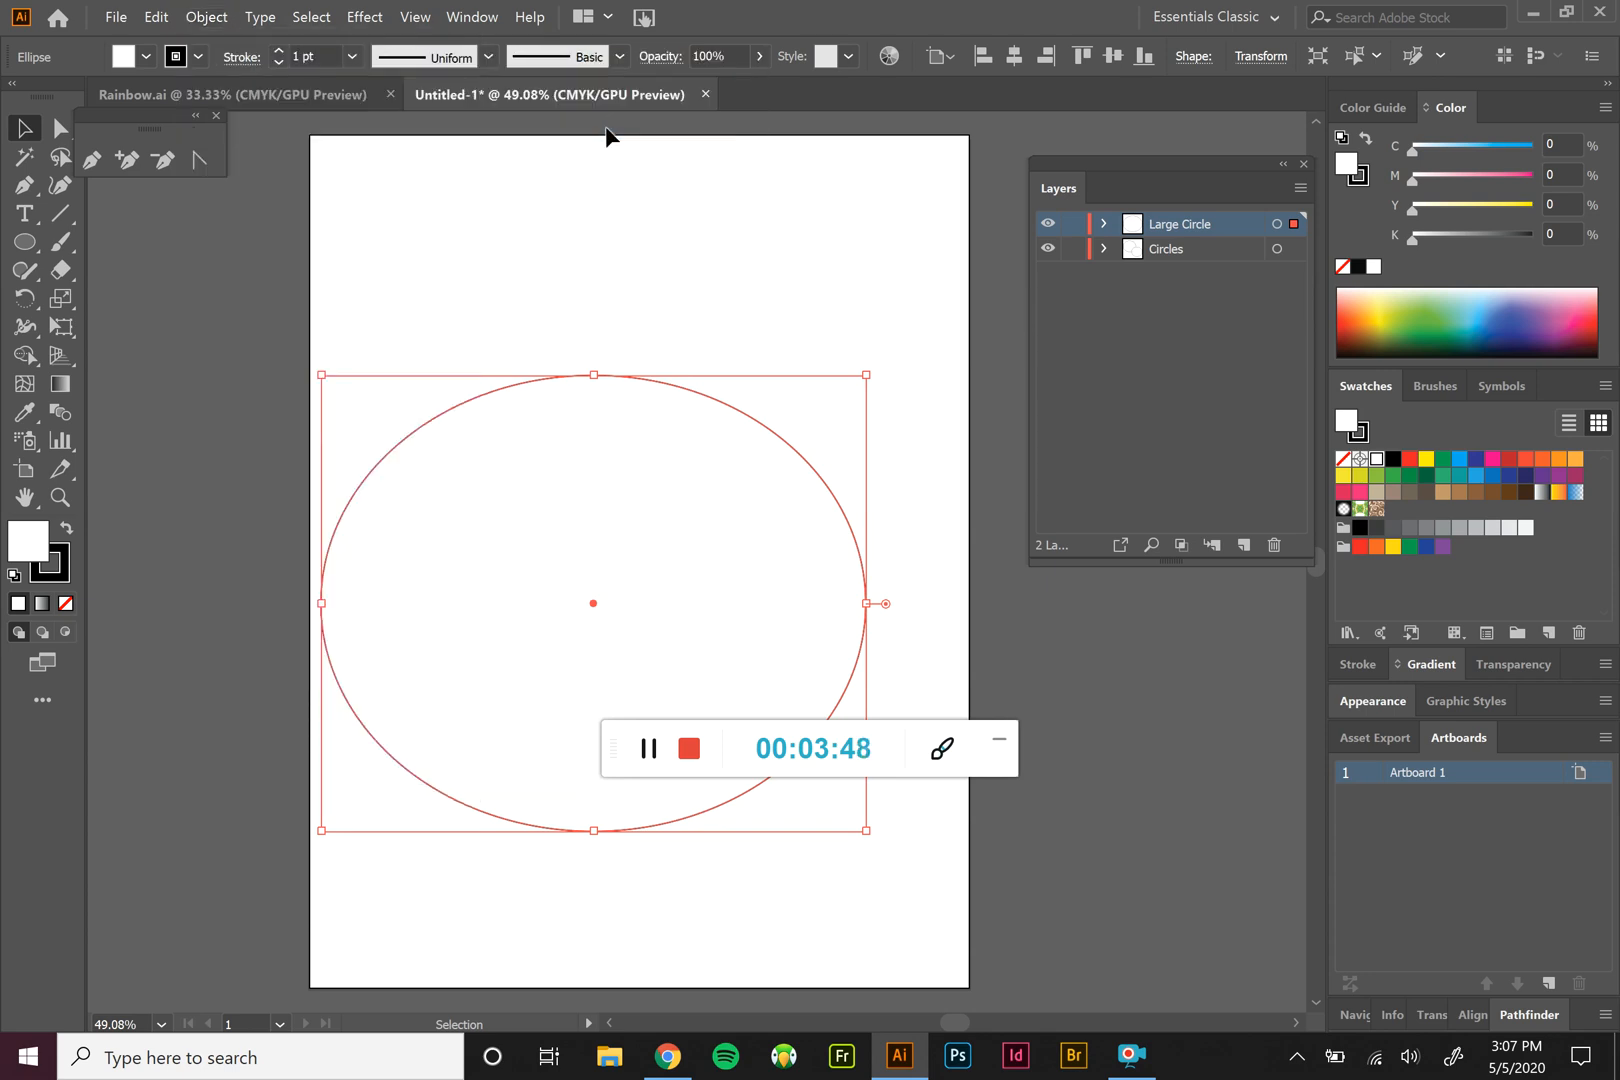
pyautogui.moveTo(1174, 225); pyautogui.dragTo(1193, 254)
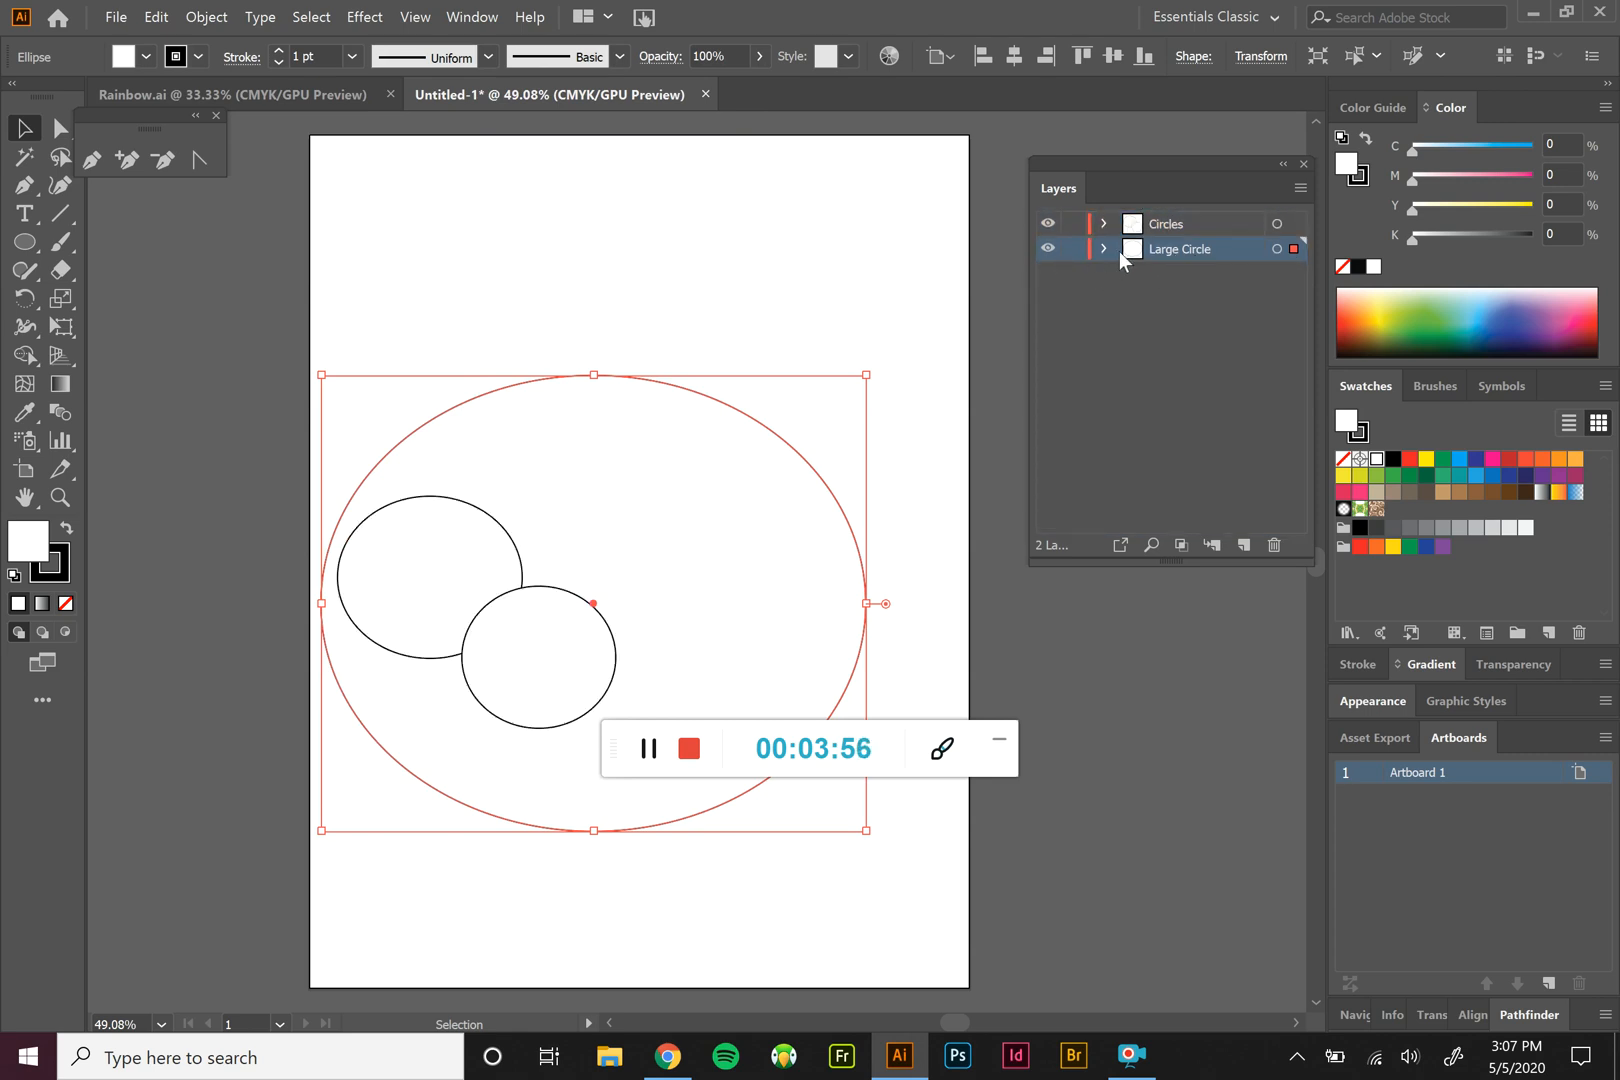
# Step: Nest the Circles layer inside the Large Circle layer and undo the nesting
pyautogui.click(1180, 223)
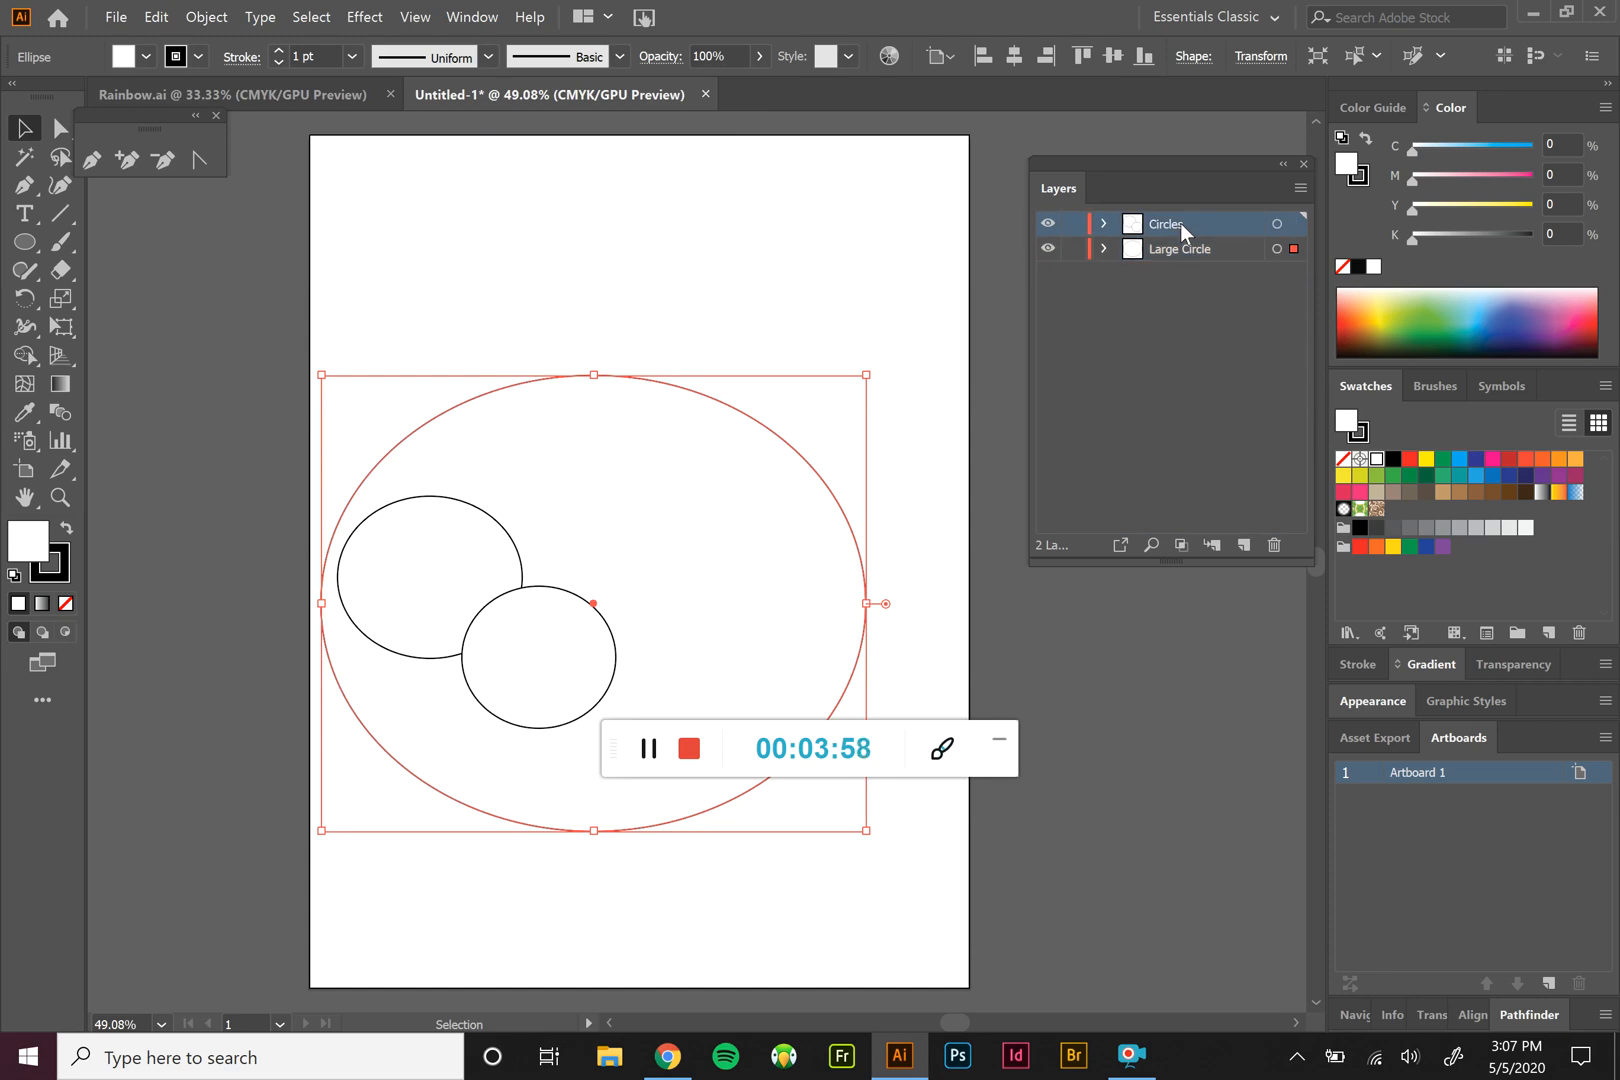
pyautogui.moveTo(1180, 227); pyautogui.dragTo(1143, 251)
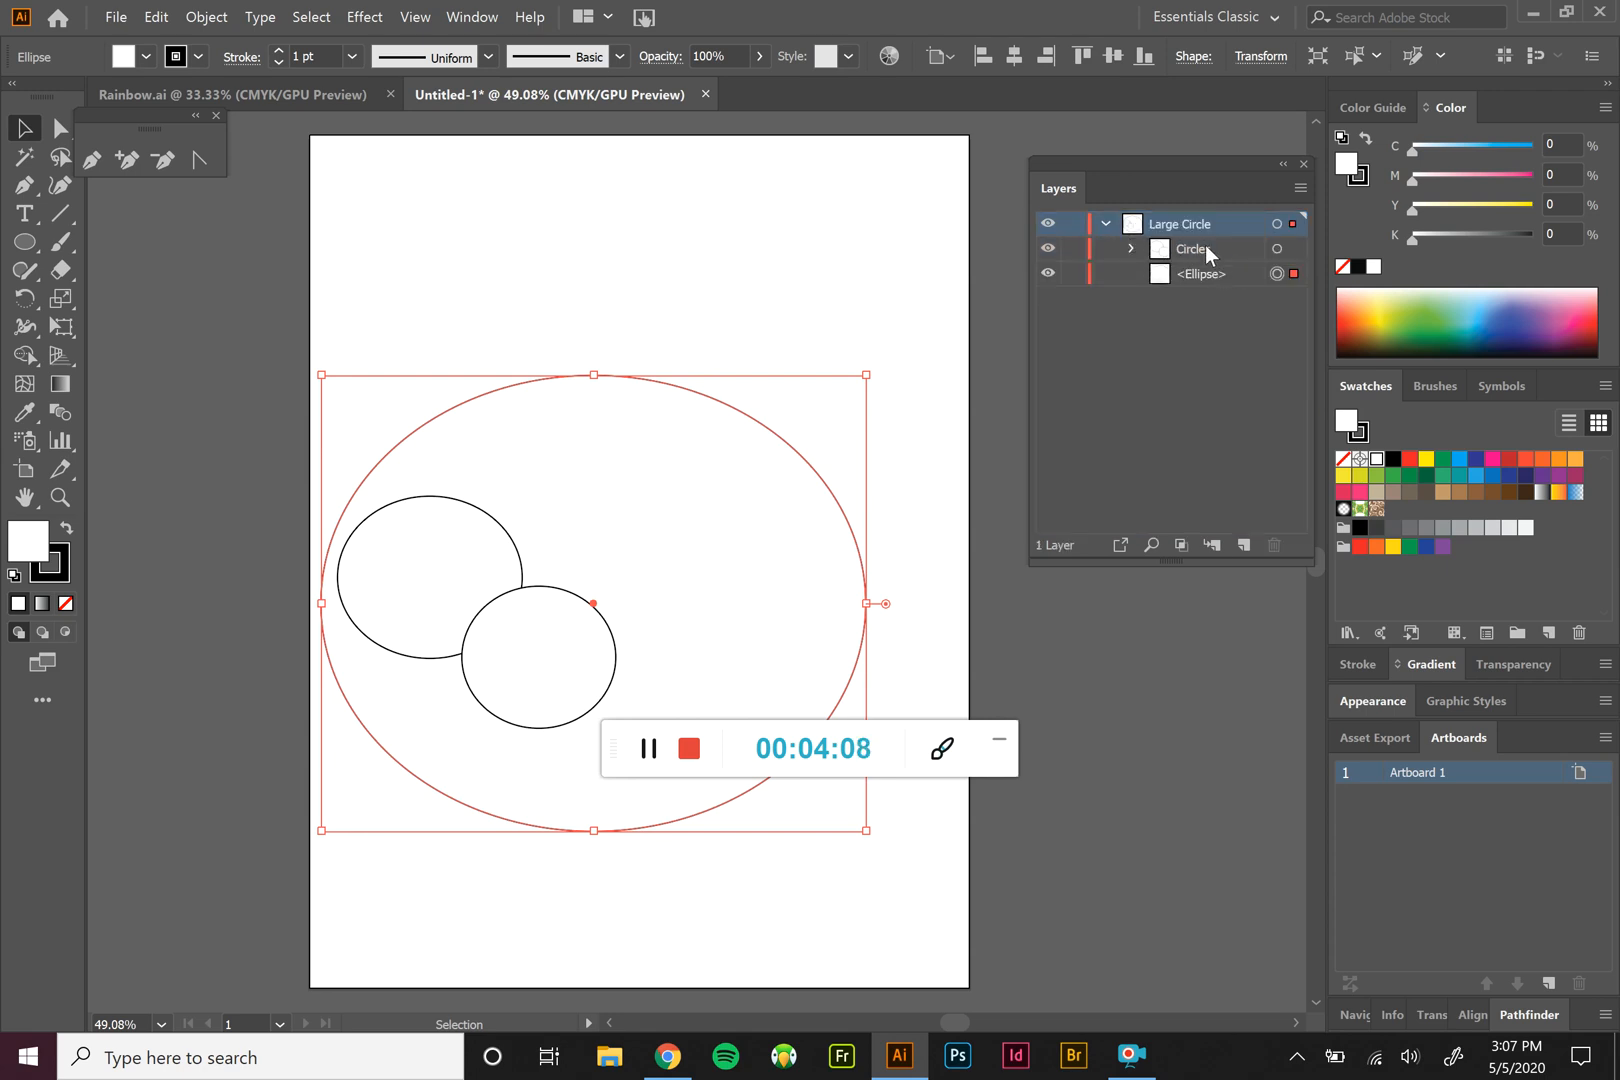
pyautogui.click(1106, 223)
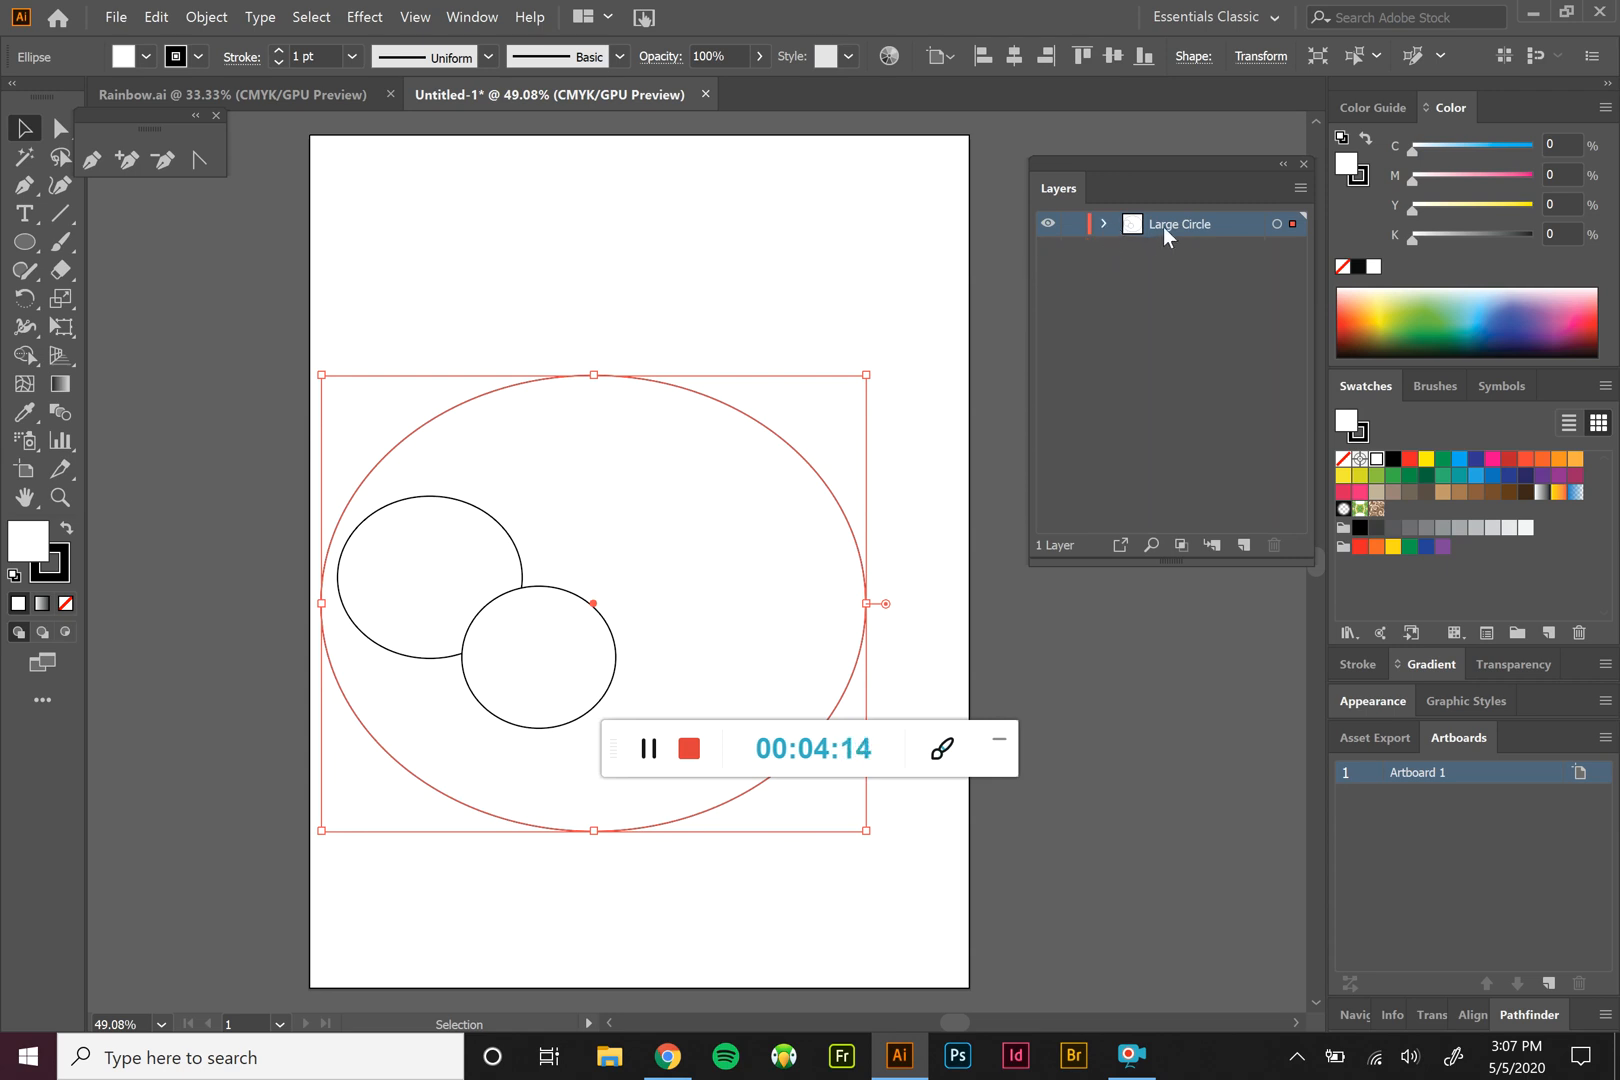
pyautogui.click(1105, 224)
pyautogui.hotkey('ctrl', 'z')
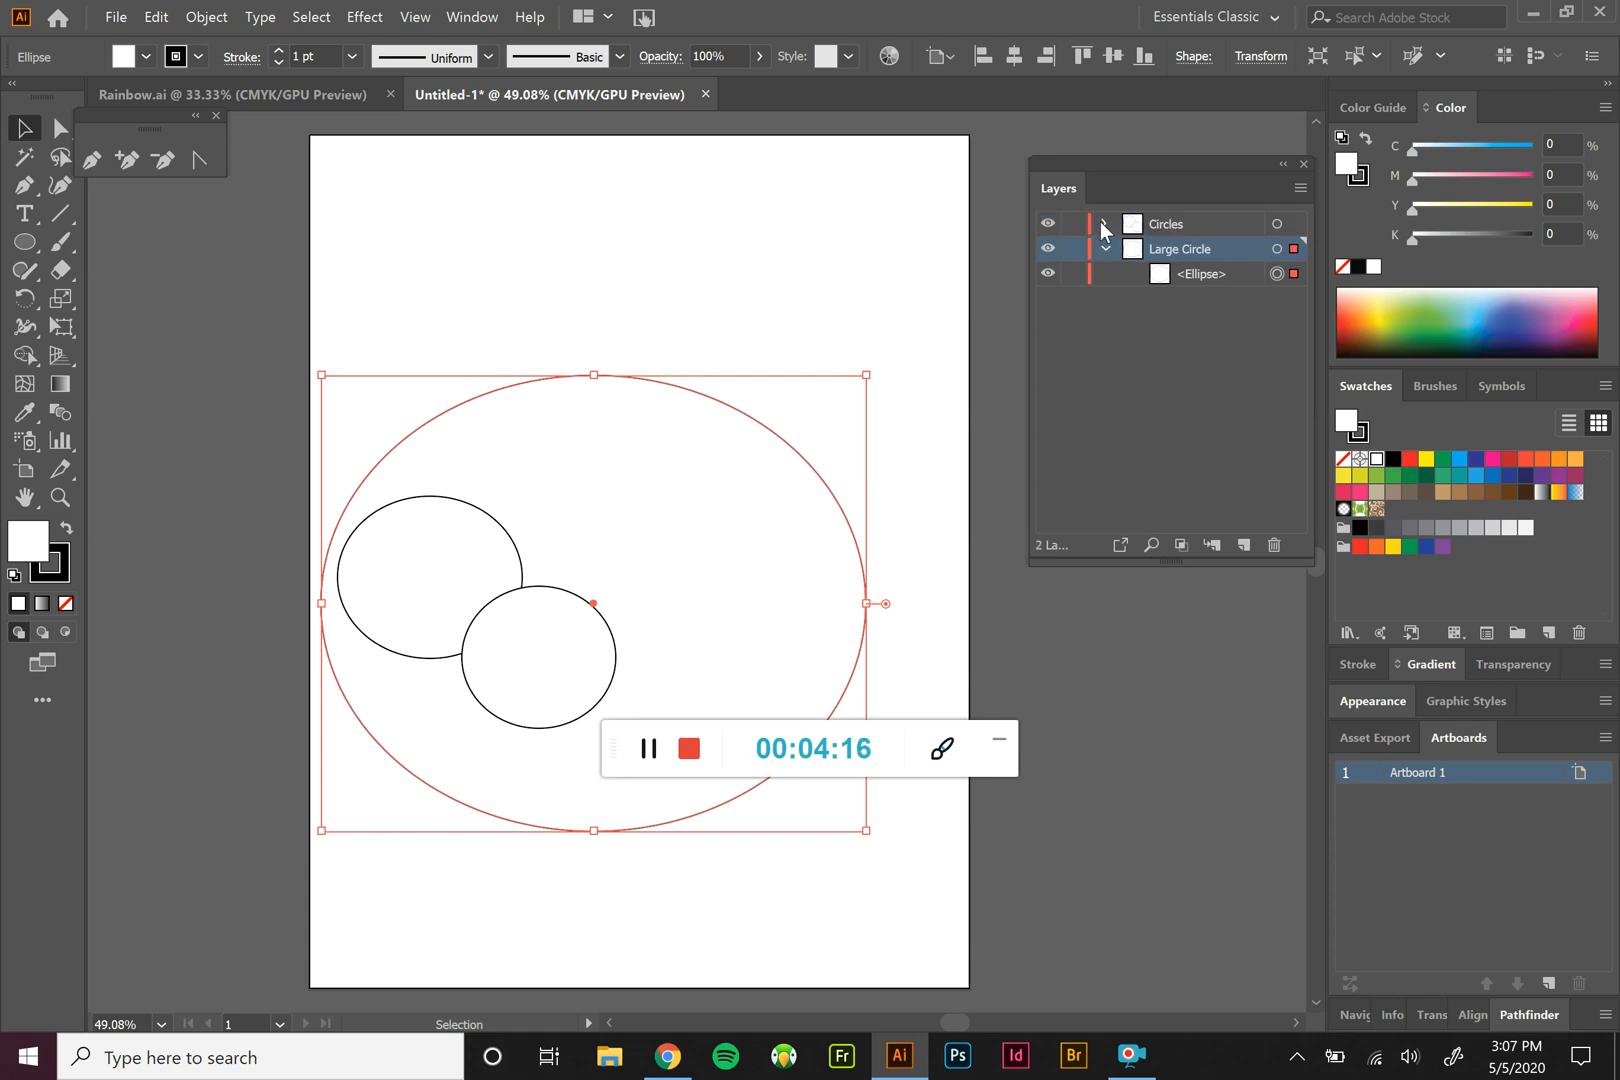
# Step: Move the Circles layer beneath Large Circle, and add a new layer placed between the two
pyautogui.click(1105, 248)
pyautogui.moveTo(1167, 225); pyautogui.dragTo(1219, 254)
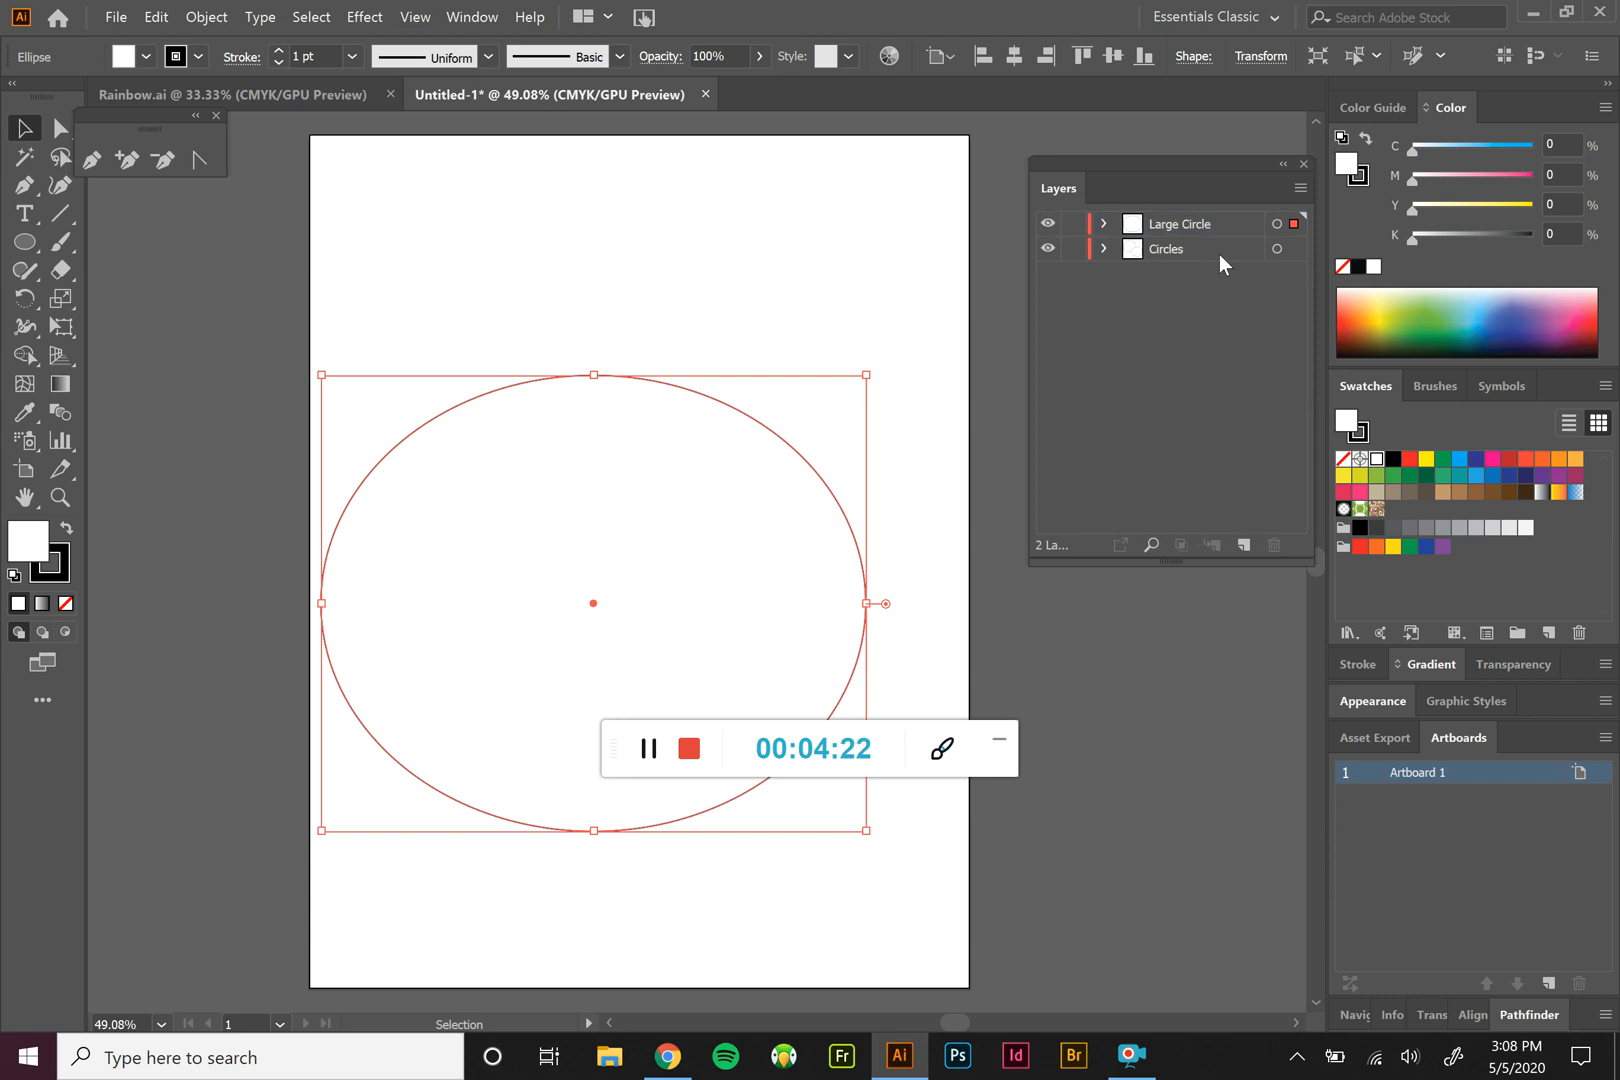
pyautogui.click(1245, 540)
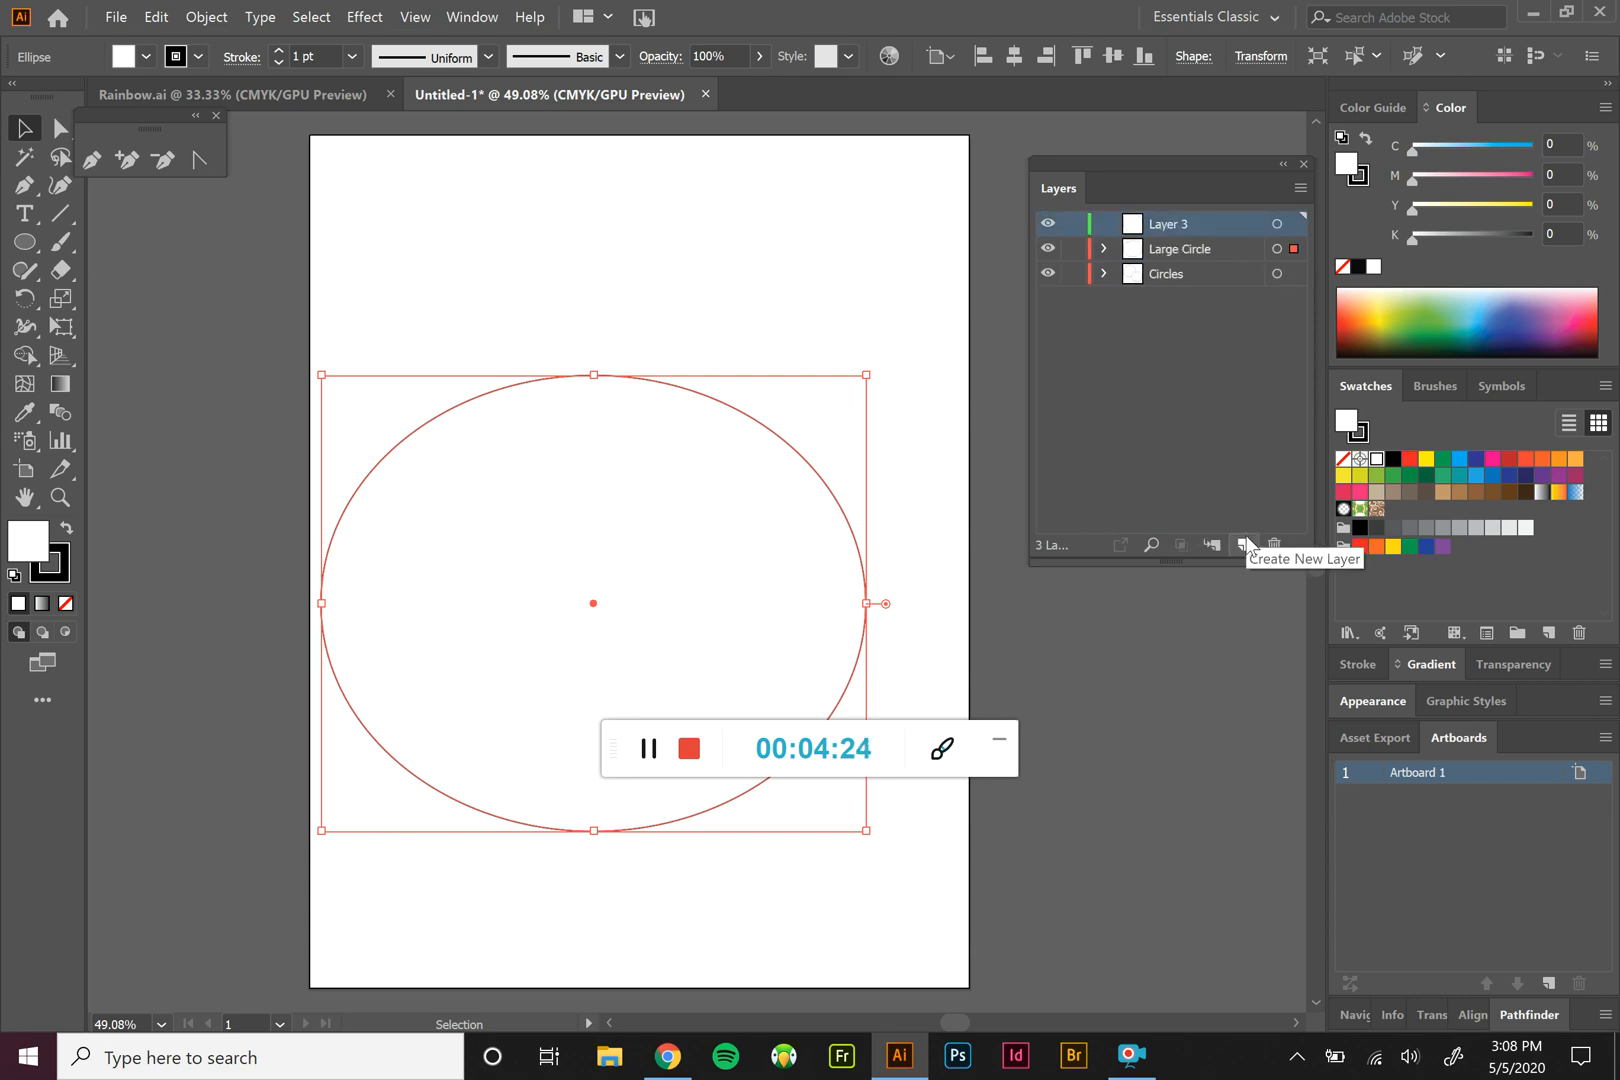
pyautogui.moveTo(1154, 227); pyautogui.dragTo(1195, 262)
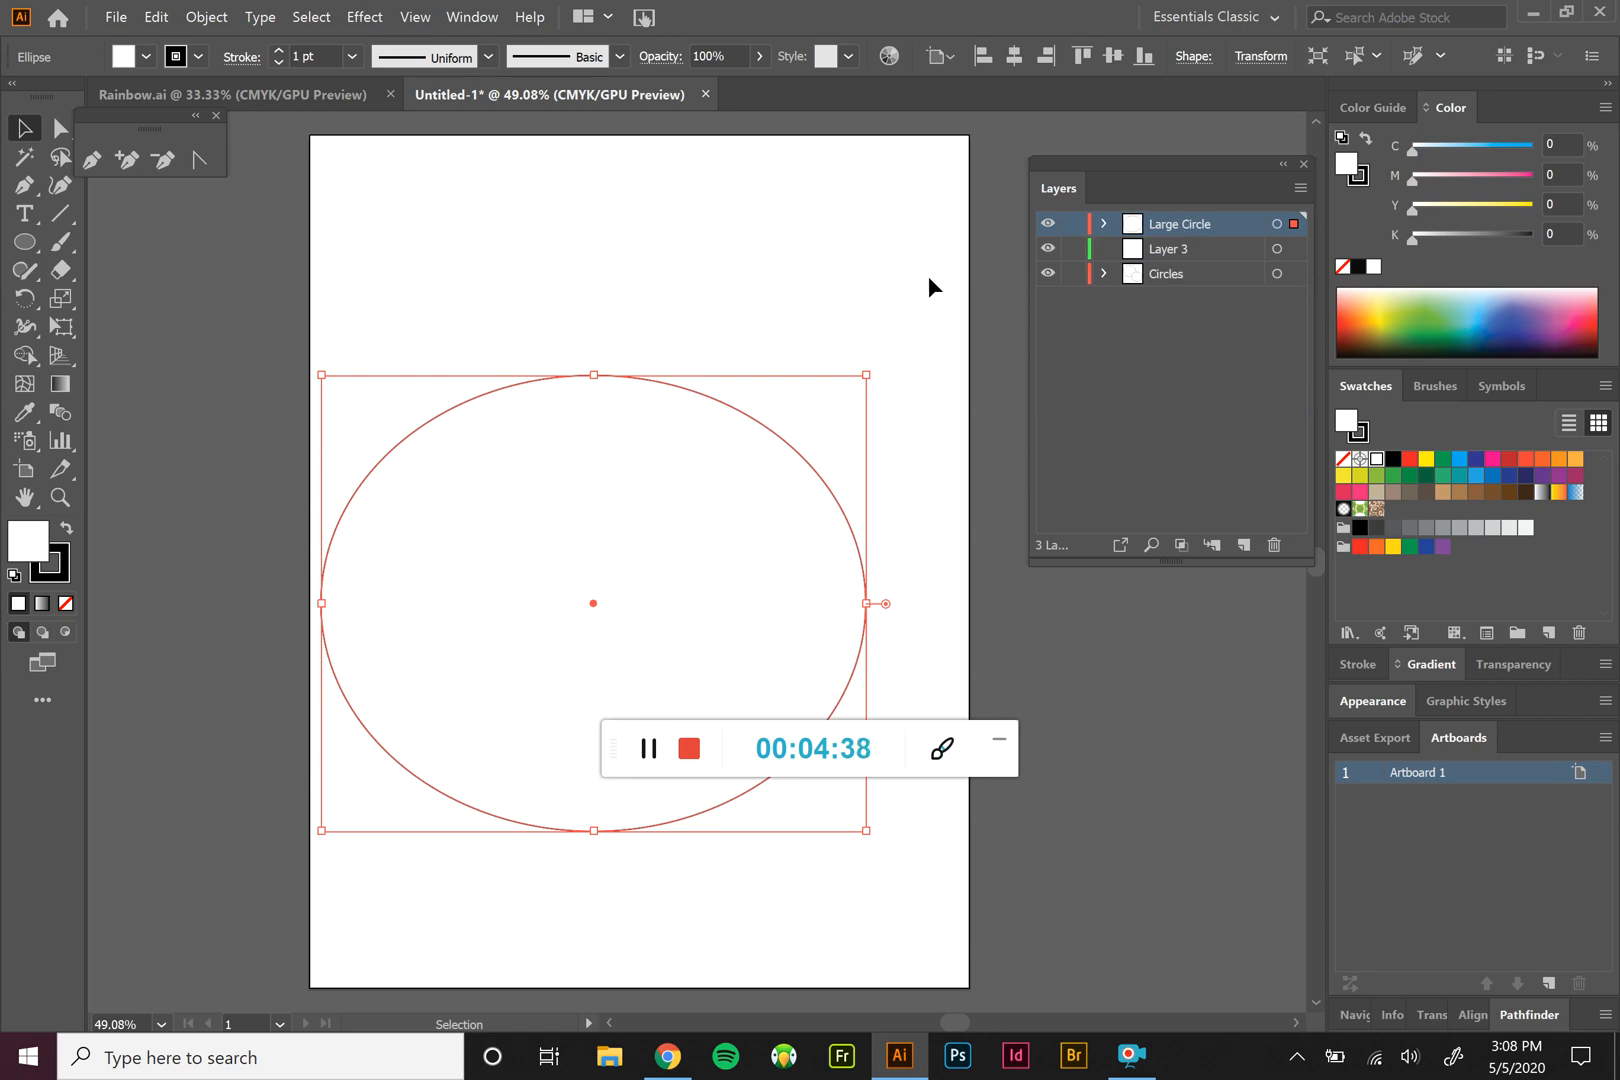
# Step: Switch to the Rainbow.ai document, select the artwork on Layer 1 and rename that layer as Grass
pyautogui.click(297, 101)
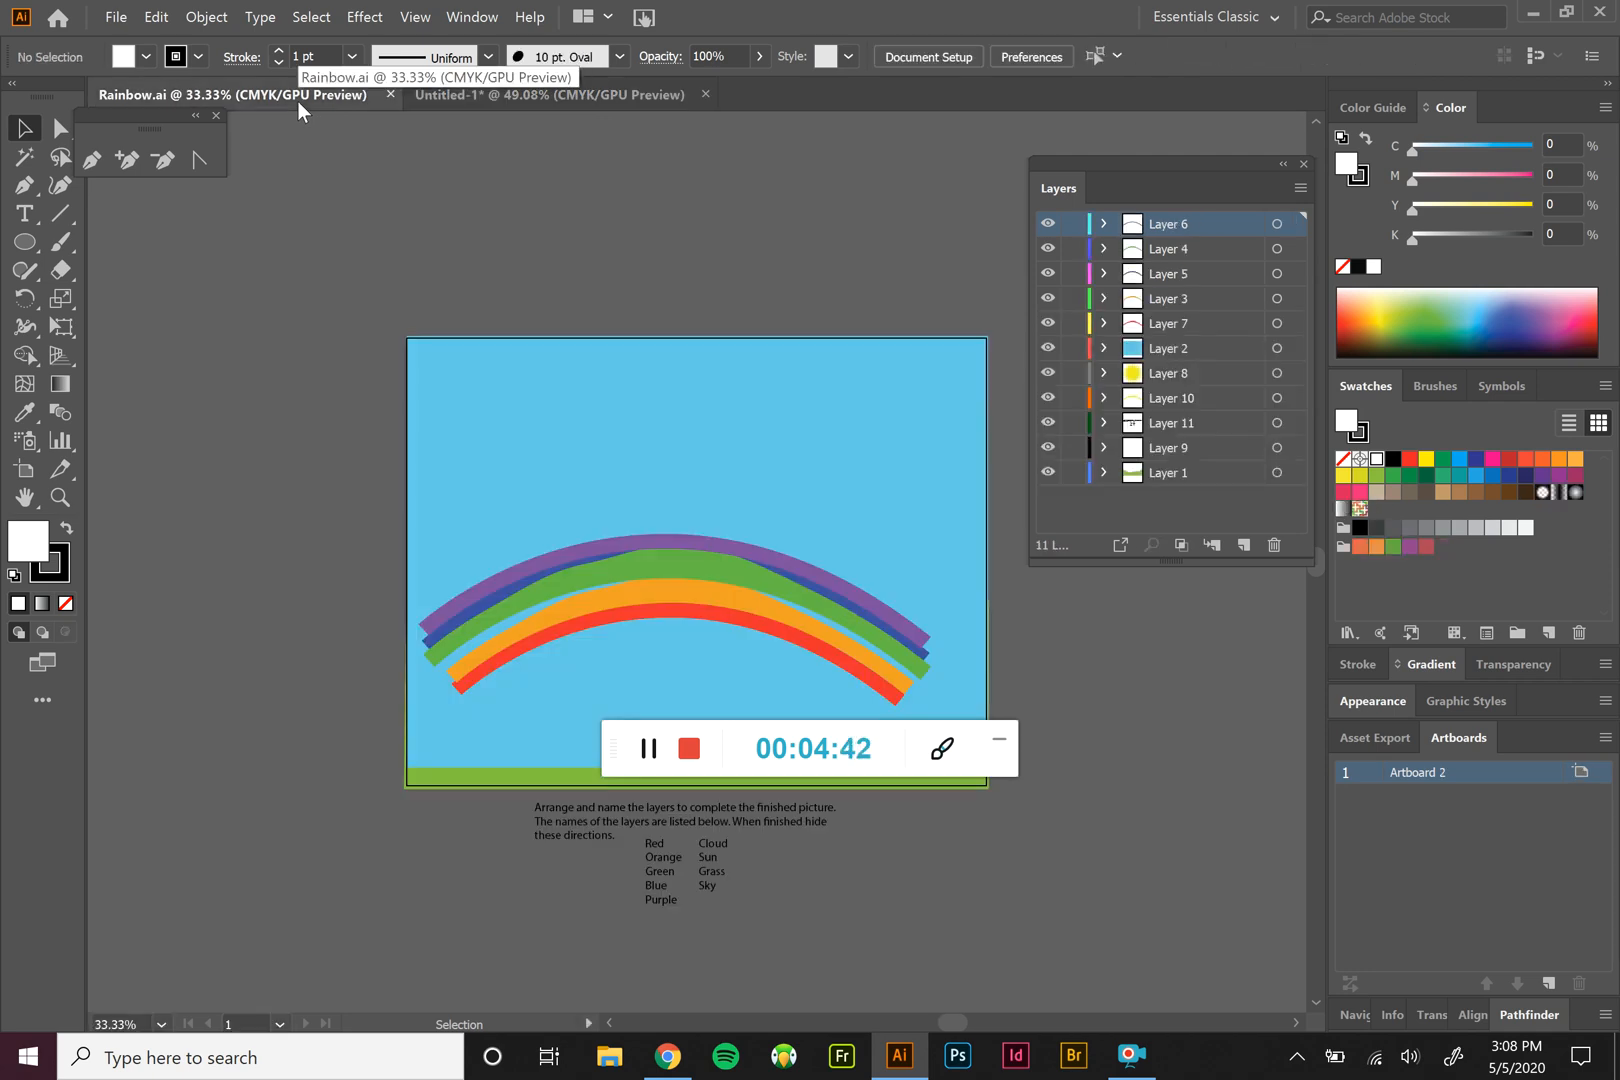
pyautogui.scroll(-5, 278, 255)
pyautogui.scroll(5, 278, 262)
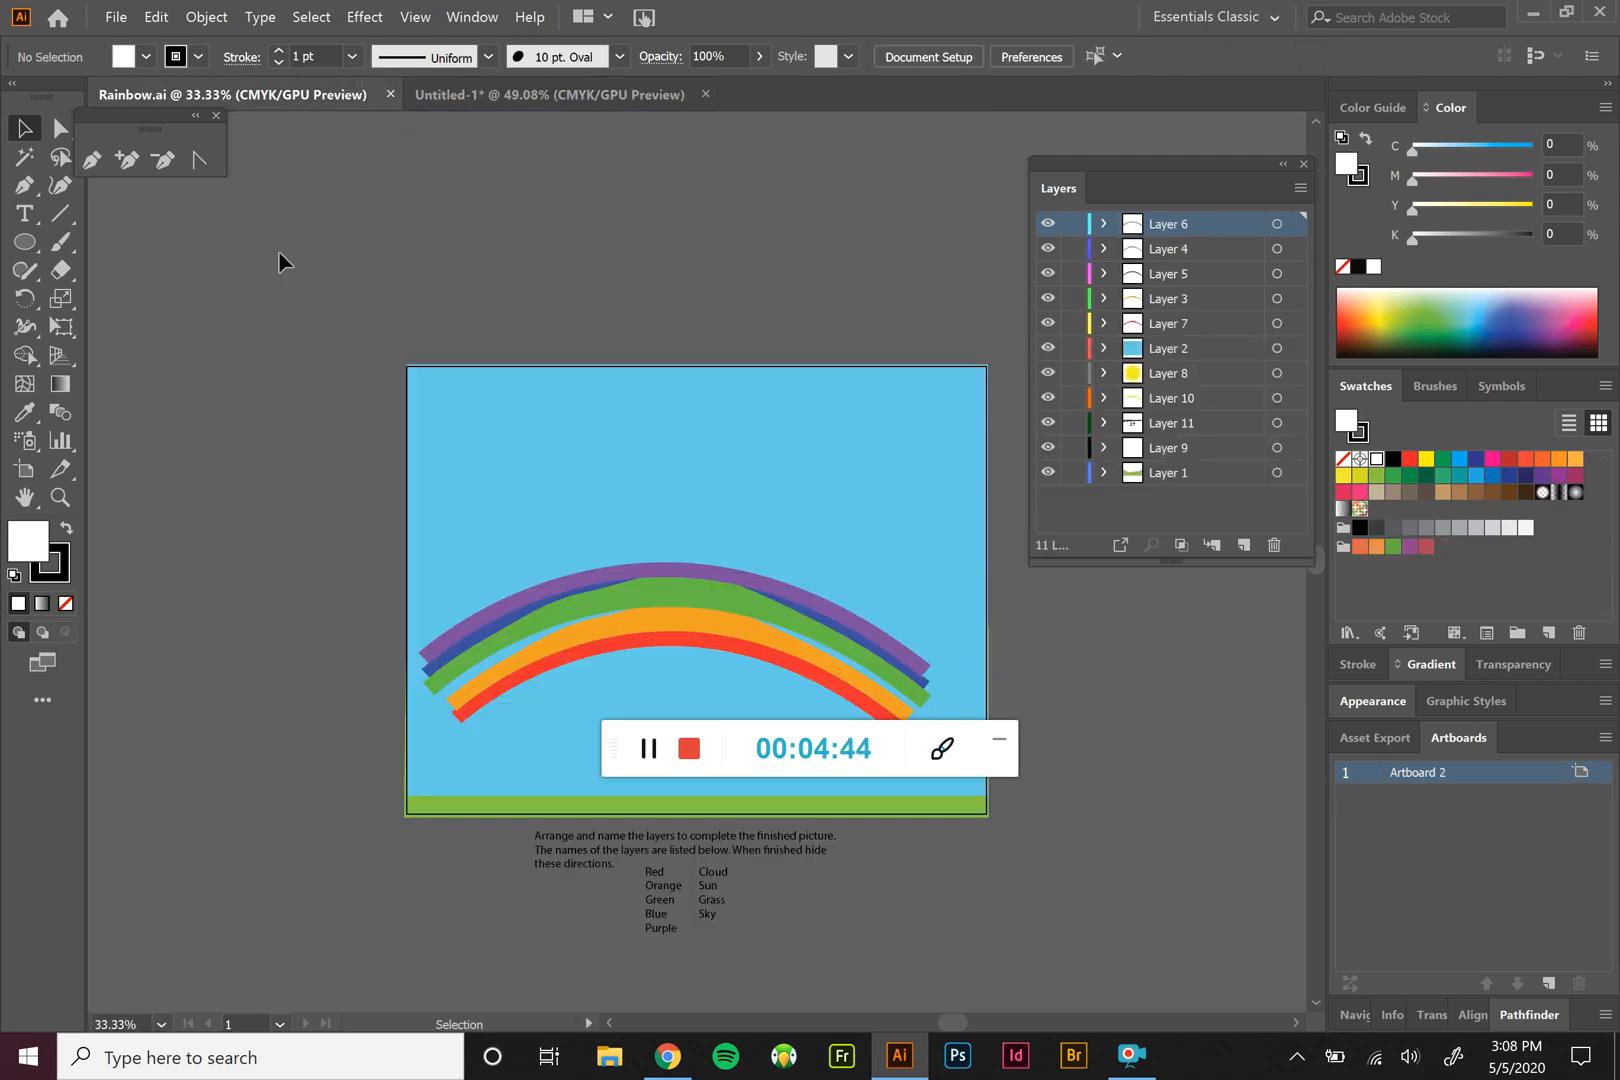
pyautogui.scroll(-3, 281, 262)
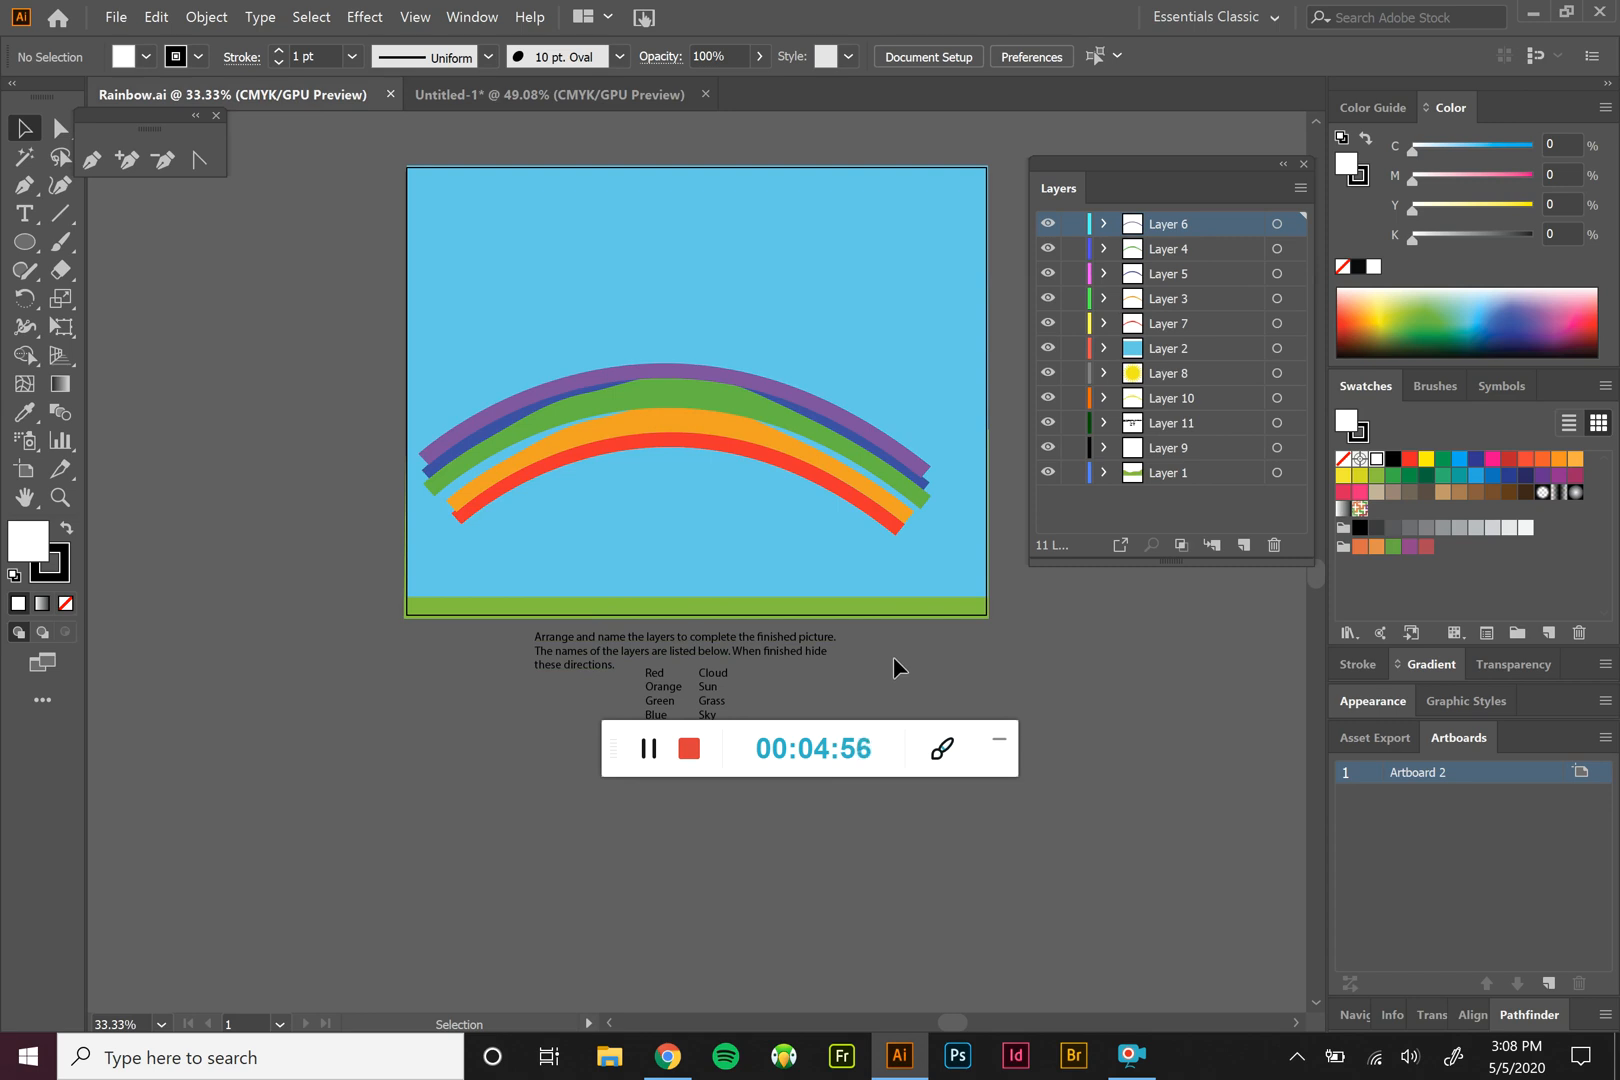
pyautogui.click(1275, 474)
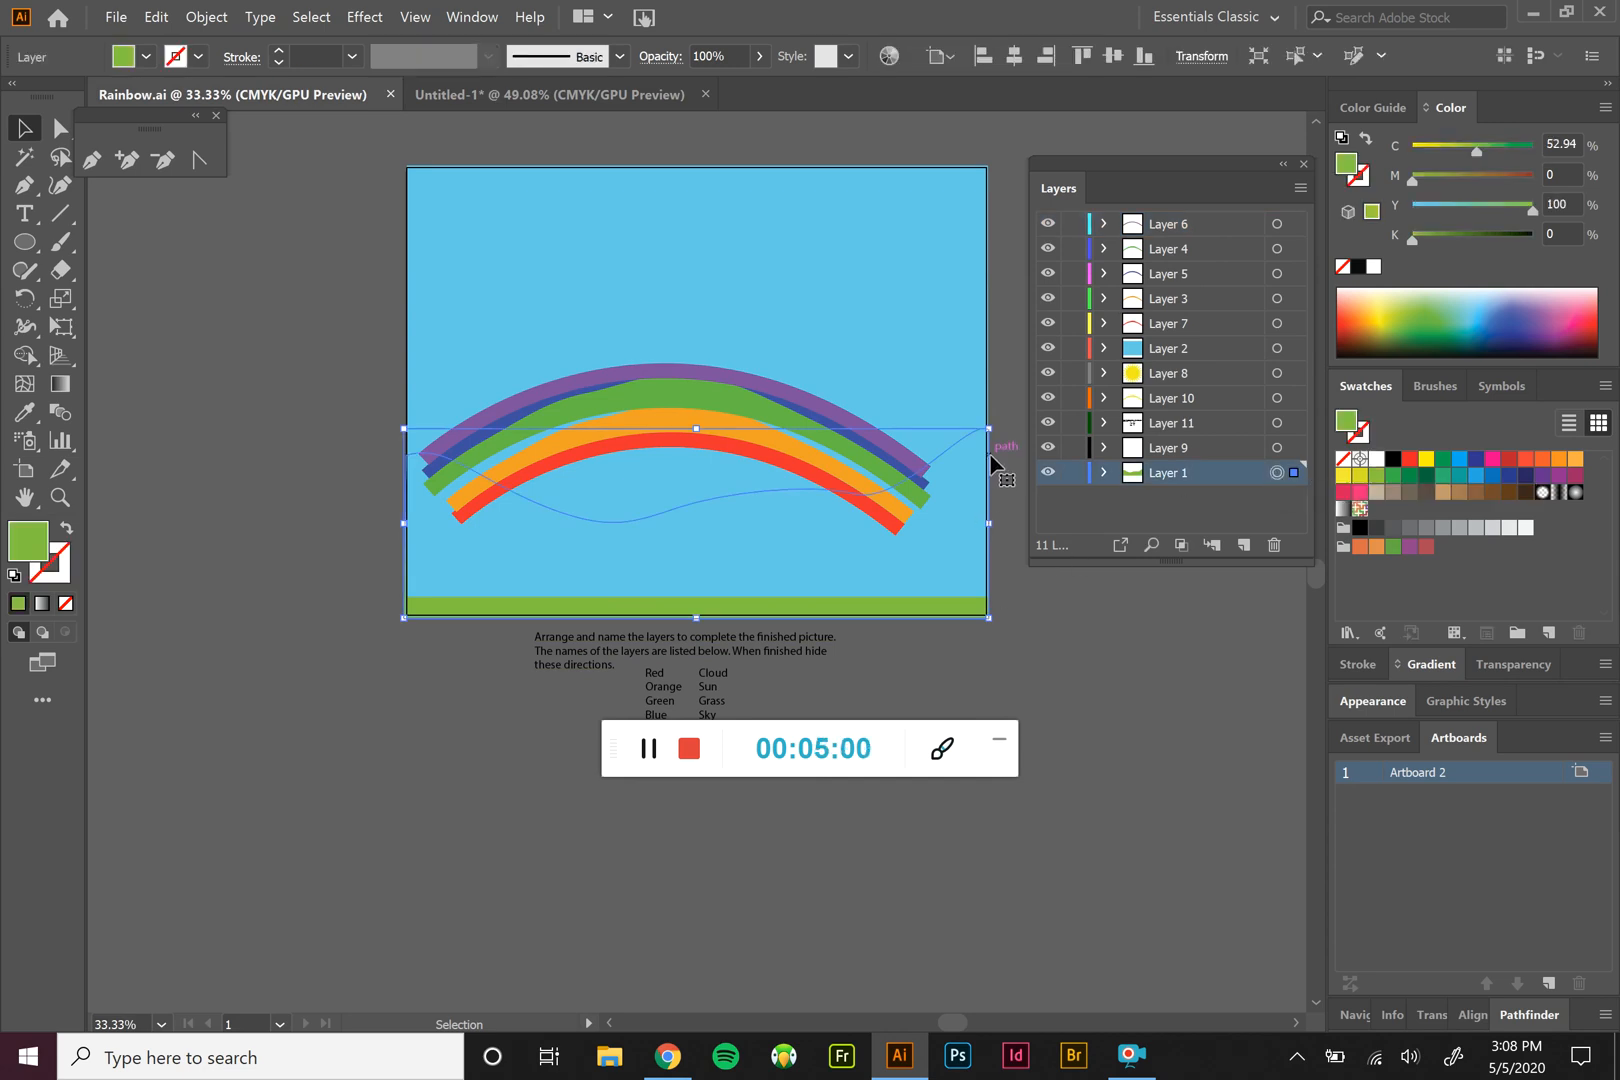
pyautogui.doubleClick(1170, 471)
pyautogui.write('Grass')
pyautogui.press('Return')
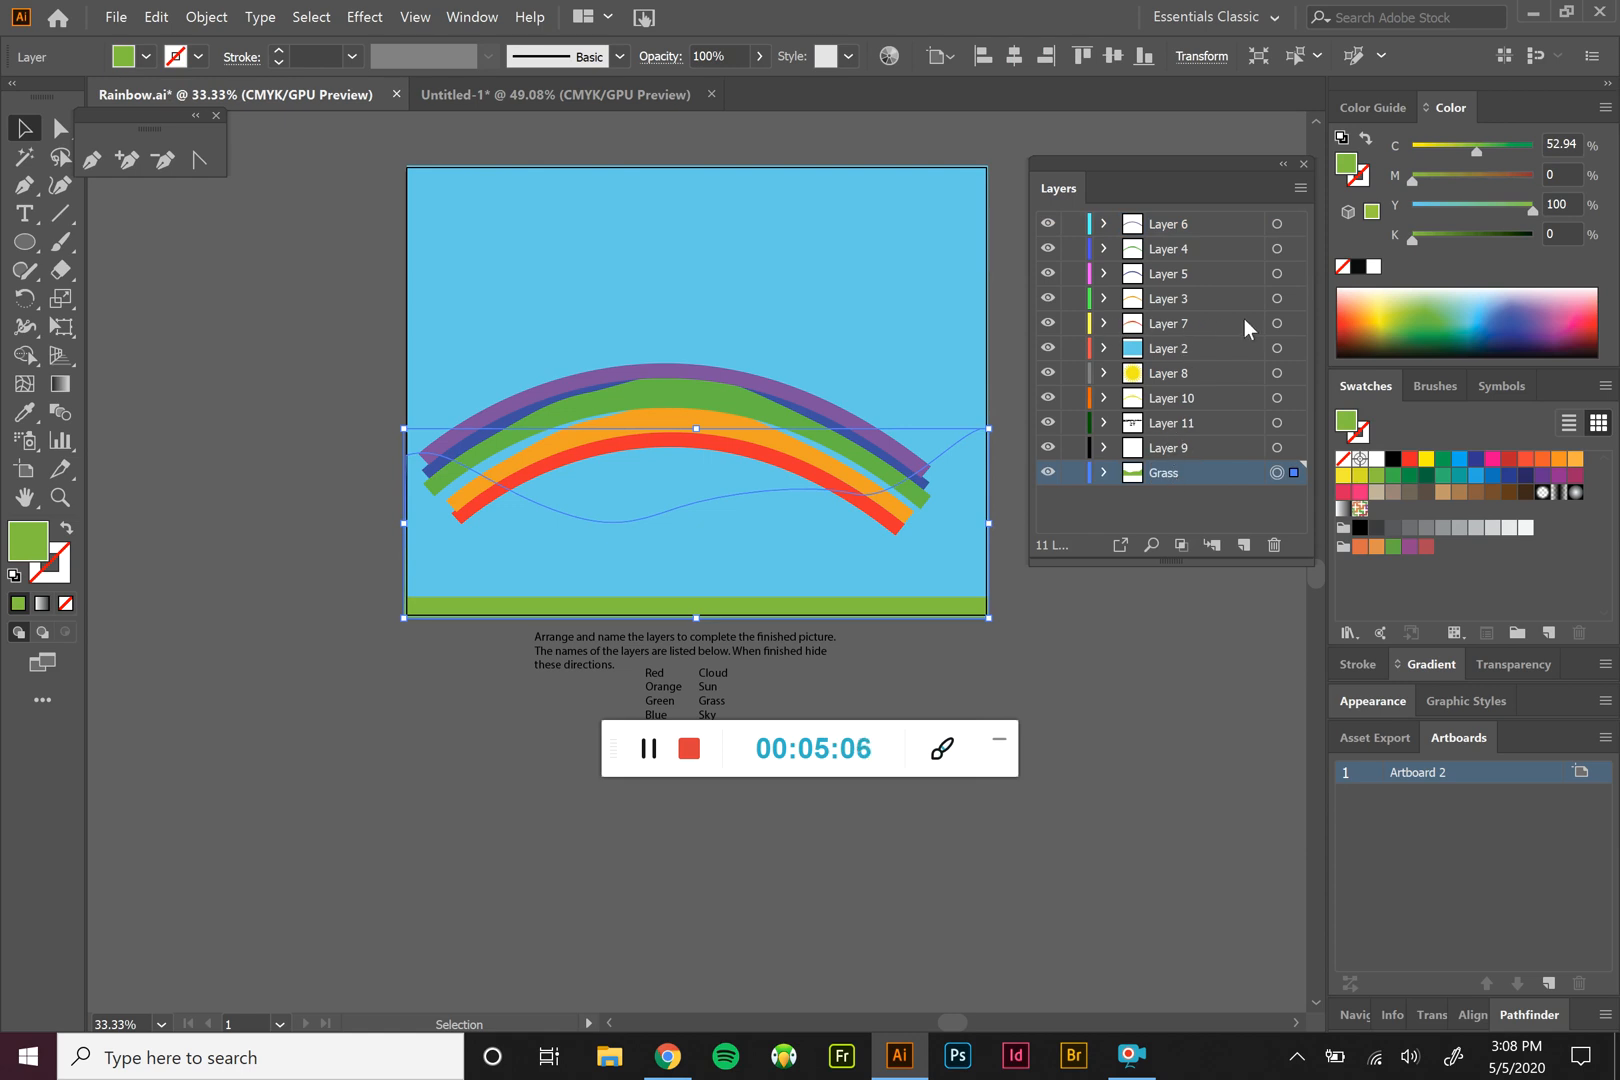
# Step: Select the artwork of the red rainbow band on Layer 7 and rename that layer as Red
pyautogui.click(1276, 323)
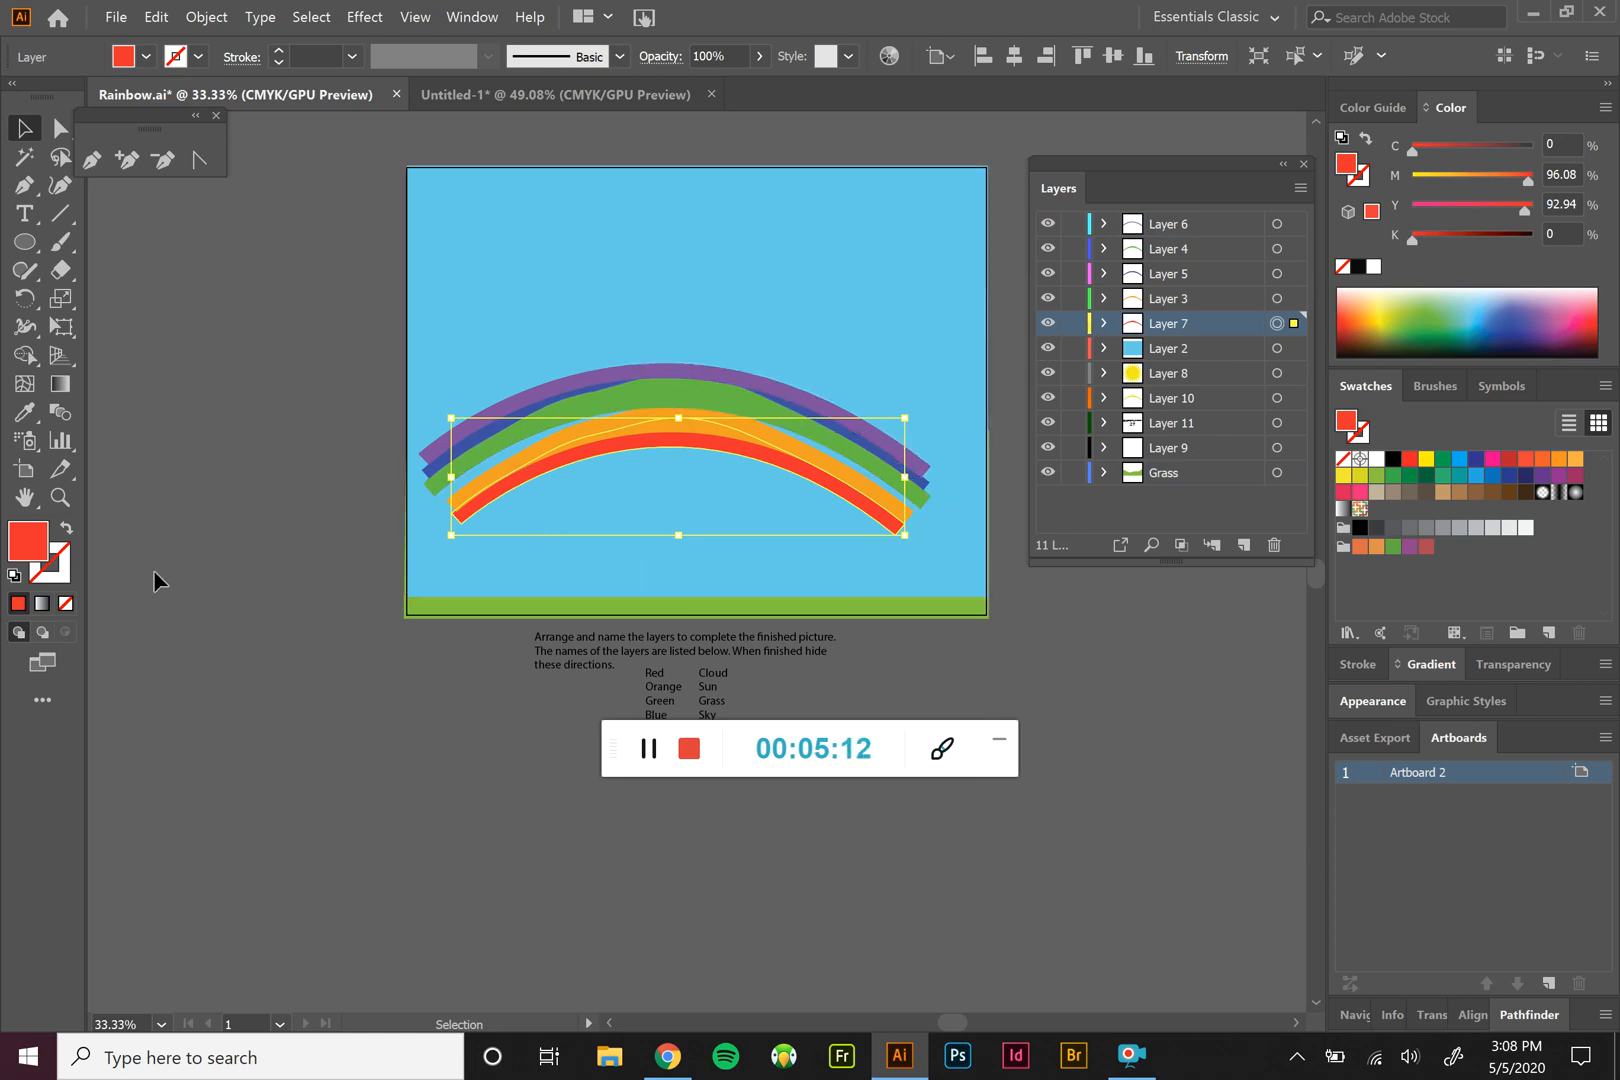
pyautogui.doubleClick(1166, 323)
pyautogui.write('Red')
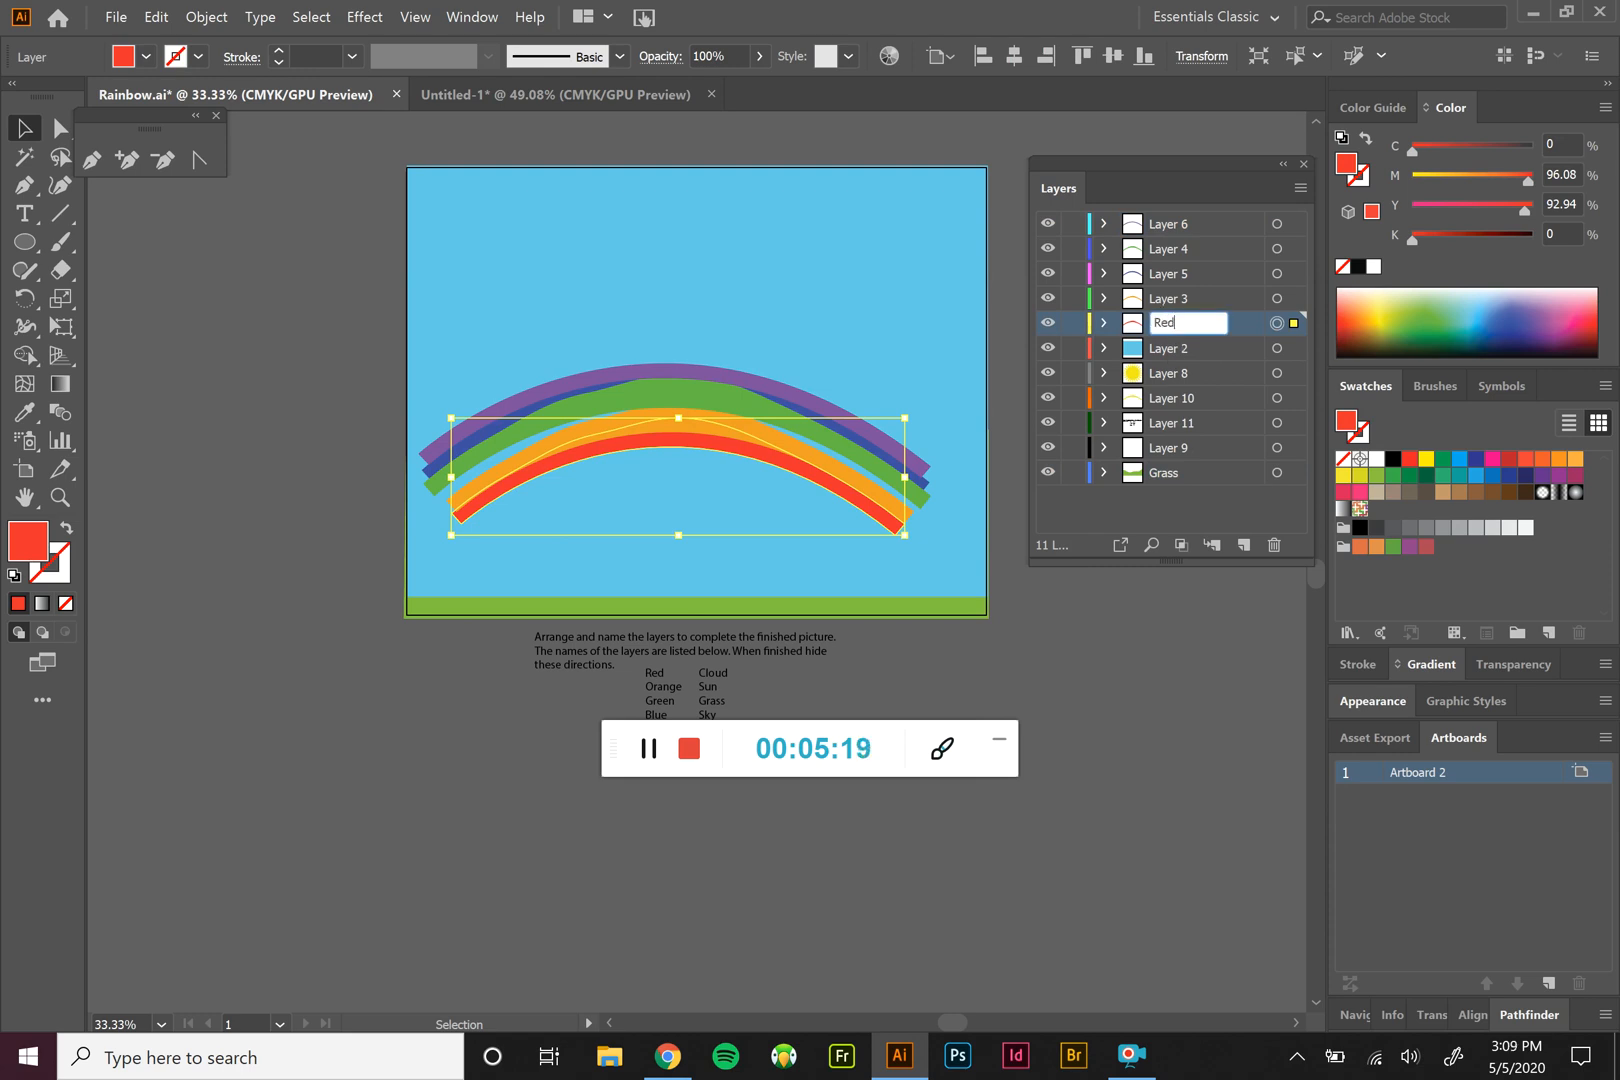
pyautogui.press('Return')
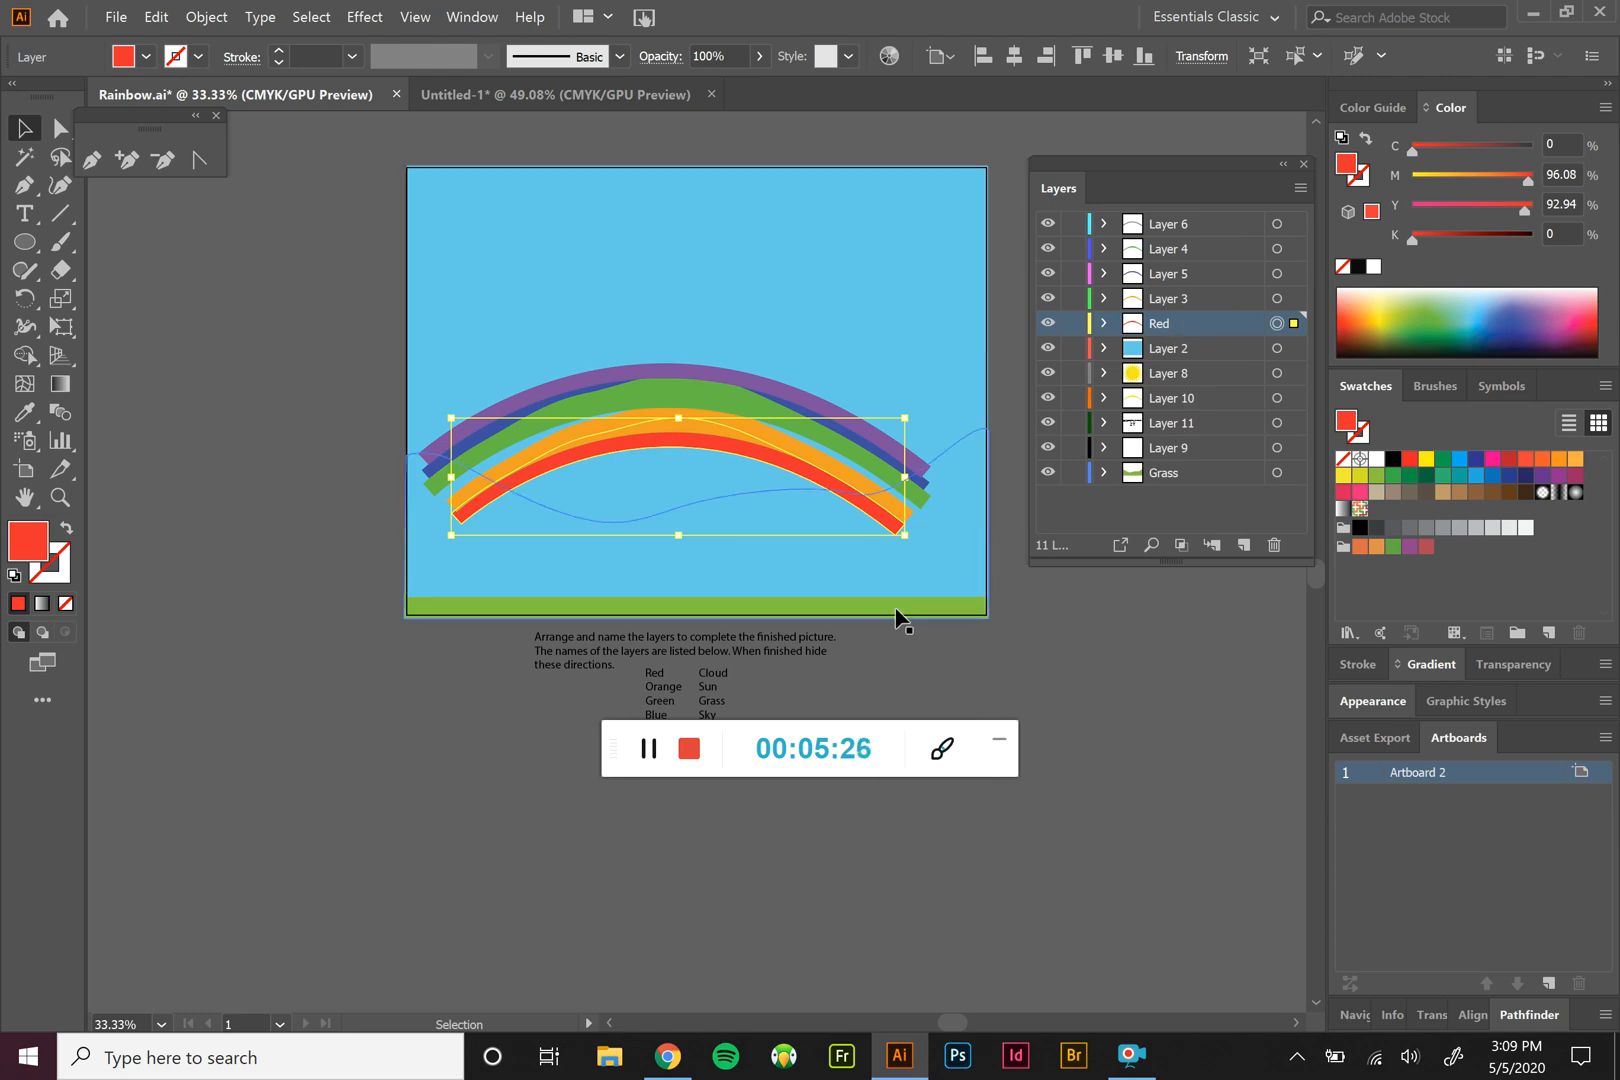
# Step: Move the Grass layer to the top of the layer stack and deselect the artwork
pyautogui.moveTo(1178, 475); pyautogui.dragTo(1168, 222)
pyautogui.click(1147, 726)
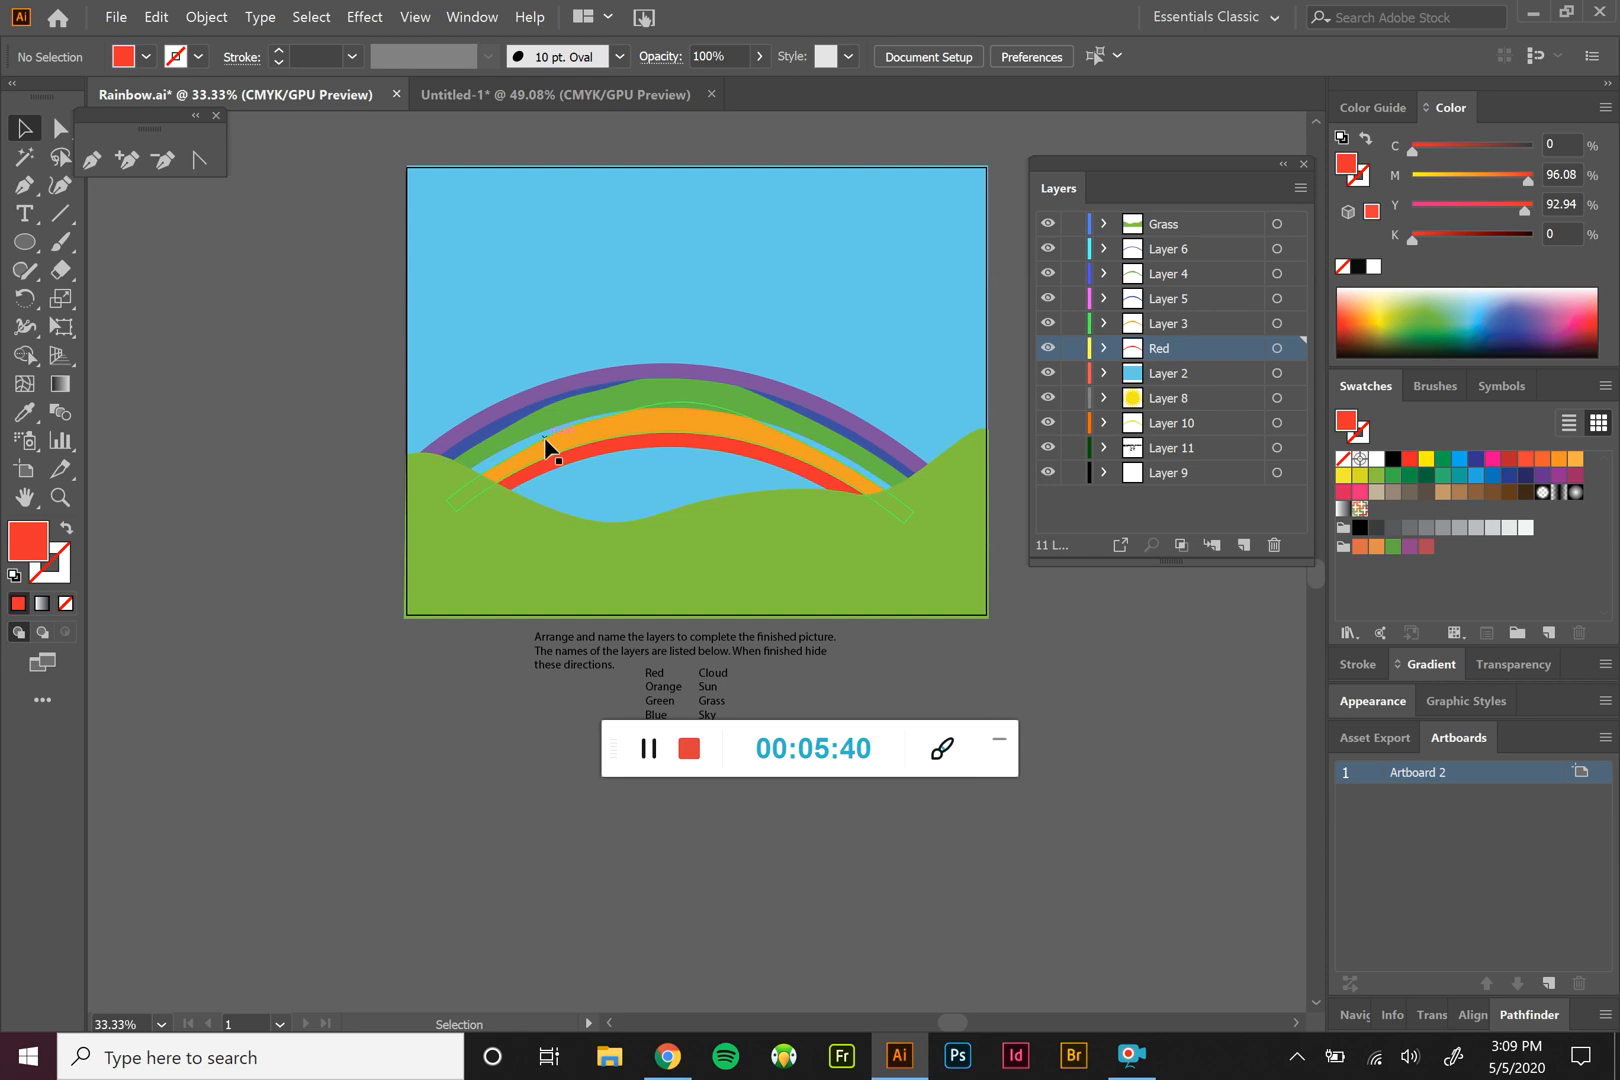
# Step: Identify the yellow band's artwork on Layer 10, move that layer directly above Layer 3, and deselect it
pyautogui.click(1201, 418)
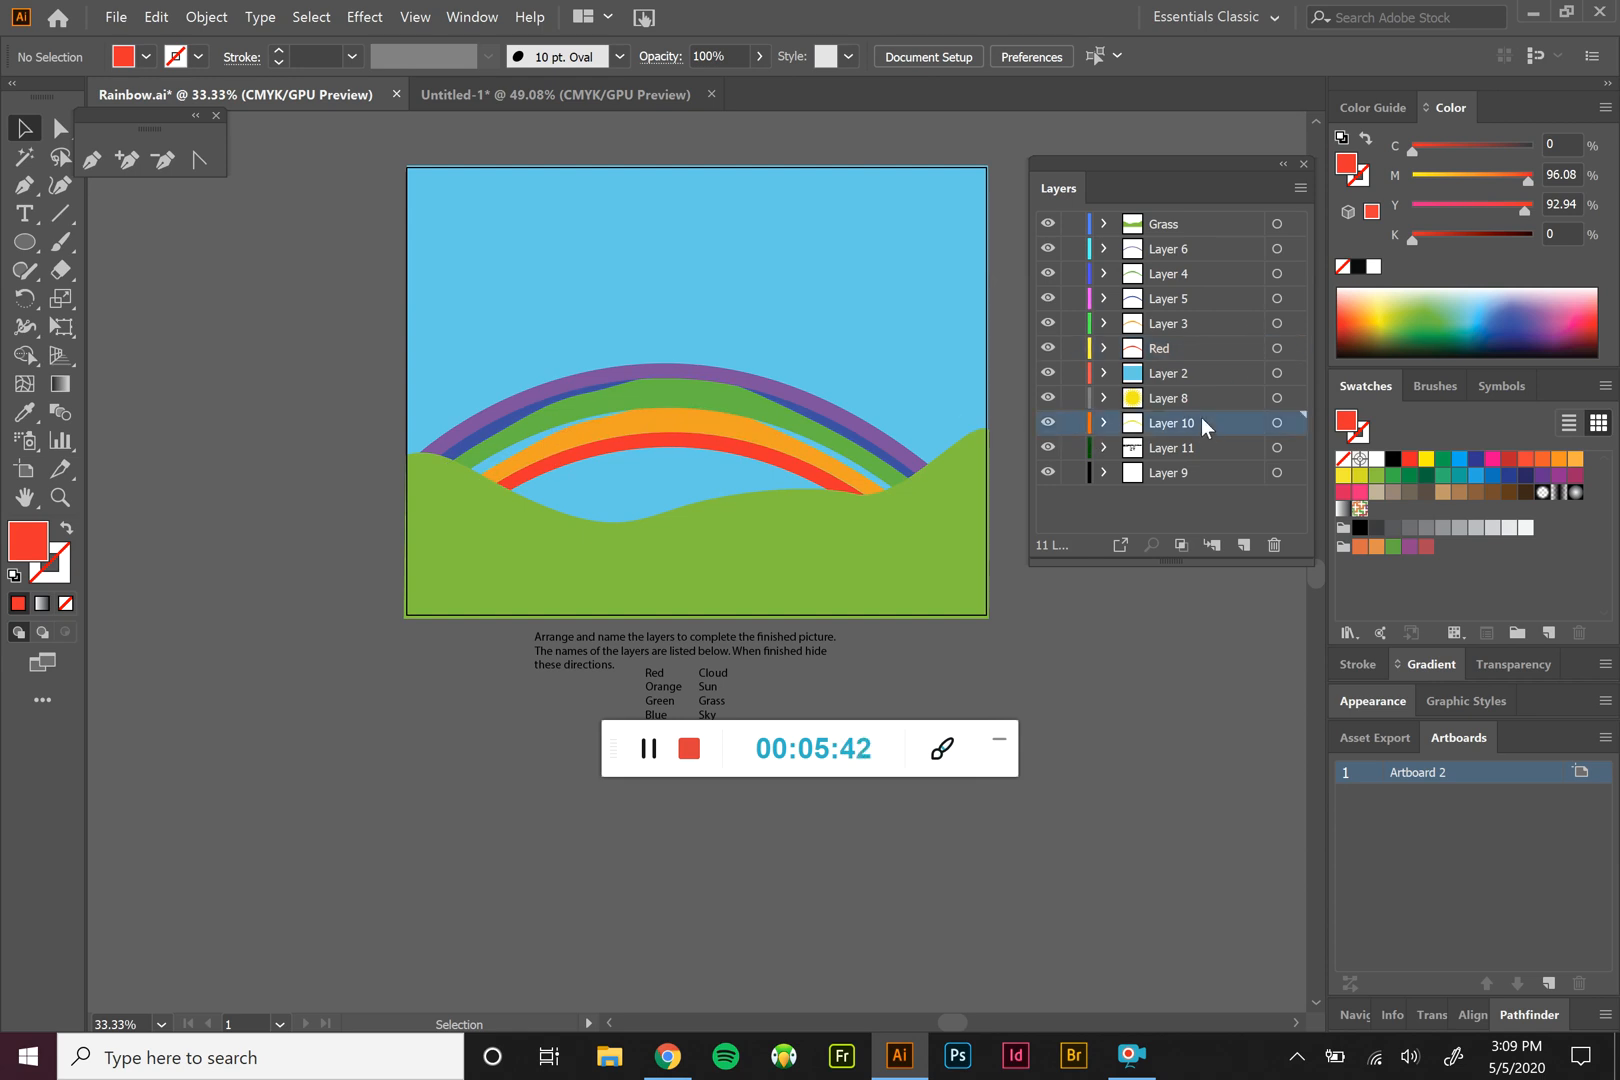
pyautogui.click(1277, 423)
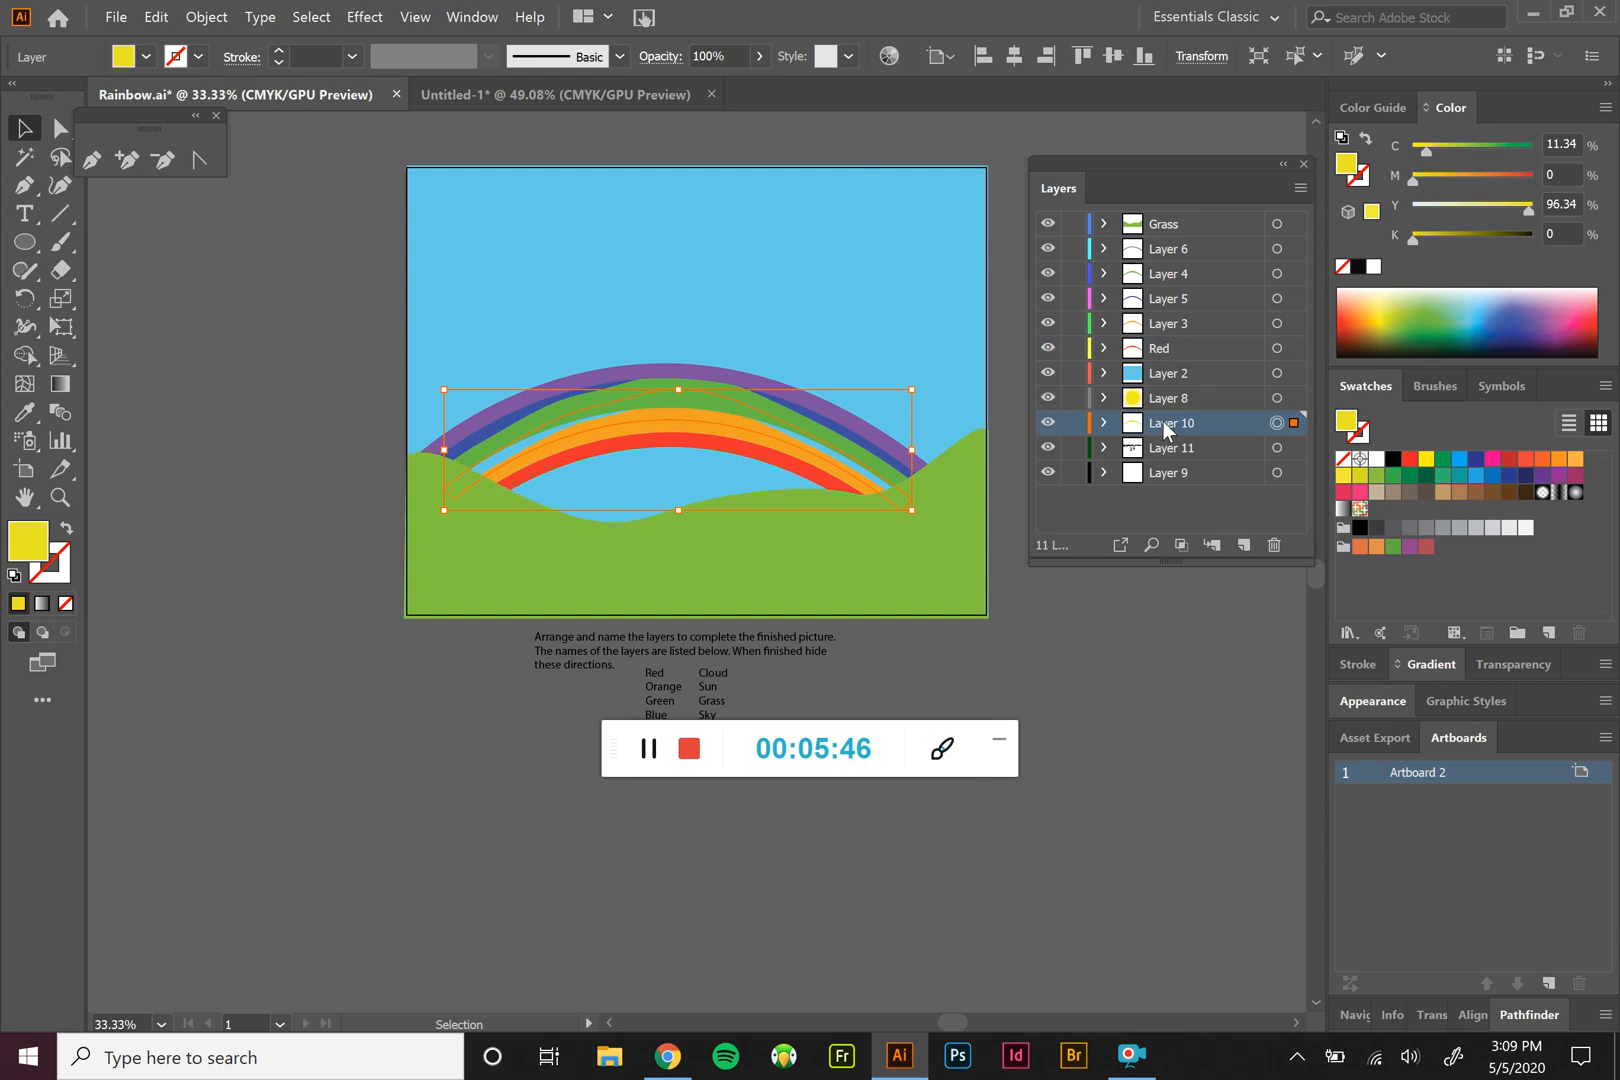
pyautogui.moveTo(1165, 430); pyautogui.dragTo(1158, 320)
pyautogui.click(1091, 650)
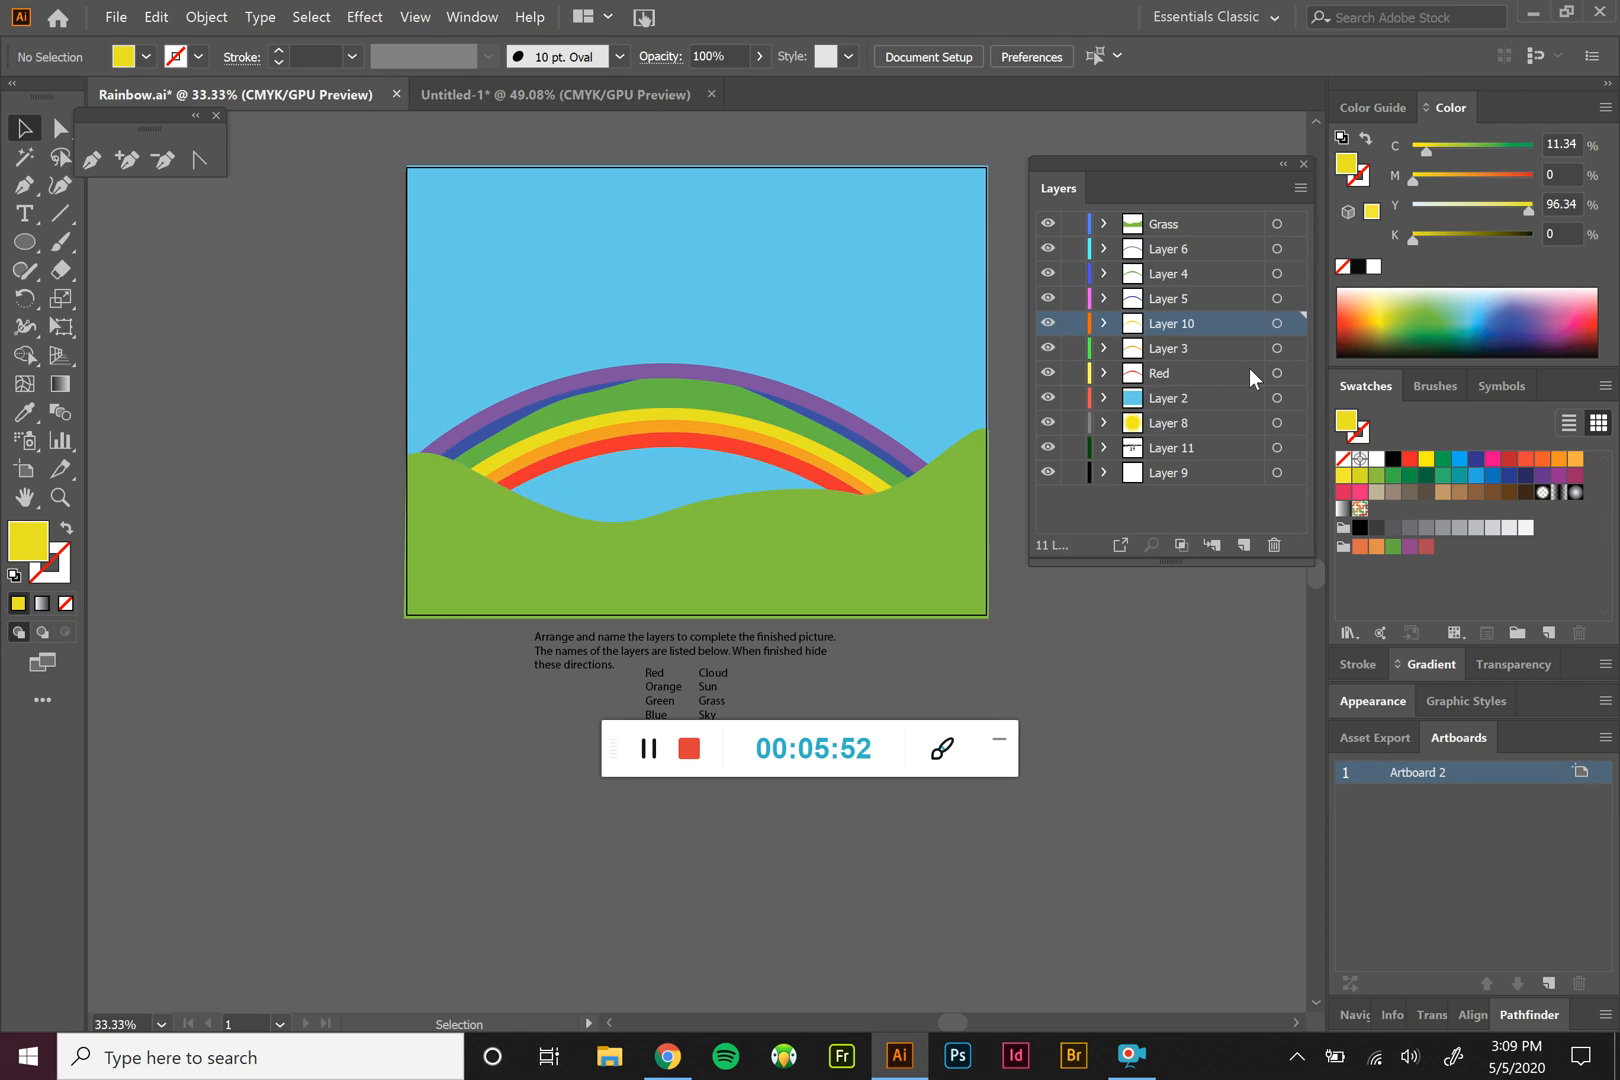
# Step: Move the blue band's Layer 5 above Layer 4, and the sun's Layer 8 to the top of the stack
pyautogui.moveTo(1180, 295); pyautogui.dragTo(1173, 272)
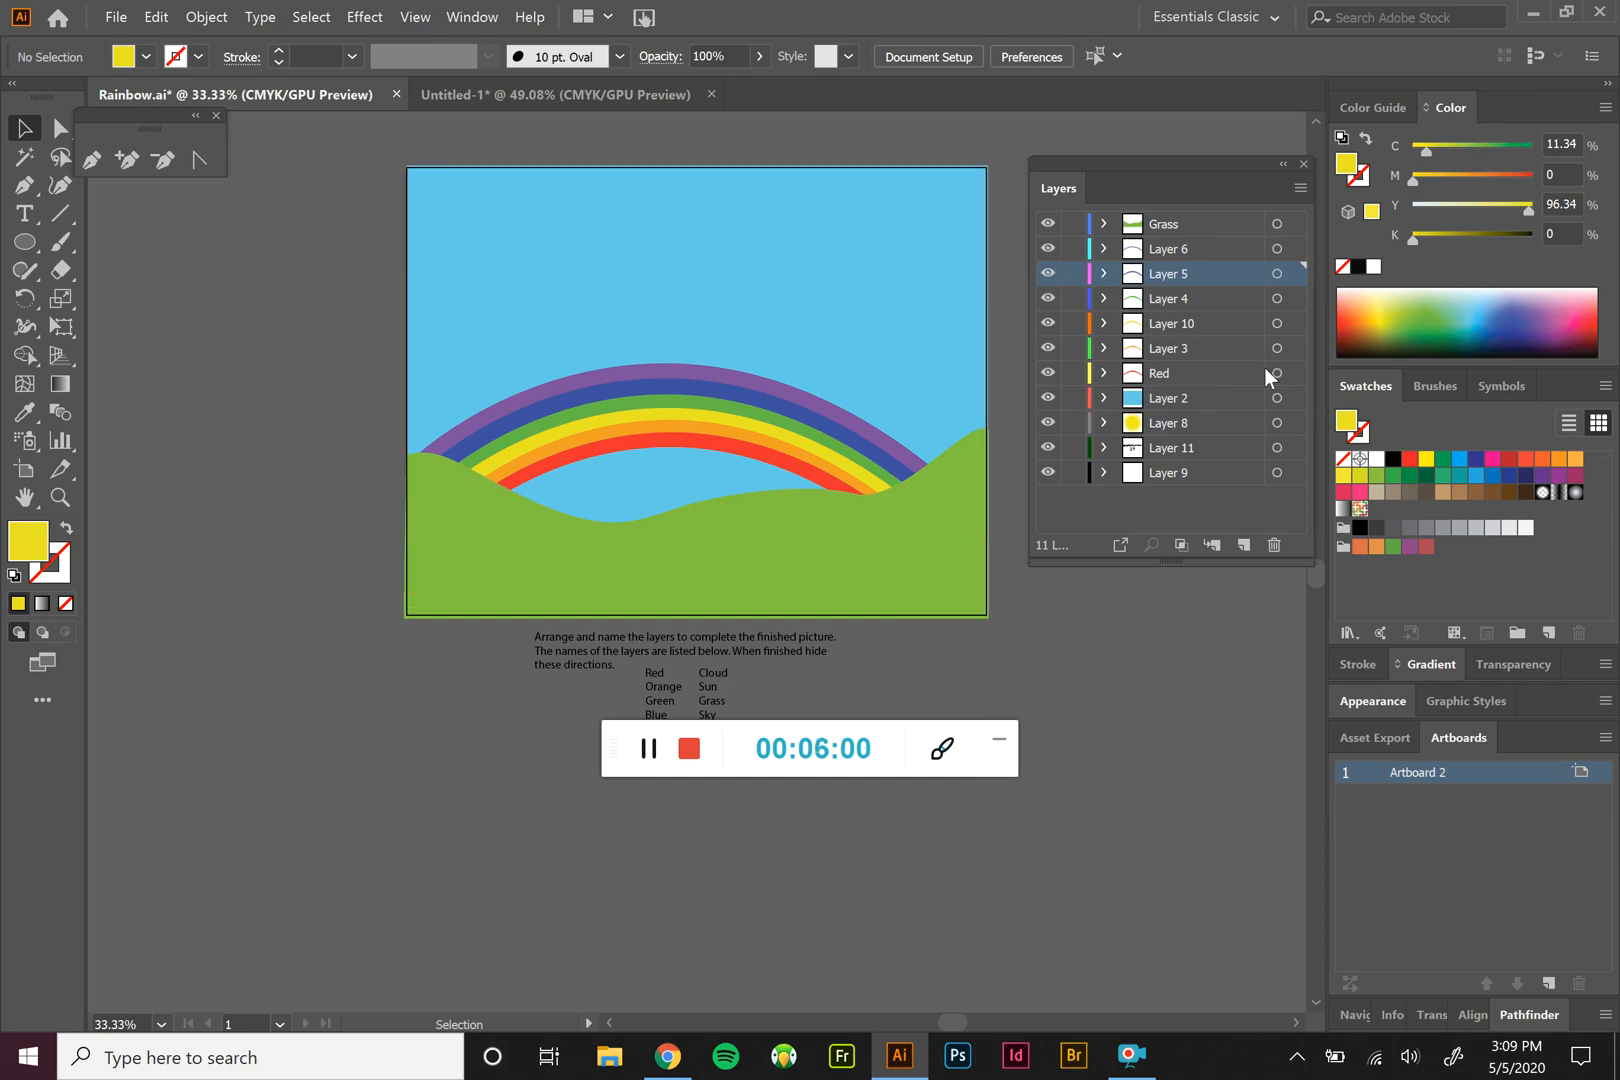
pyautogui.moveTo(1169, 420); pyautogui.dragTo(1165, 215)
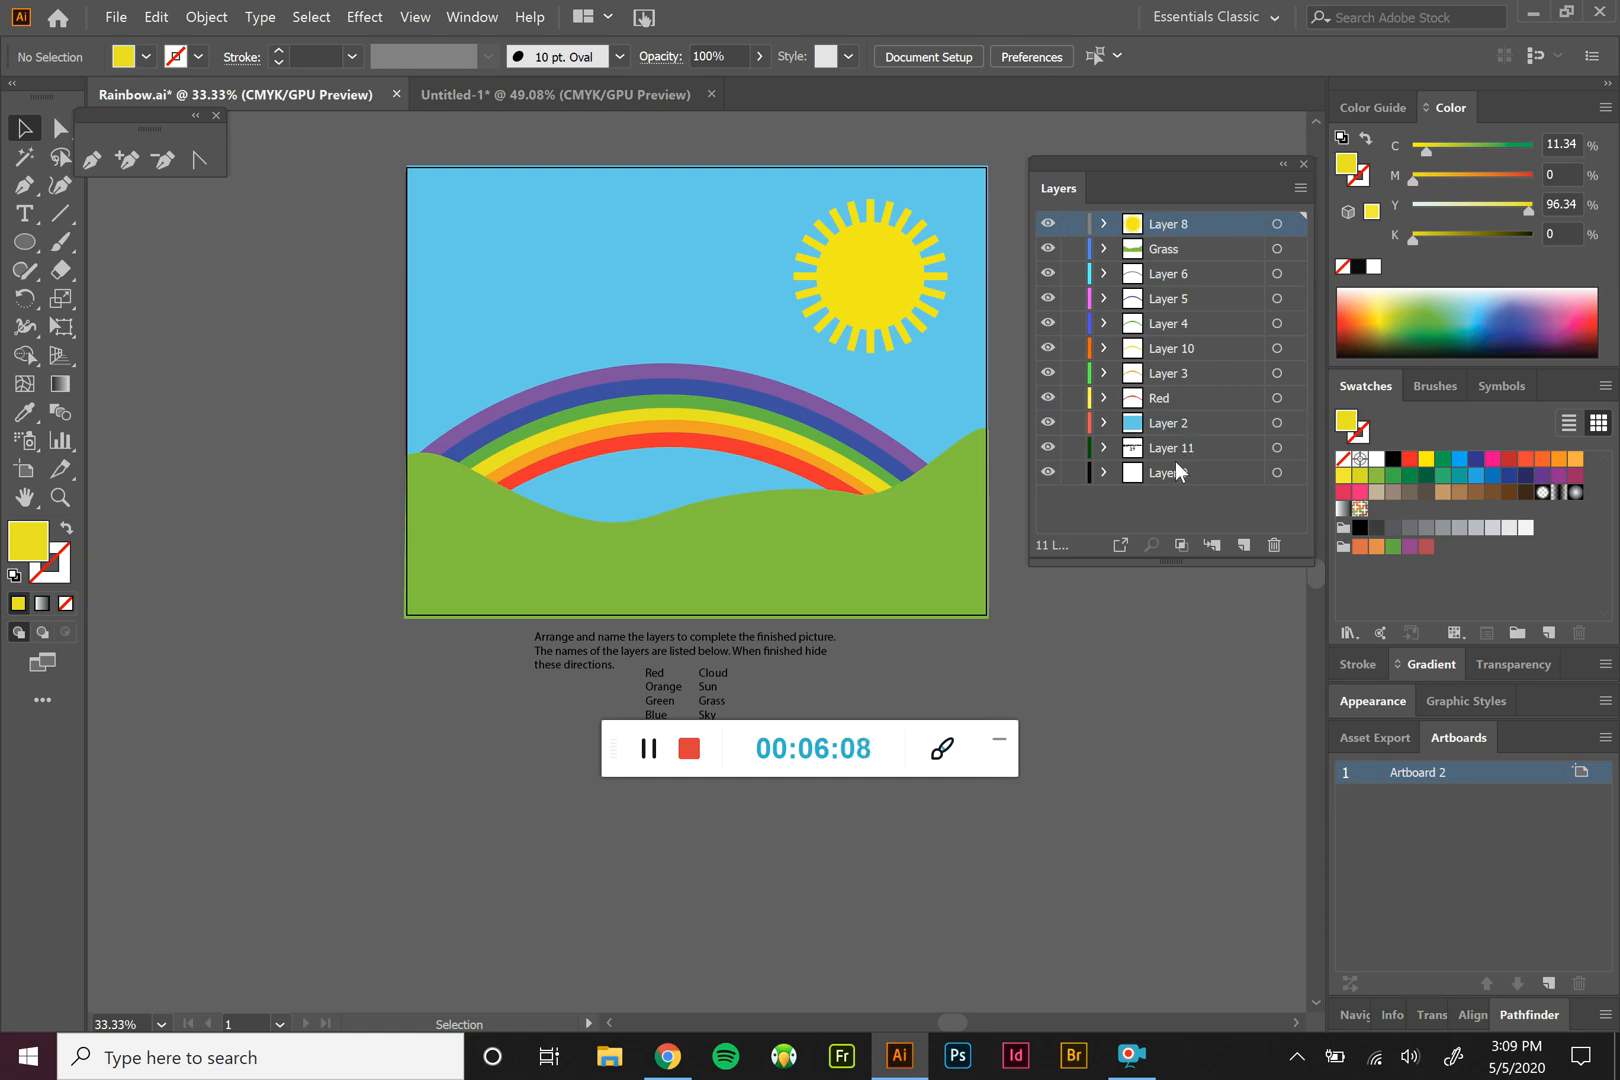
# Step: Rename the cloud shape's Layer 9 as Clouds and move it between Layer 8 and Grass
pyautogui.click(1277, 472)
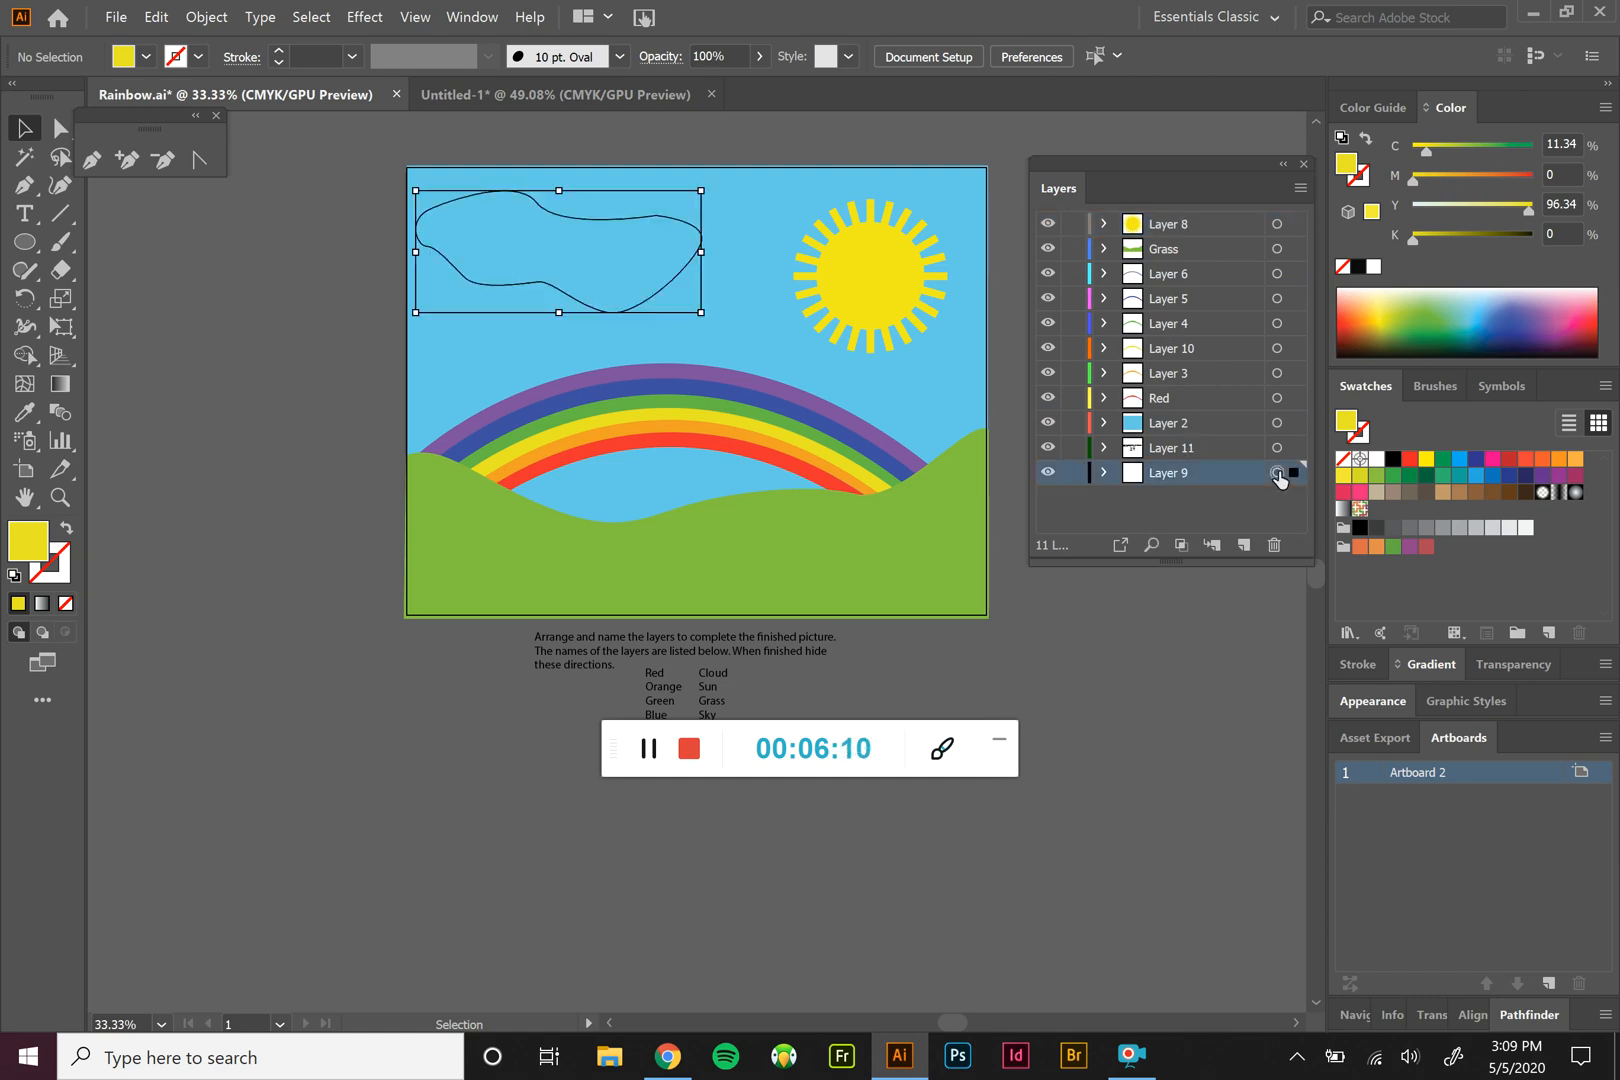
pyautogui.doubleClick(1166, 468)
pyautogui.write('Clouds')
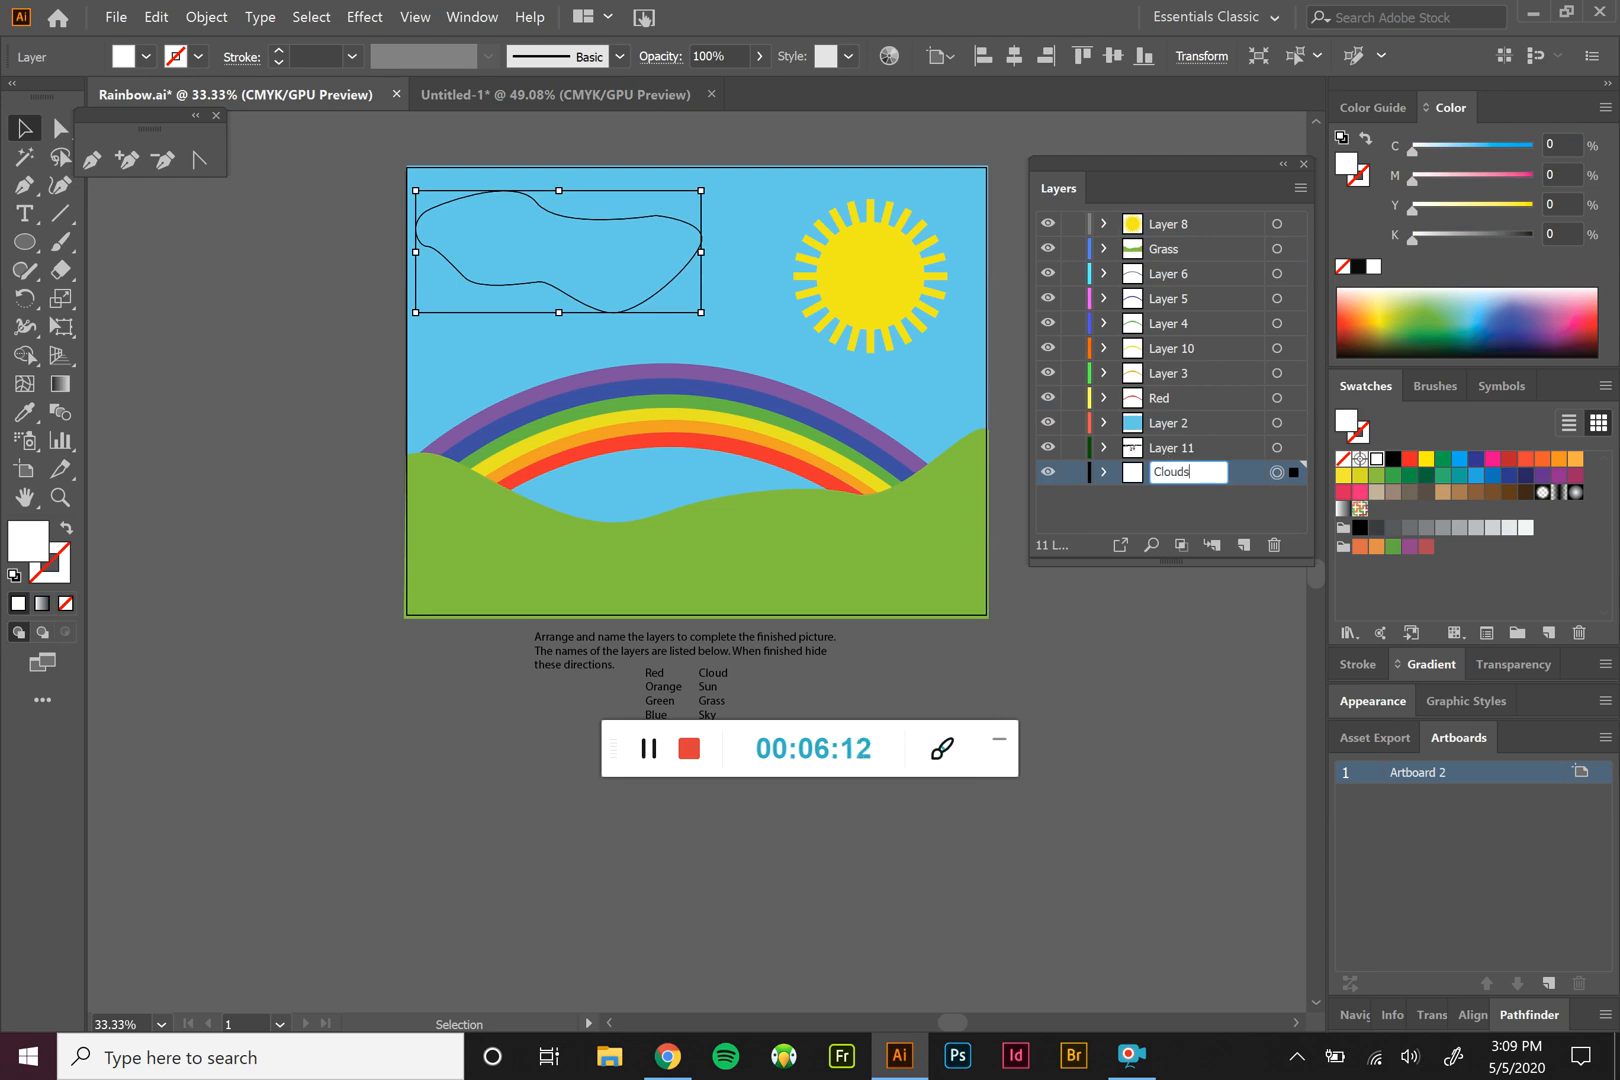
pyautogui.press('Return')
pyautogui.moveTo(1177, 470)
pyautogui.mouseDown()
pyautogui.moveTo(1200, 372)
pyautogui.moveTo(1182, 240)
pyautogui.mouseUp()
pyautogui.click(1222, 703)
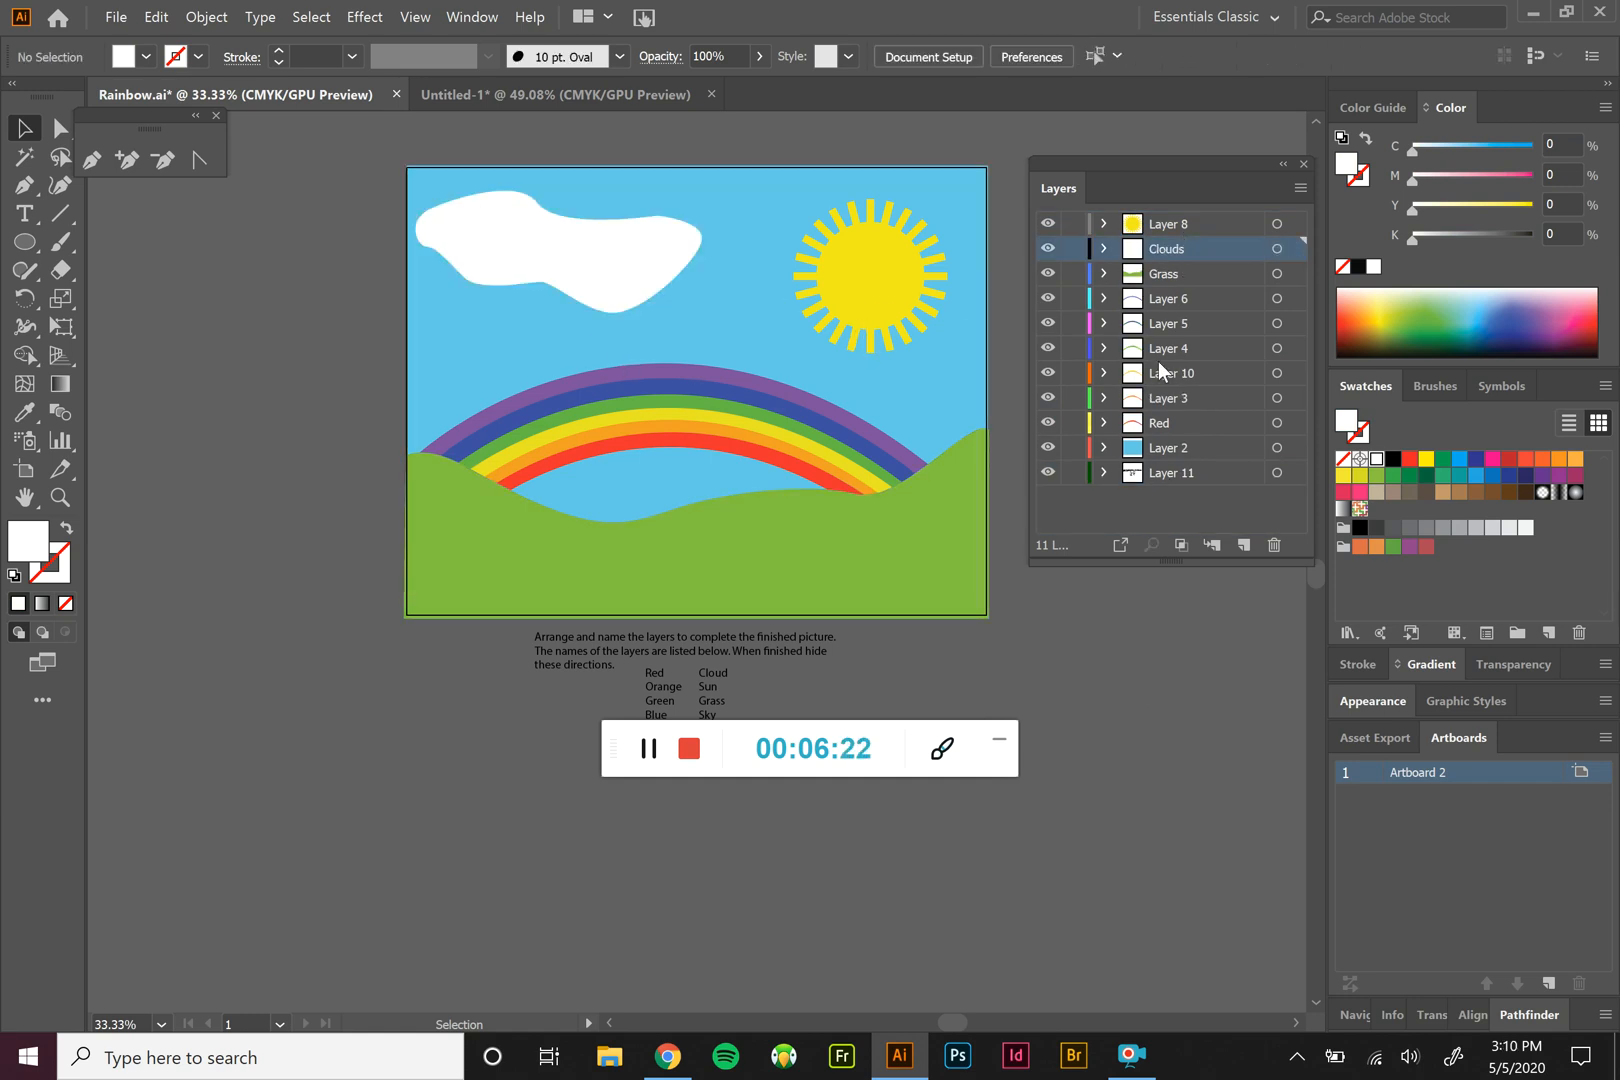
# Step: Hide Layer 11, which holds the written directions below the picture
pyautogui.click(1047, 473)
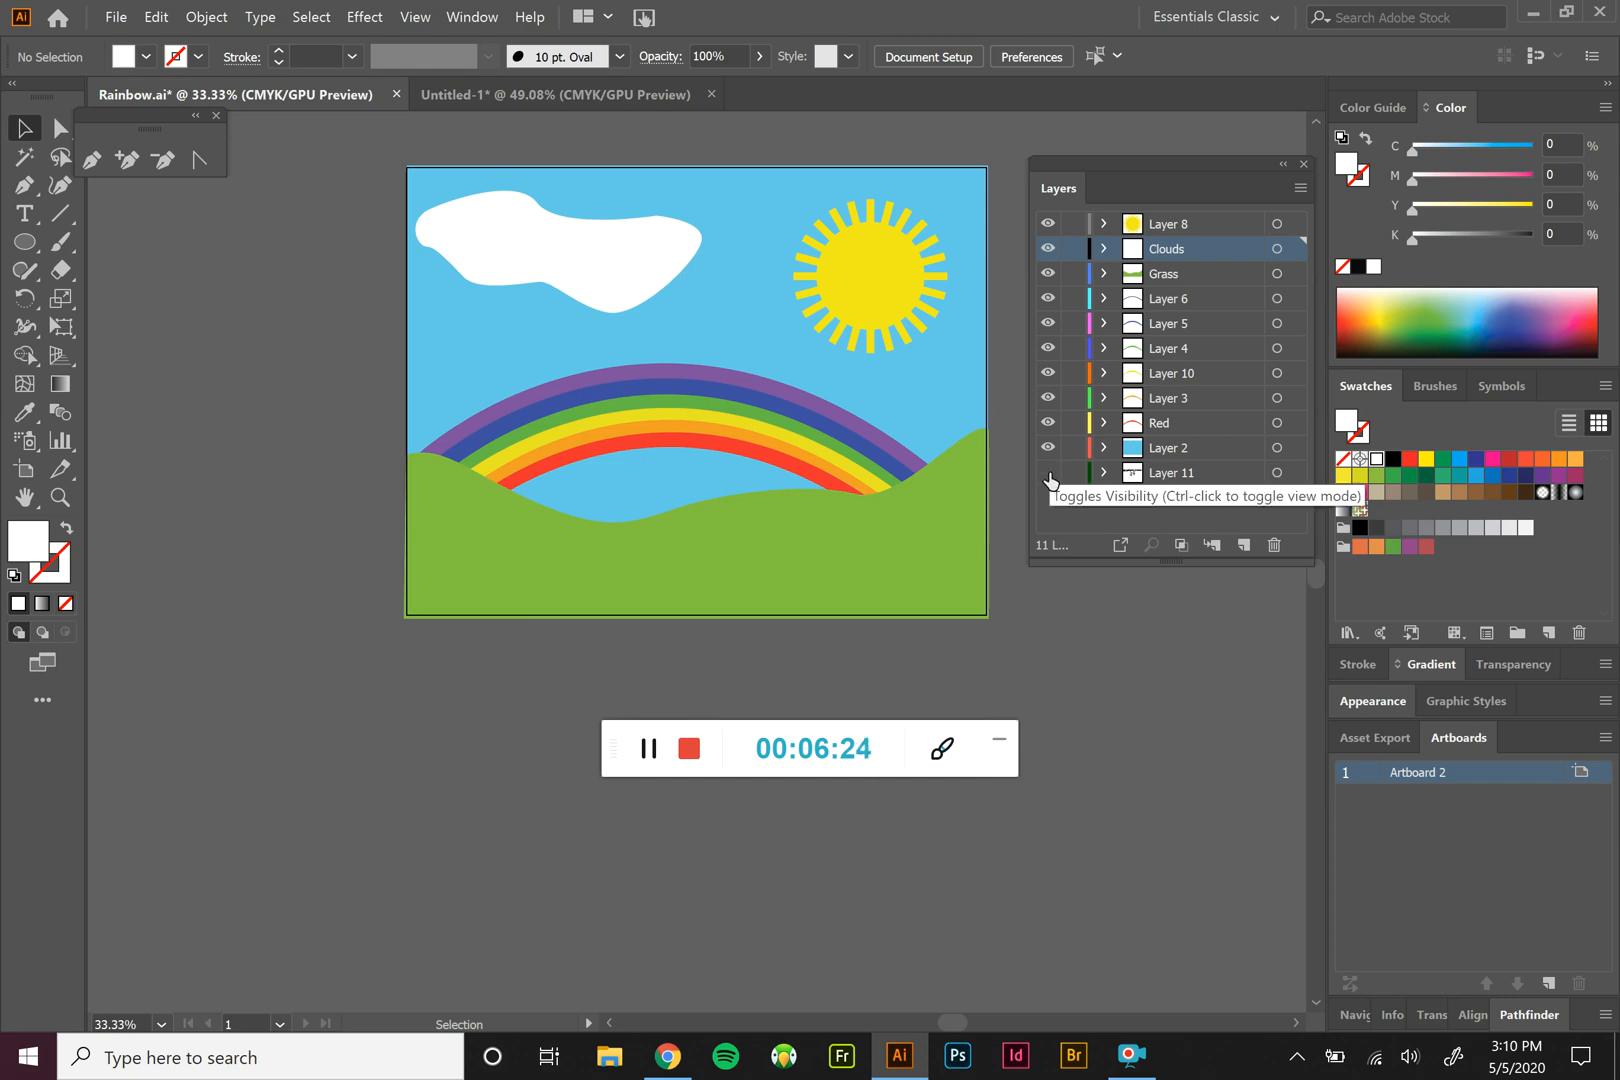